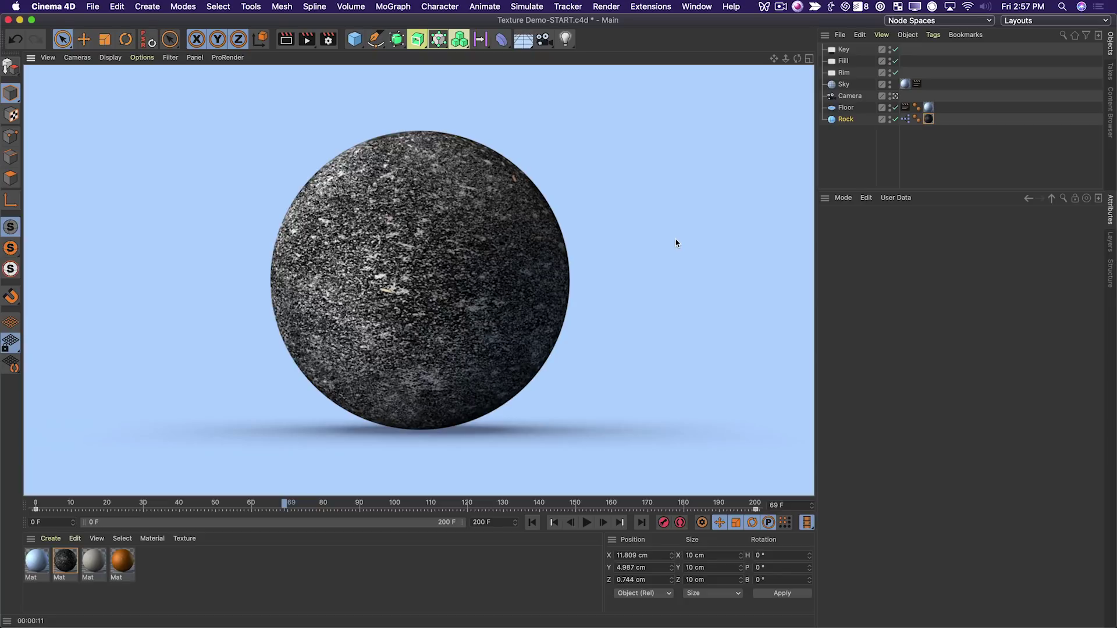
Open the Rock object's material tag and inspect the XPressions driver options for Tiles V.
{"action": "left_click", "coordinate": [868, 177]}
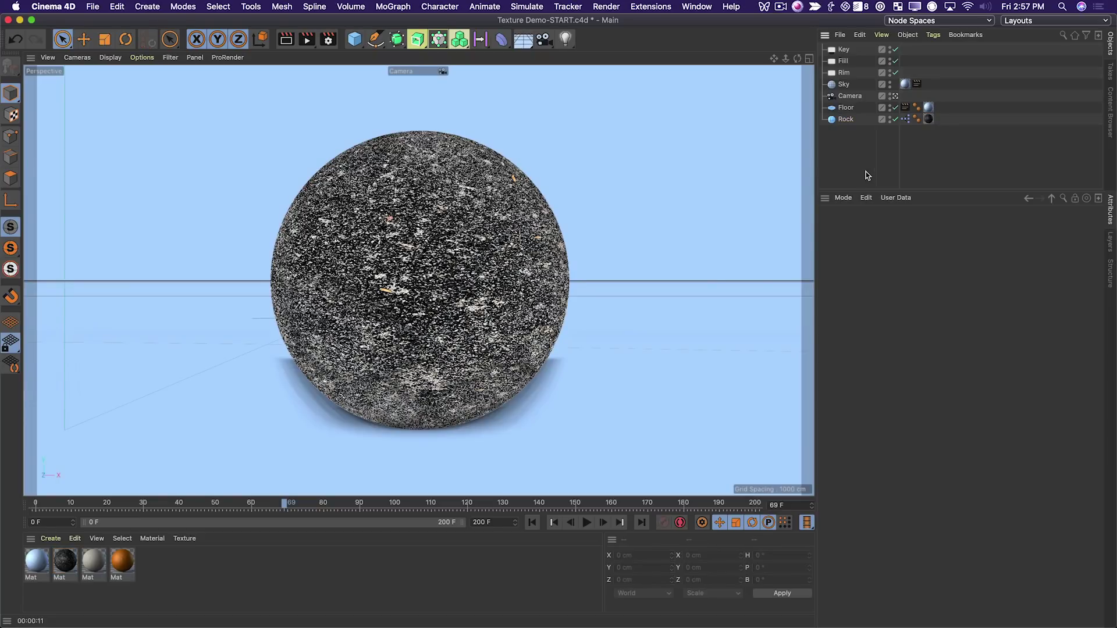
{"action": "left_click", "coordinate": [929, 120]}
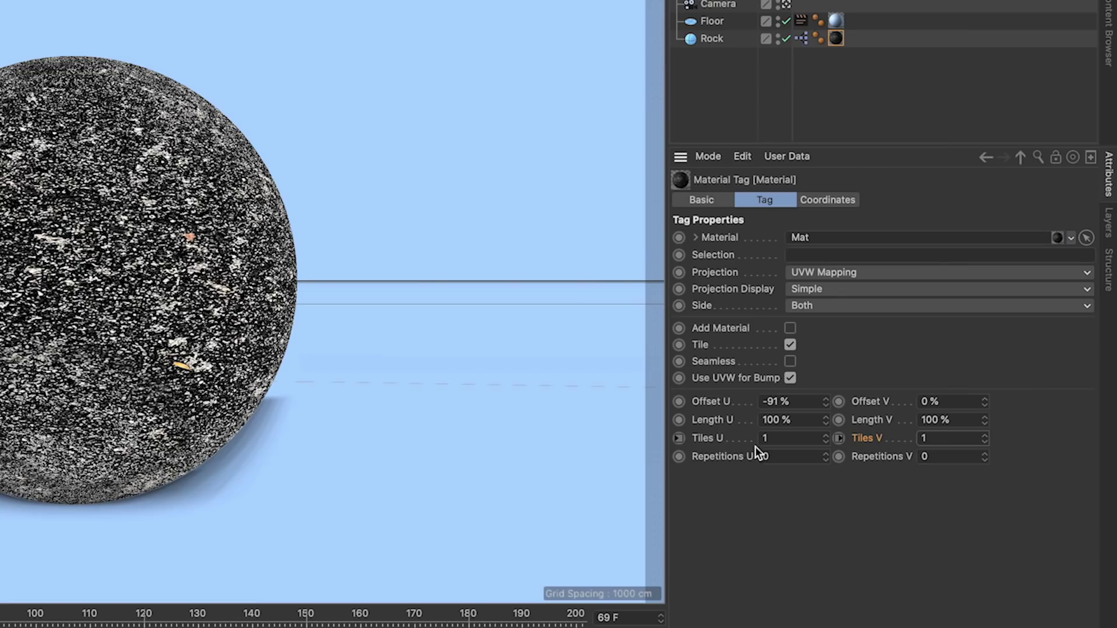
{"action": "right_click", "coordinate": [840, 443]}
{"action": "mouse_move", "coordinate": [903, 465]}
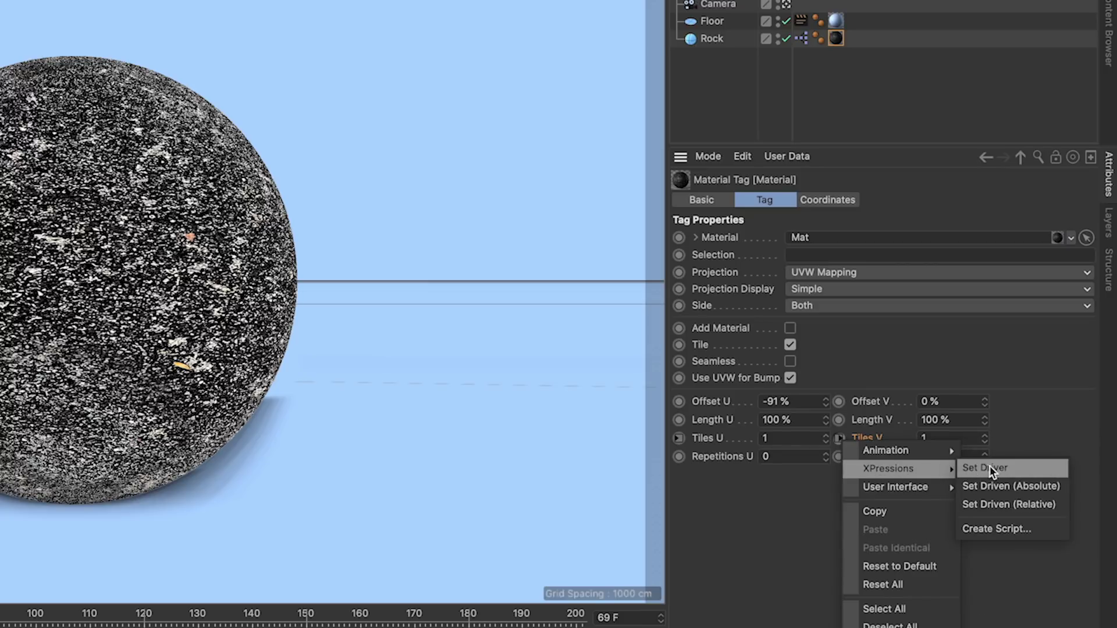
{"action": "key", "text": "Escape"}
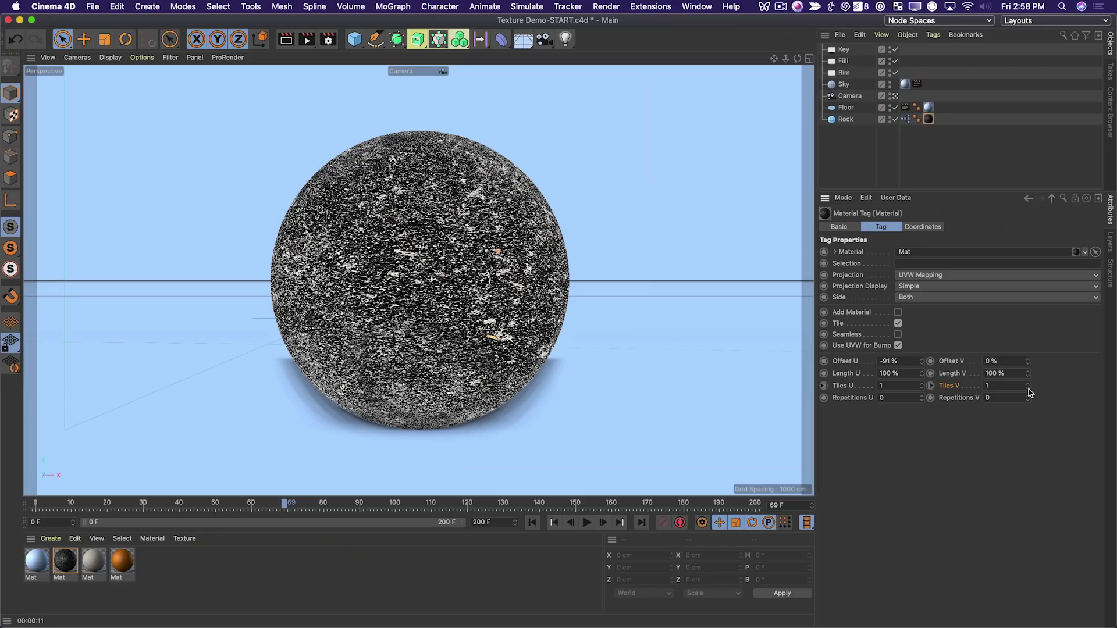
Test Tiles V scaling on the rock's asphalt material, undo it, and set Tiles V to 2.68 with the drywall material.
{"action": "left_click_drag", "start_coordinate": [988, 439], "coordinate": [988, 433]}
{"action": "left_click_drag", "start_coordinate": [988, 385], "coordinate": [1022, 343]}
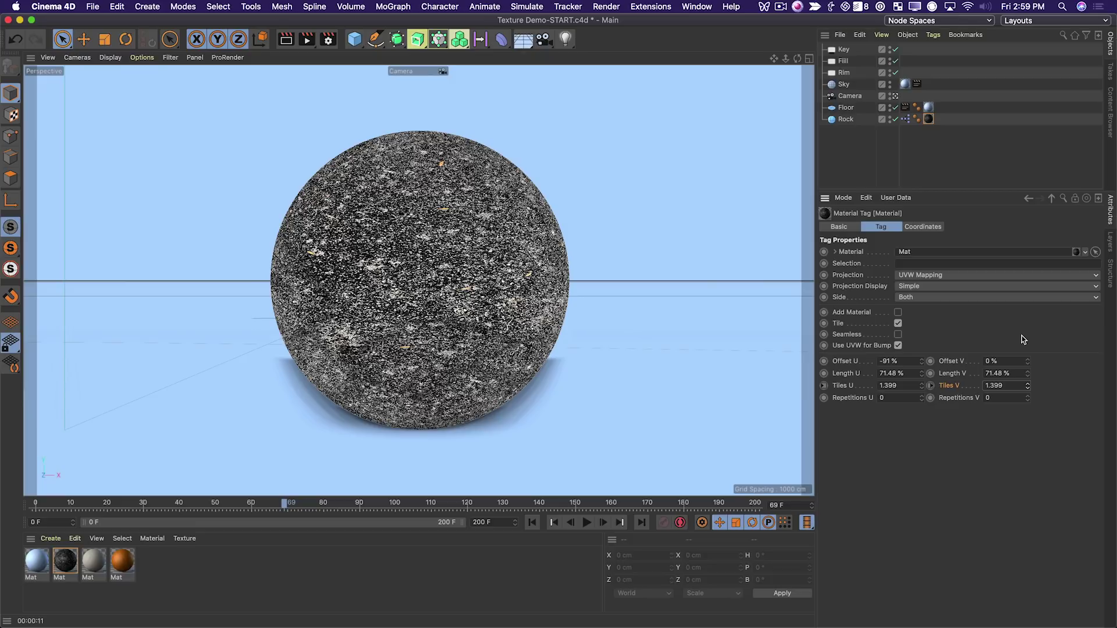
{"action": "left_click_drag", "start_coordinate": [1028, 385], "coordinate": [1042, 444]}
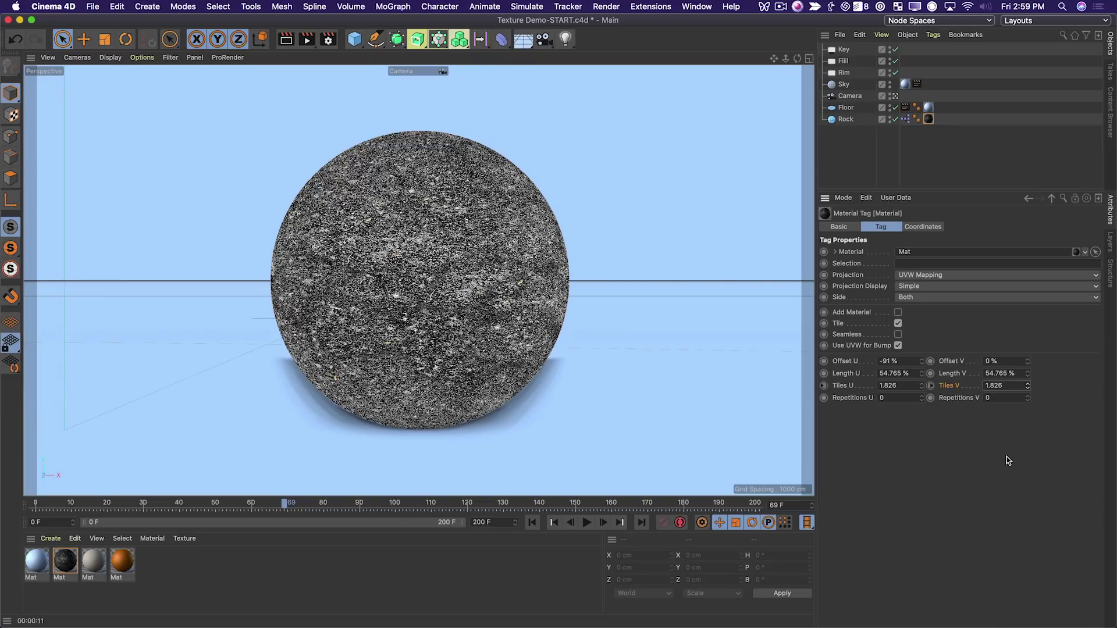
{"action": "key", "text": "super+z"}
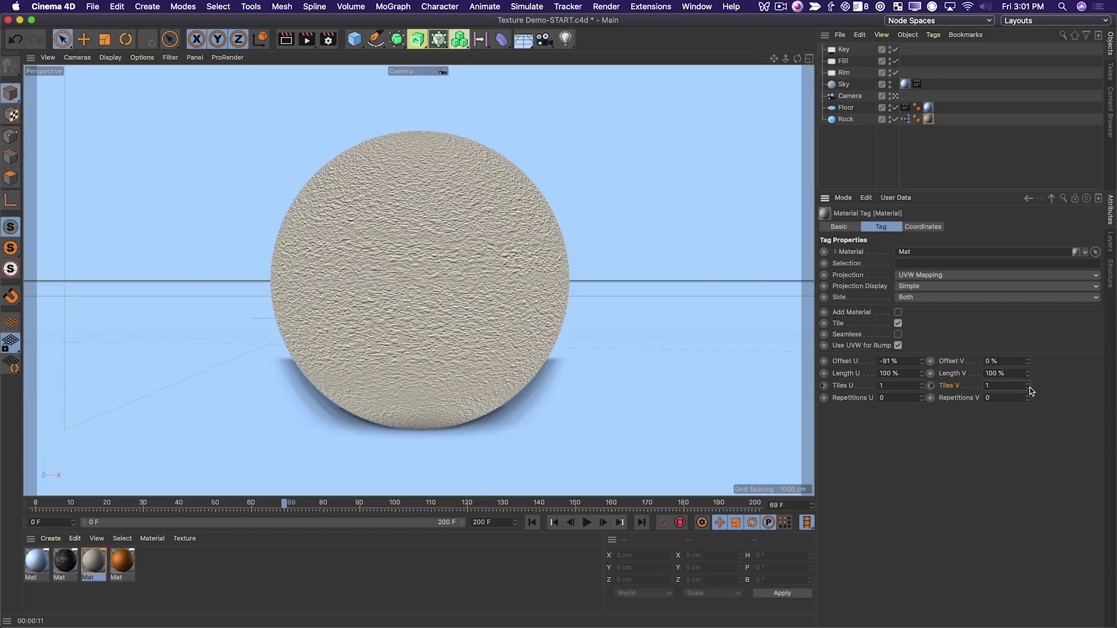
{"action": "left_click_drag", "start_coordinate": [1028, 387], "coordinate": [1028, 347]}
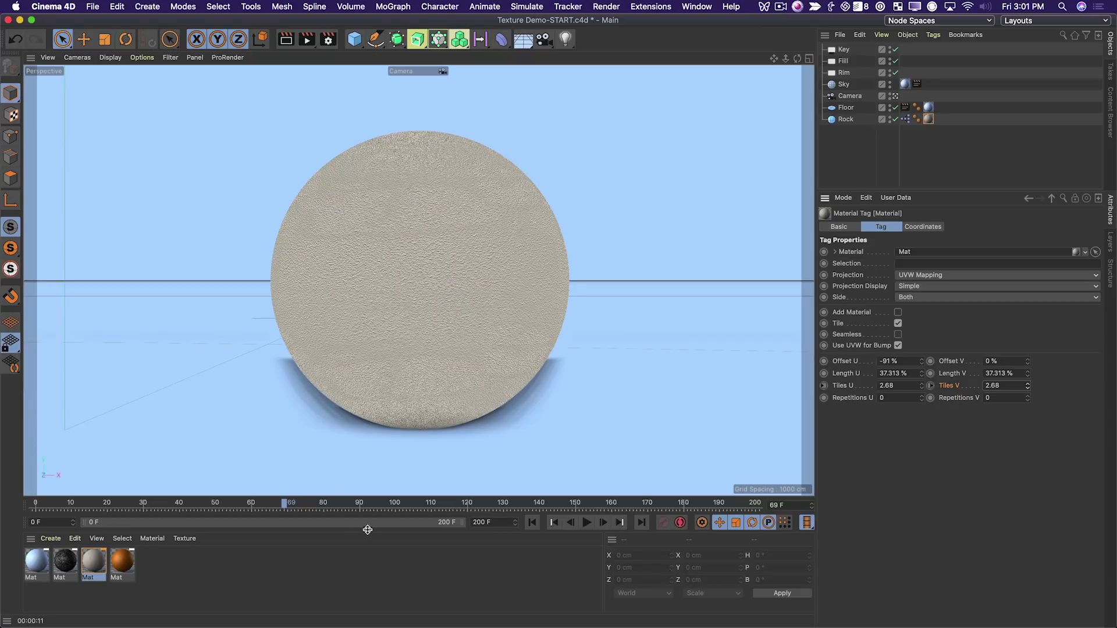
Apply the orange wood material to the Rock object and vary its Tiles V value.
{"action": "left_click_drag", "start_coordinate": [123, 561], "coordinate": [927, 119]}
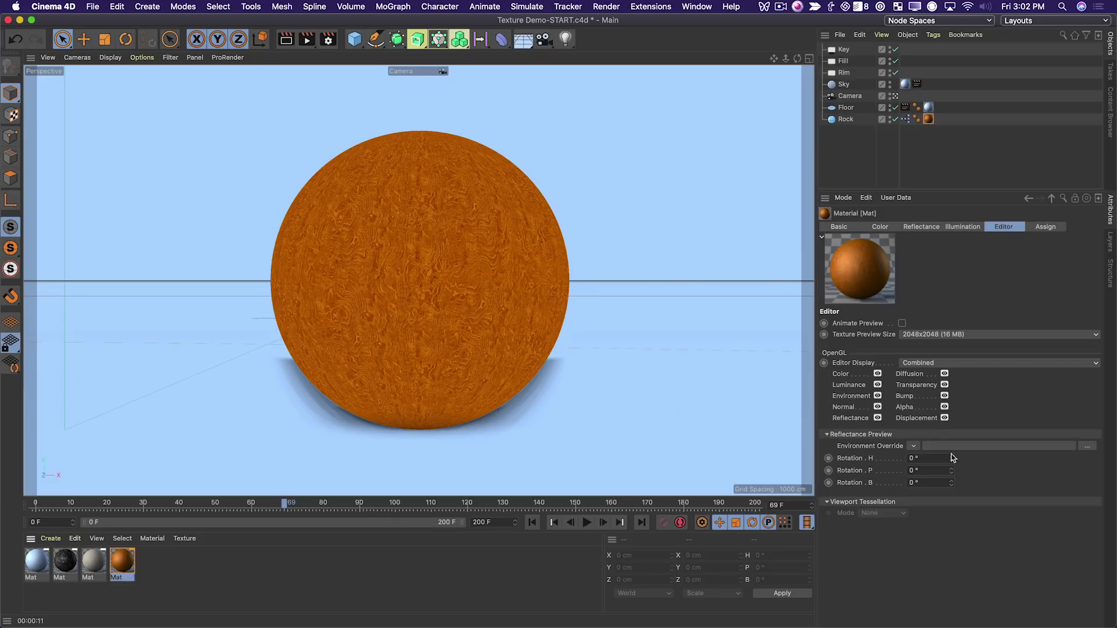
{"action": "left_click", "coordinate": [928, 119]}
{"action": "left_click_drag", "start_coordinate": [1028, 385], "coordinate": [1033, 478]}
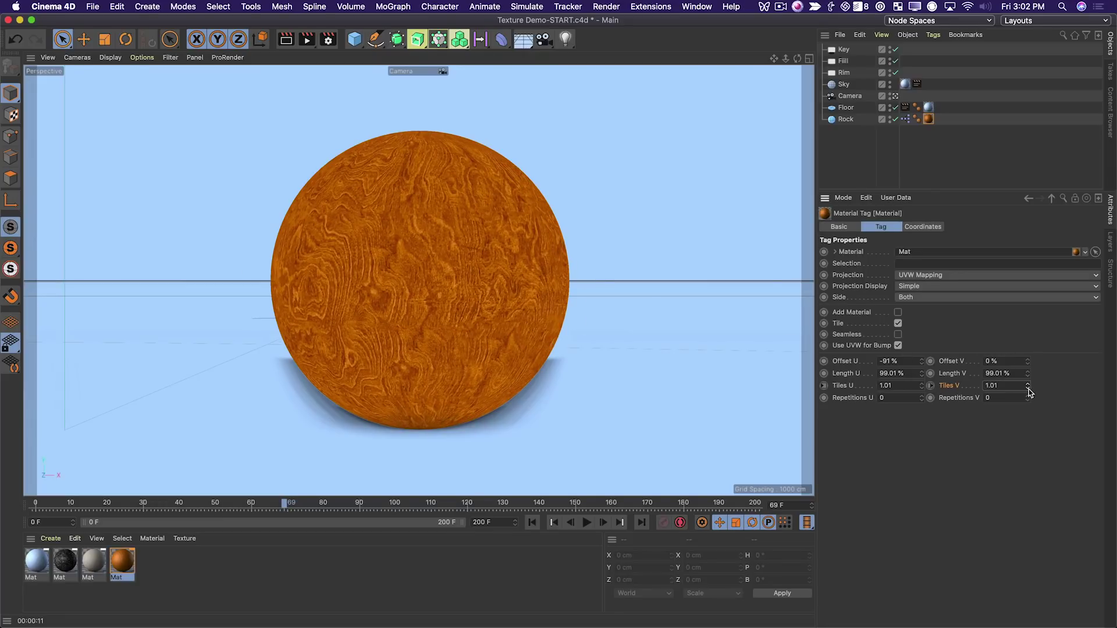
{"action": "left_click_drag", "start_coordinate": [1027, 388], "coordinate": [1028, 309]}
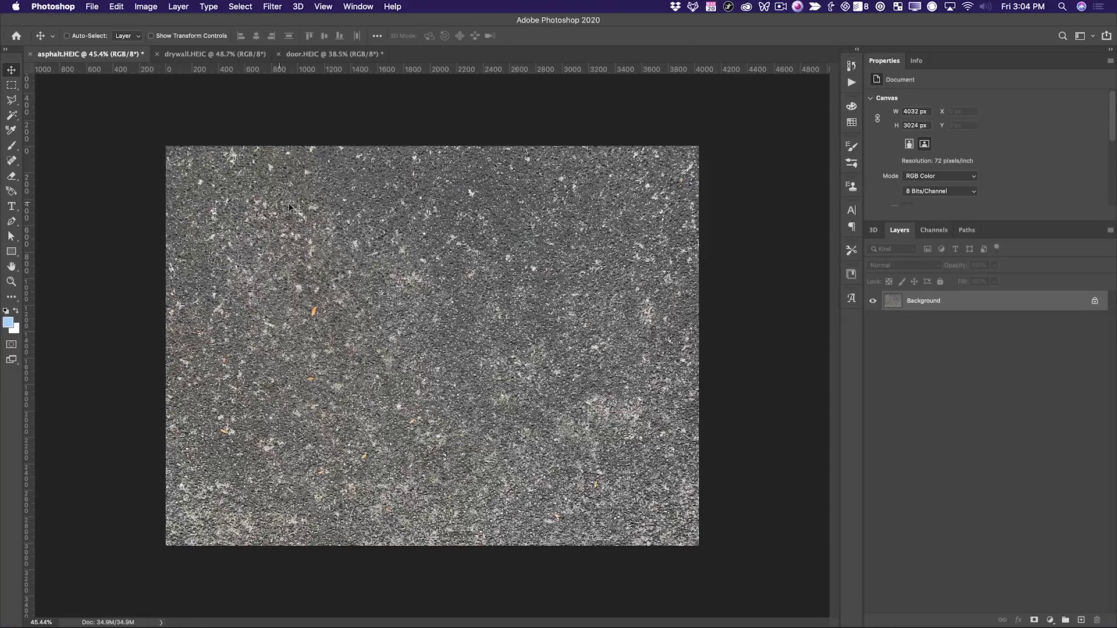
In Photoshop, review the drywall.HEIC and door.HEIC source photos and return to asphalt.HEIC.
{"action": "left_click", "coordinate": [236, 56]}
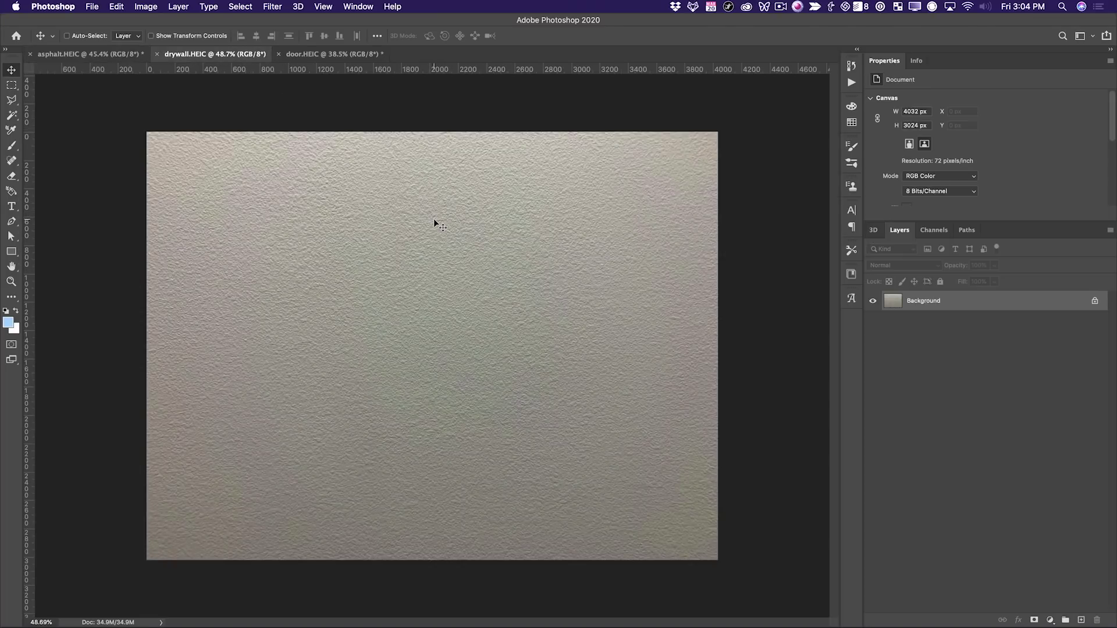
{"action": "left_click", "coordinate": [334, 54]}
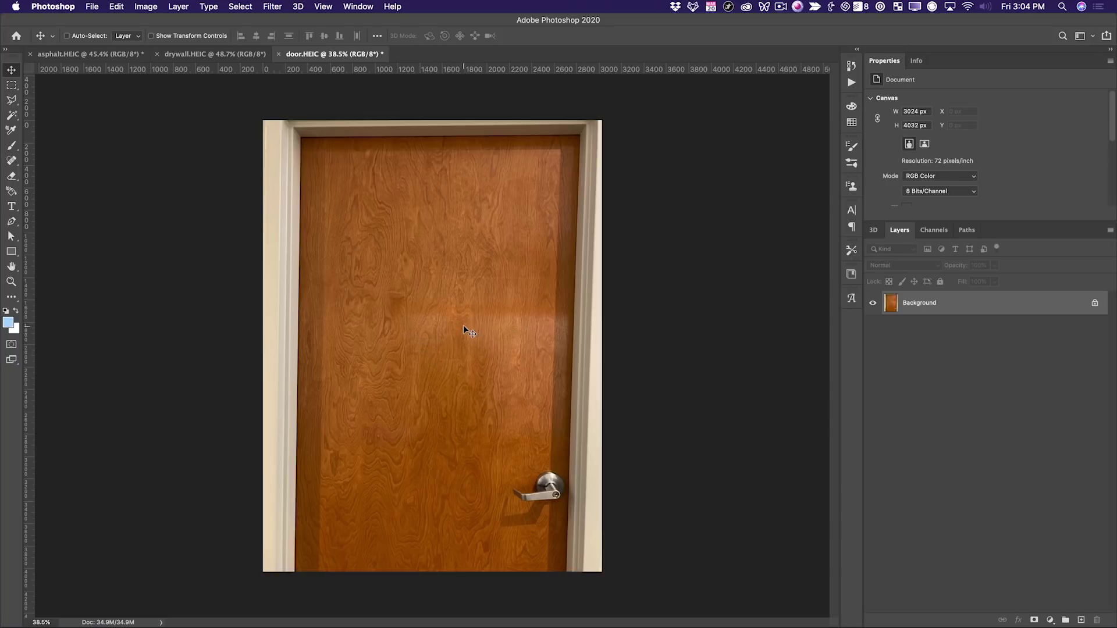
{"action": "key", "text": "ctrl+Tab"}
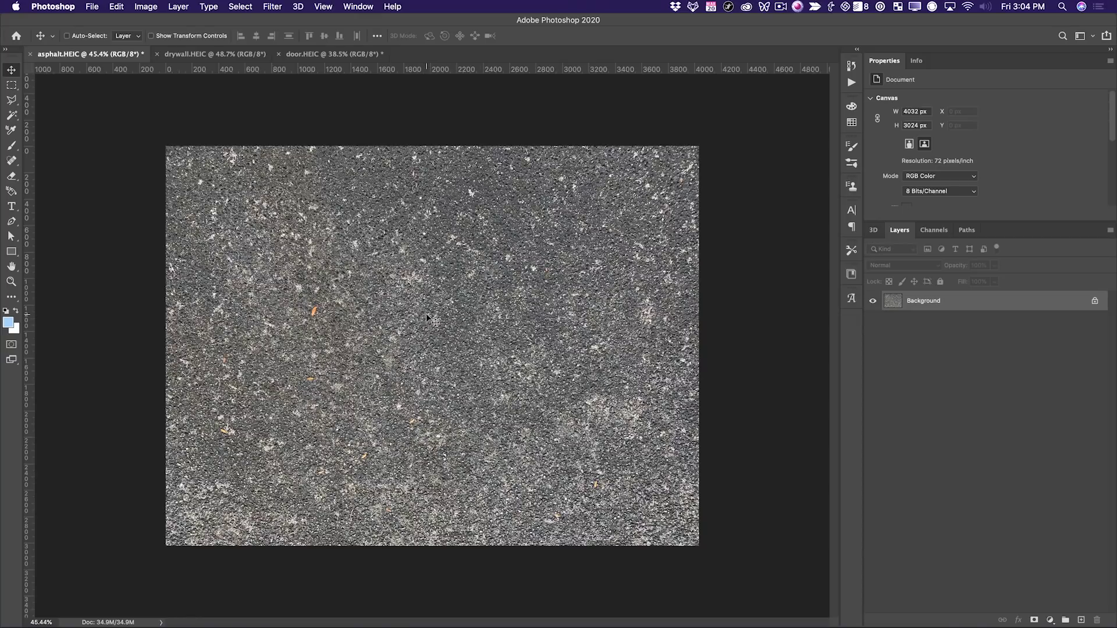
Create a 2048 × 2048 px RGB document at 72 ppi and paste the entire asphalt photo into it.
{"action": "key", "text": "super+n"}
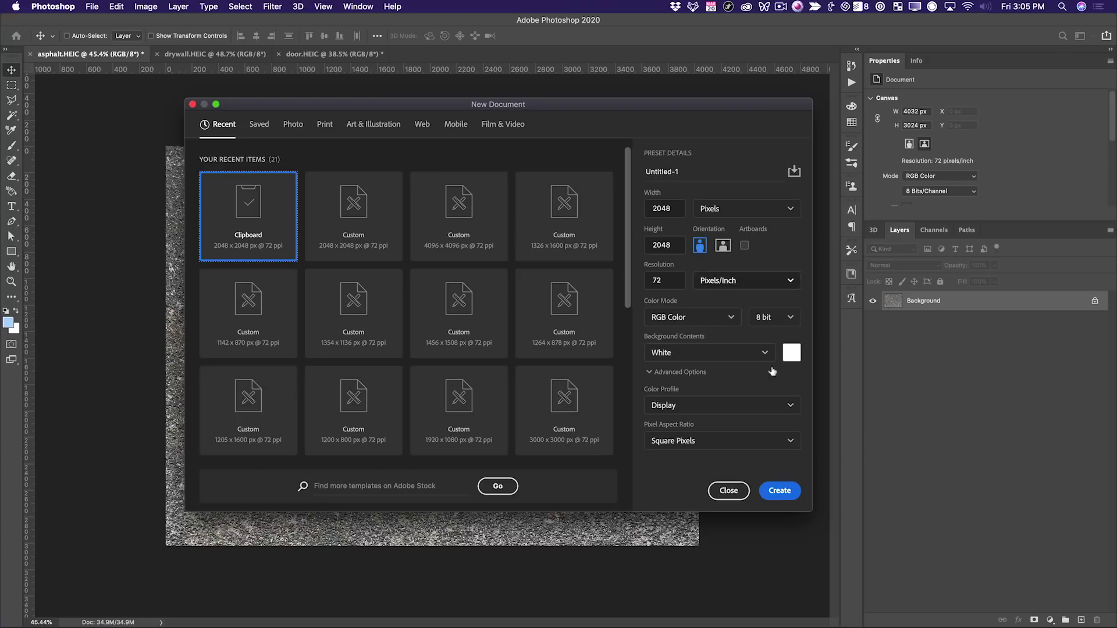
{"action": "left_click", "coordinate": [779, 491]}
{"action": "left_click", "coordinate": [88, 54]}
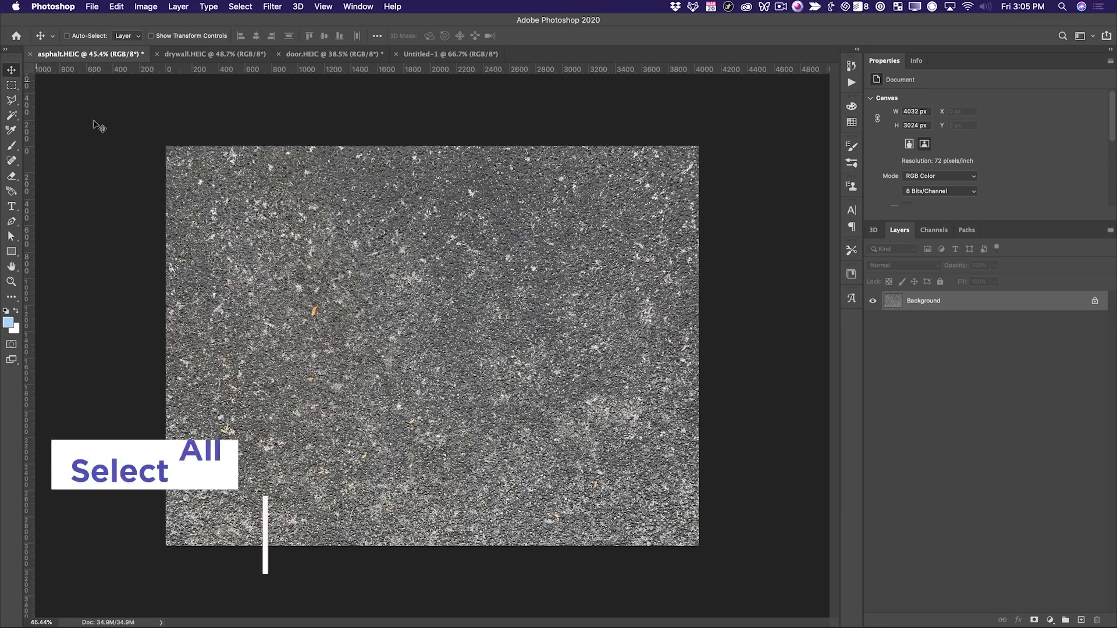
{"action": "key", "text": "super+a"}
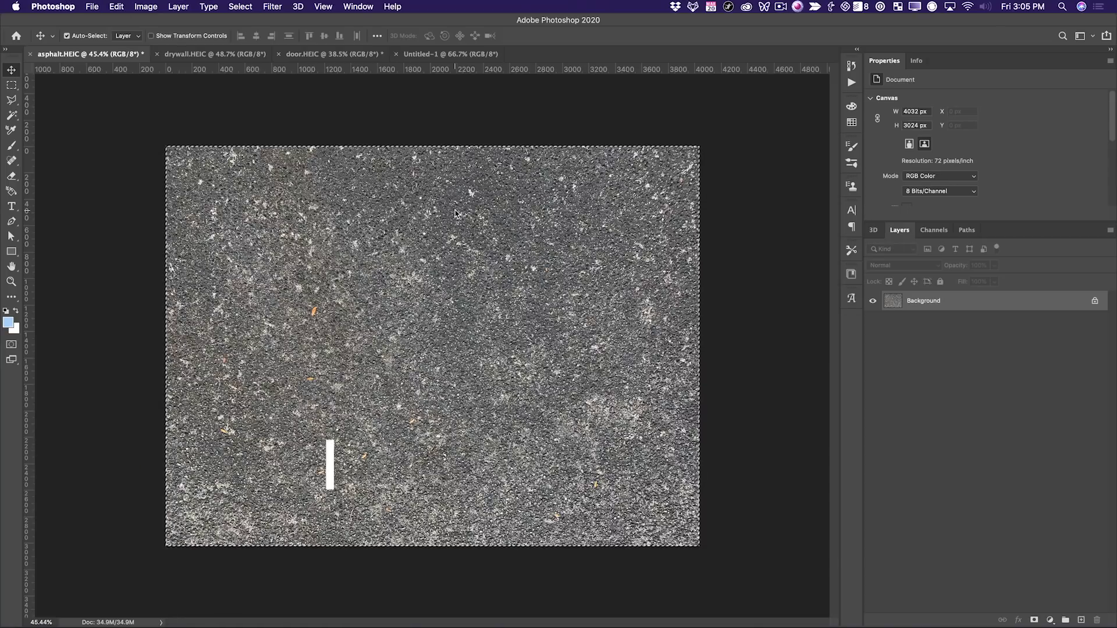
{"action": "key", "text": "super+c"}
{"action": "left_click", "coordinate": [438, 54]}
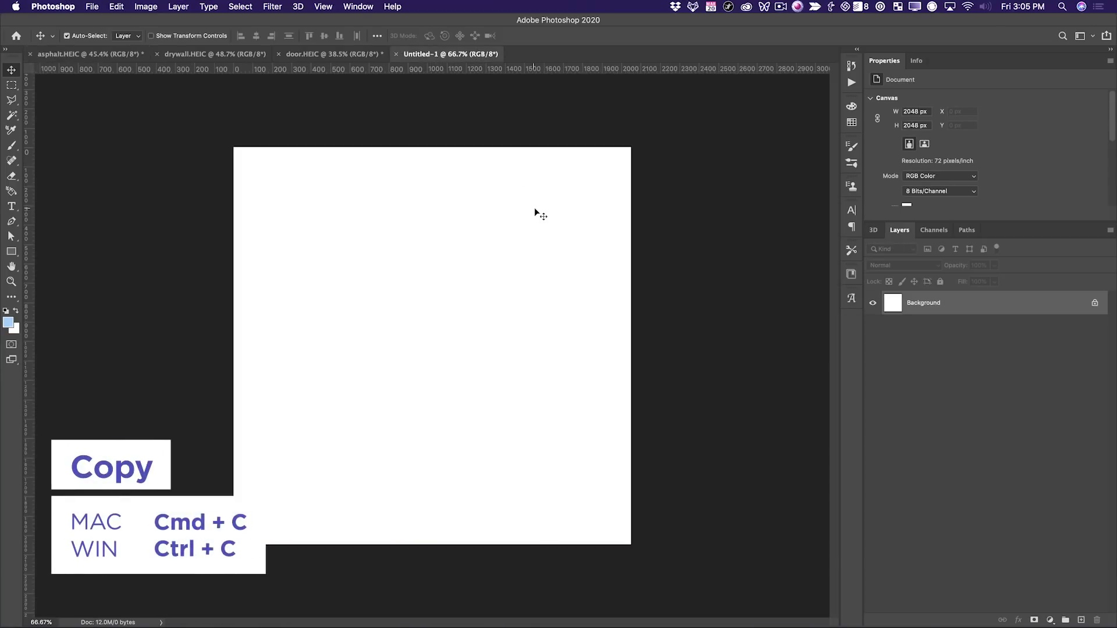
{"action": "key", "text": "super+v"}
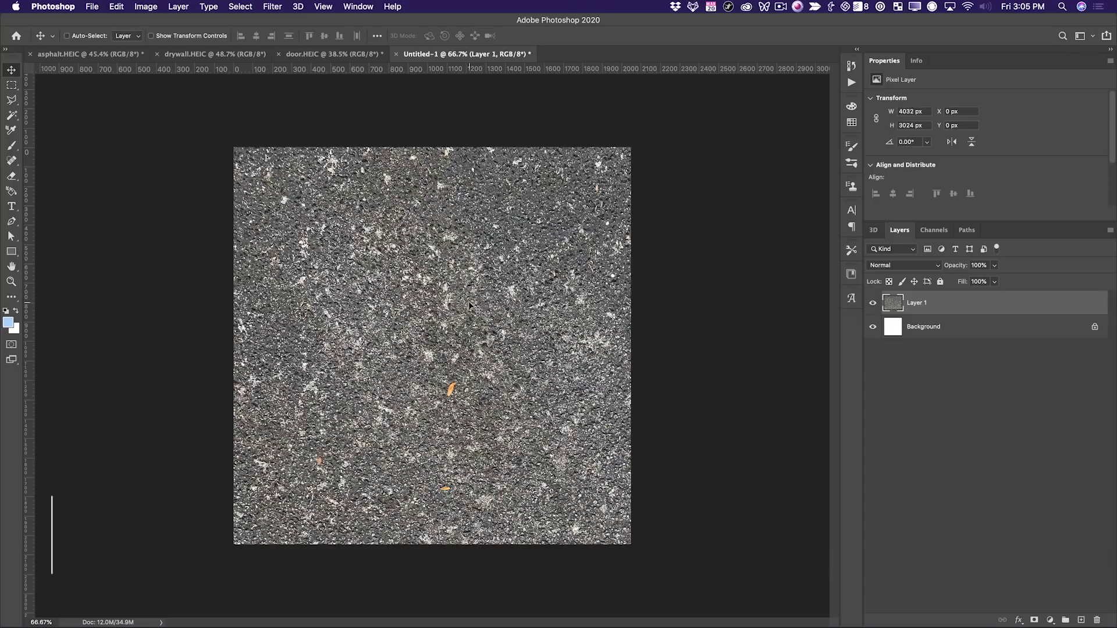
Scale the pasted asphalt layer proportionally to about 68.45% so that it covers the square canvas.
{"action": "key", "text": "z"}
{"action": "left_click", "coordinate": [469, 307], "text": "alt"}
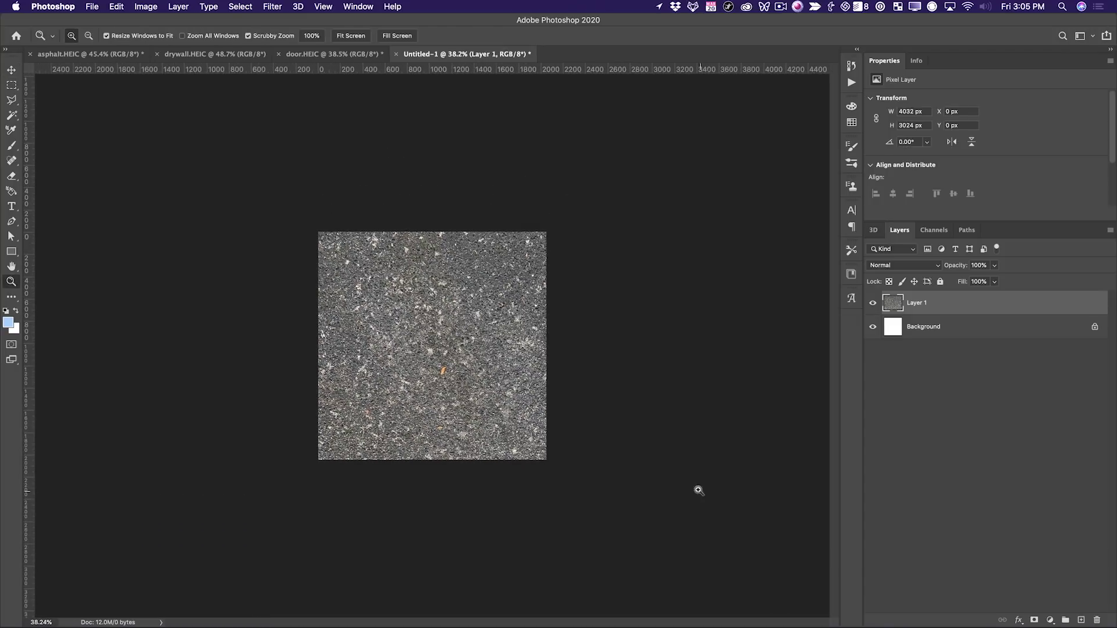
{"action": "key", "text": "super+t"}
{"action": "left_click_drag", "start_coordinate": [746, 571], "coordinate": [596, 503]}
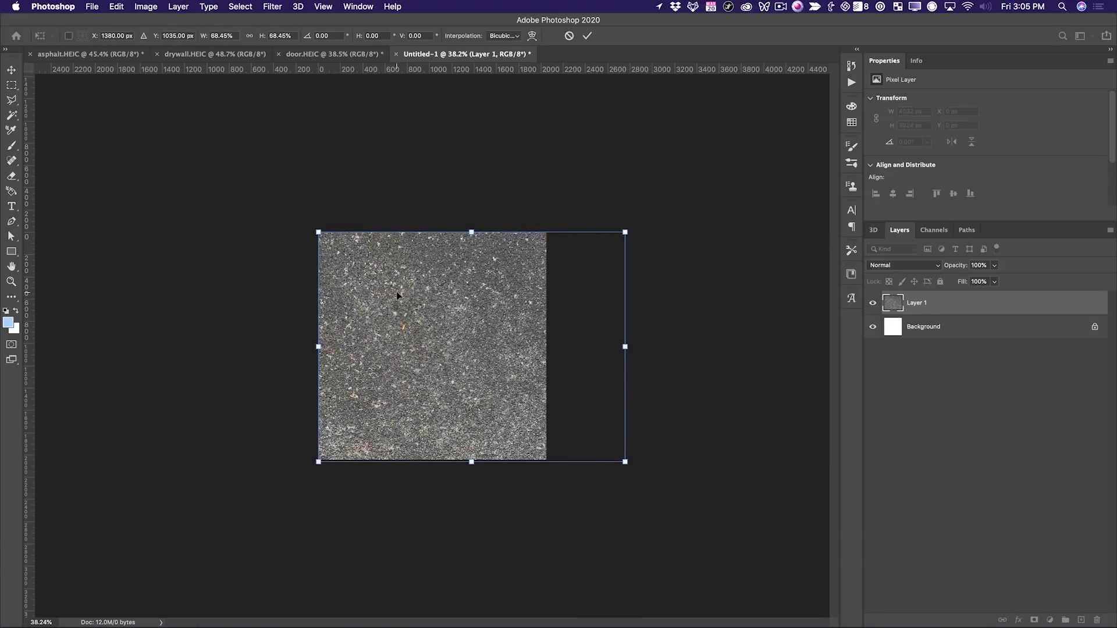
{"action": "key", "text": "Return"}
{"action": "key", "text": "z"}
{"action": "left_click_drag", "start_coordinate": [435, 349], "coordinate": [641, 245]}
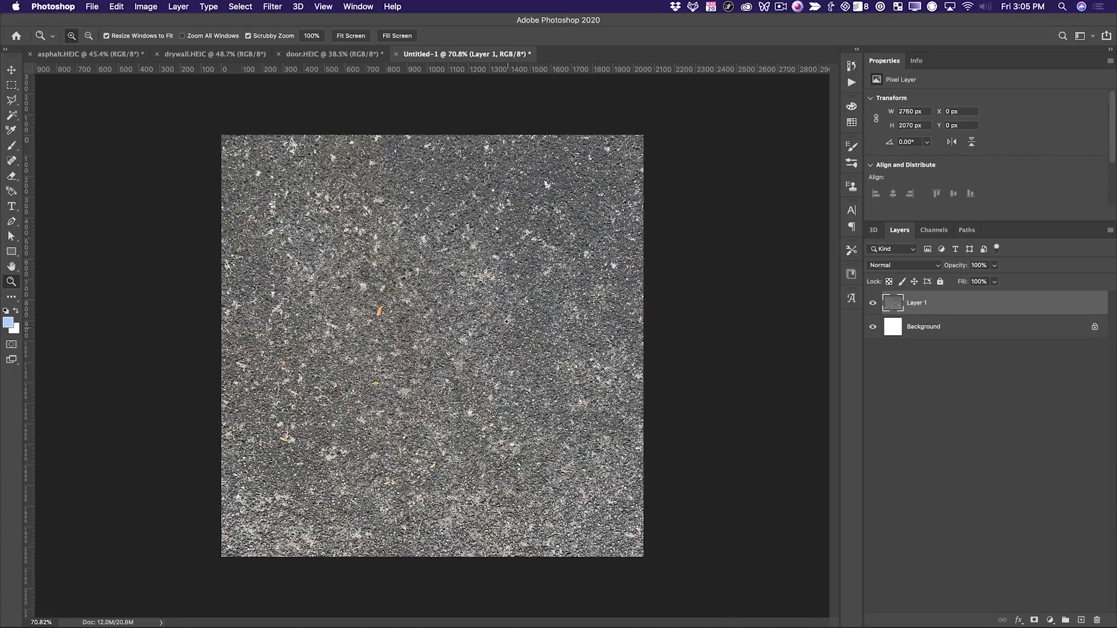
Try shifting the asphalt layer sideways within the canvas and undo the move.
{"action": "key", "text": "v"}
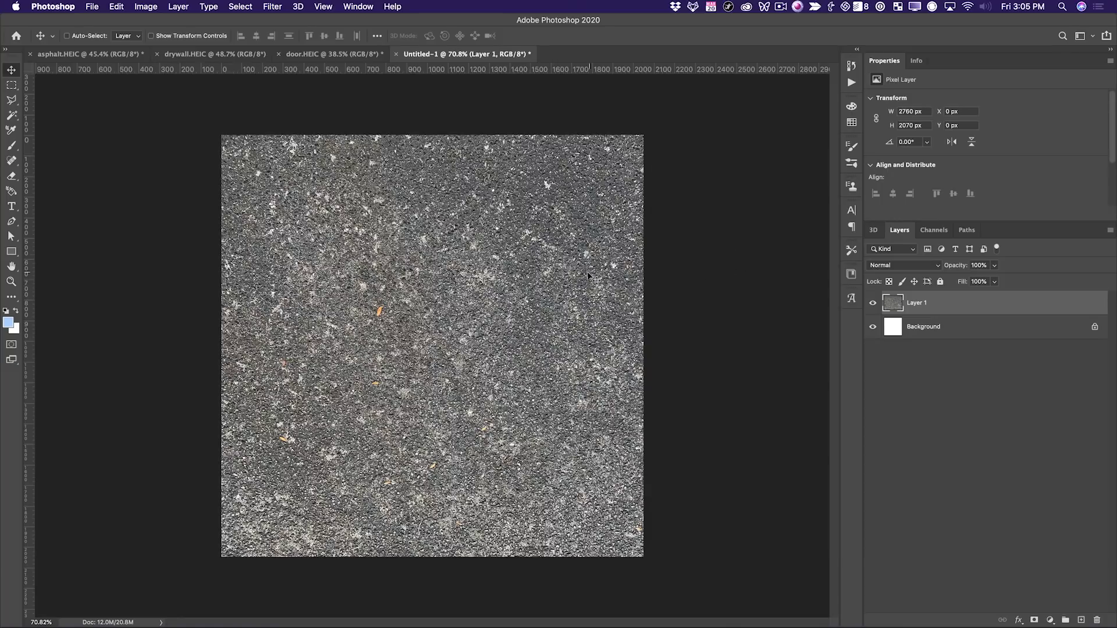
{"action": "left_click_drag", "start_coordinate": [533, 299], "coordinate": [507, 305]}
{"action": "key", "text": "super+z"}
Copy the canvas area of the asphalt layer, paste it as a new layer, and delete the oversized original.
{"action": "key", "text": "super+a"}
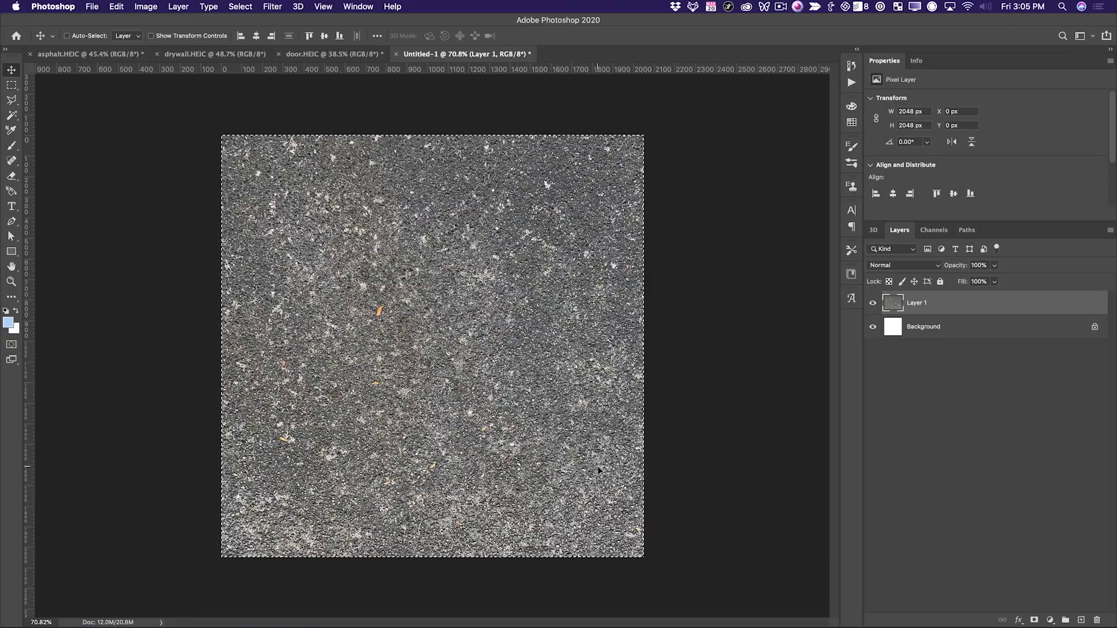
{"action": "key", "text": "super"}
{"action": "key", "text": "super+v"}
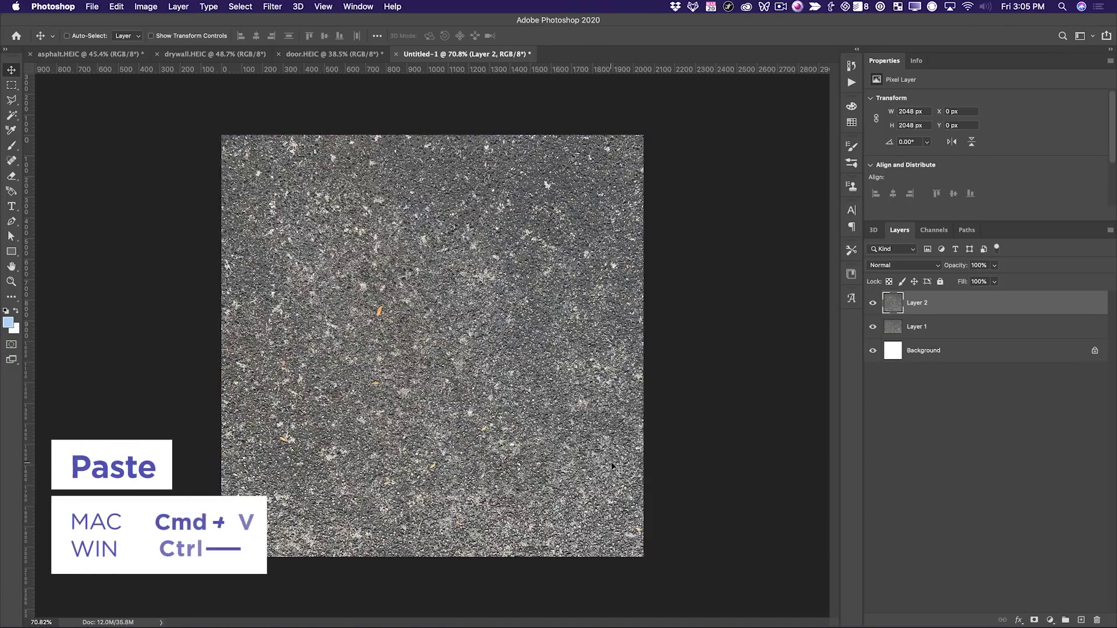
{"action": "left_click", "coordinate": [926, 324]}
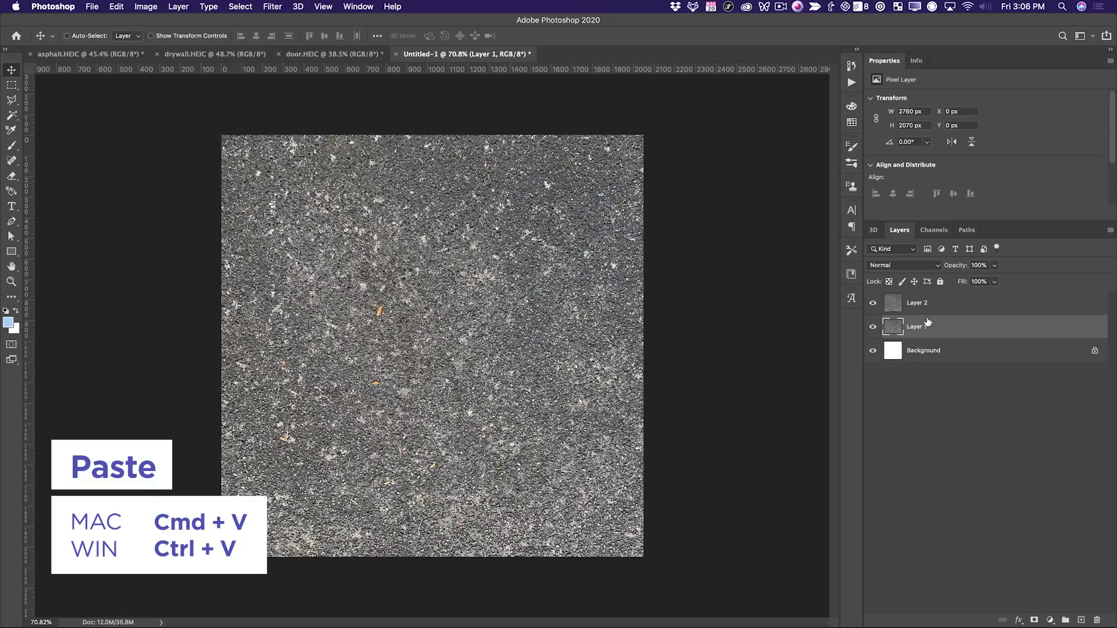
{"action": "key", "text": "BackSpace"}
{"action": "left_click", "coordinate": [921, 302]}
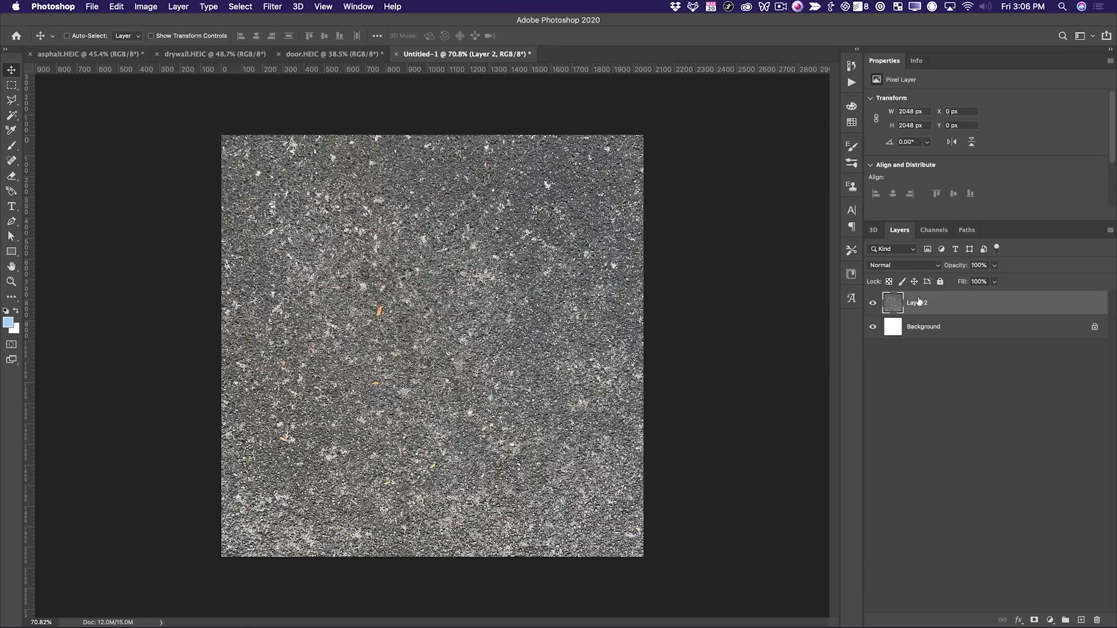
{"action": "left_click_drag", "start_coordinate": [467, 271], "coordinate": [423, 372]}
{"action": "left_click_drag", "start_coordinate": [421, 362], "coordinate": [422, 368]}
Apply the Offset filter to the cropped asphalt layer with +654 px horizontal, +980 px vertical and Wrap Around.
{"action": "left_click", "coordinate": [272, 7]}
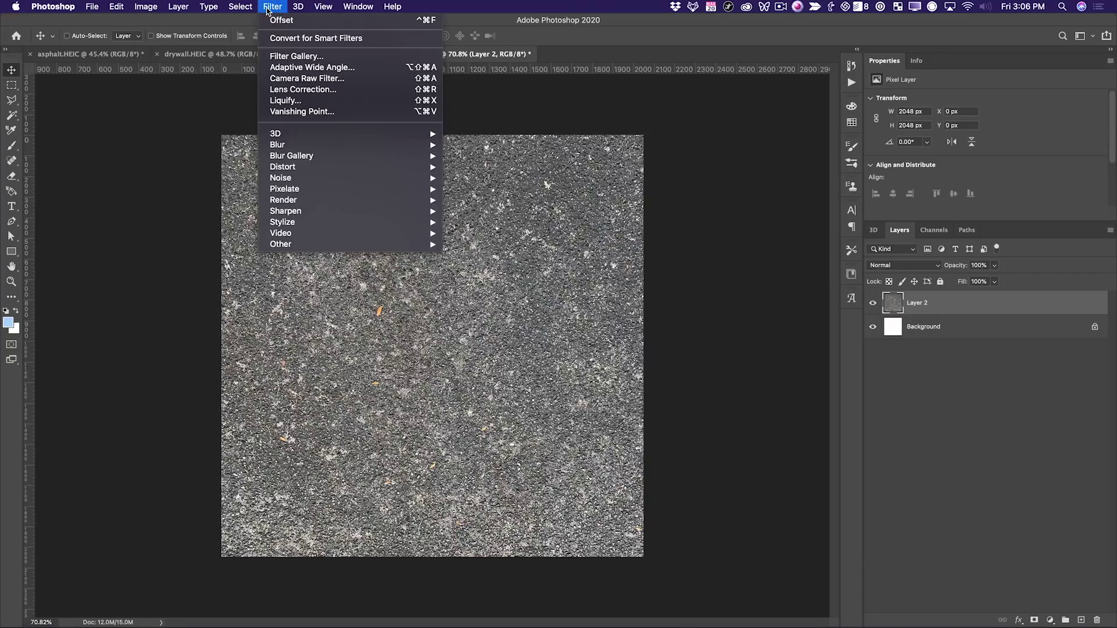
{"action": "mouse_move", "coordinate": [416, 249]}
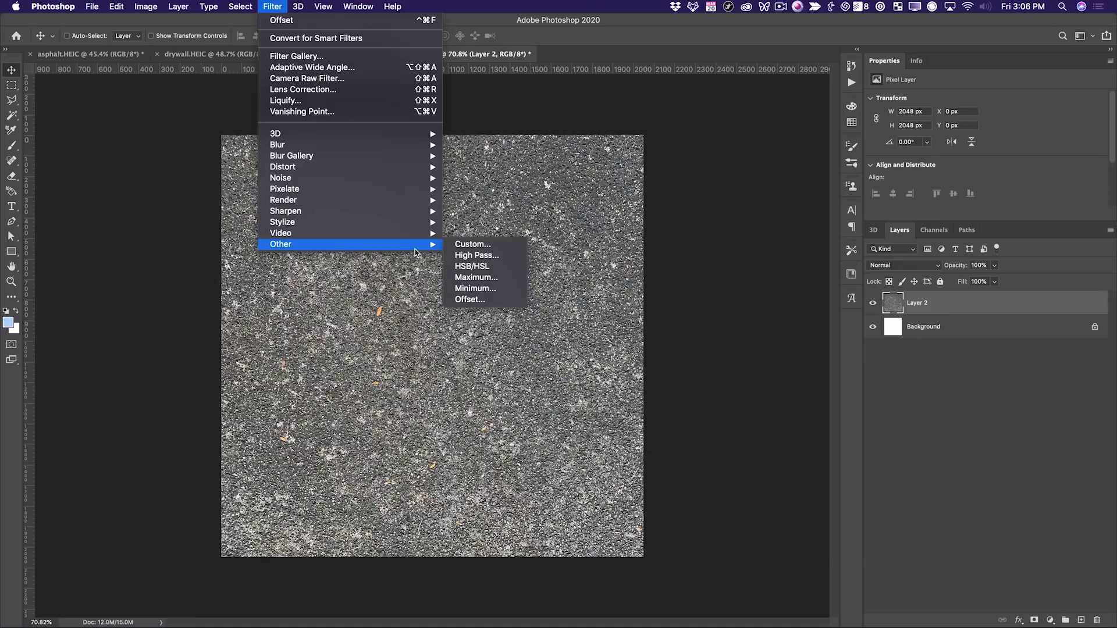
{"action": "left_click", "coordinate": [513, 304]}
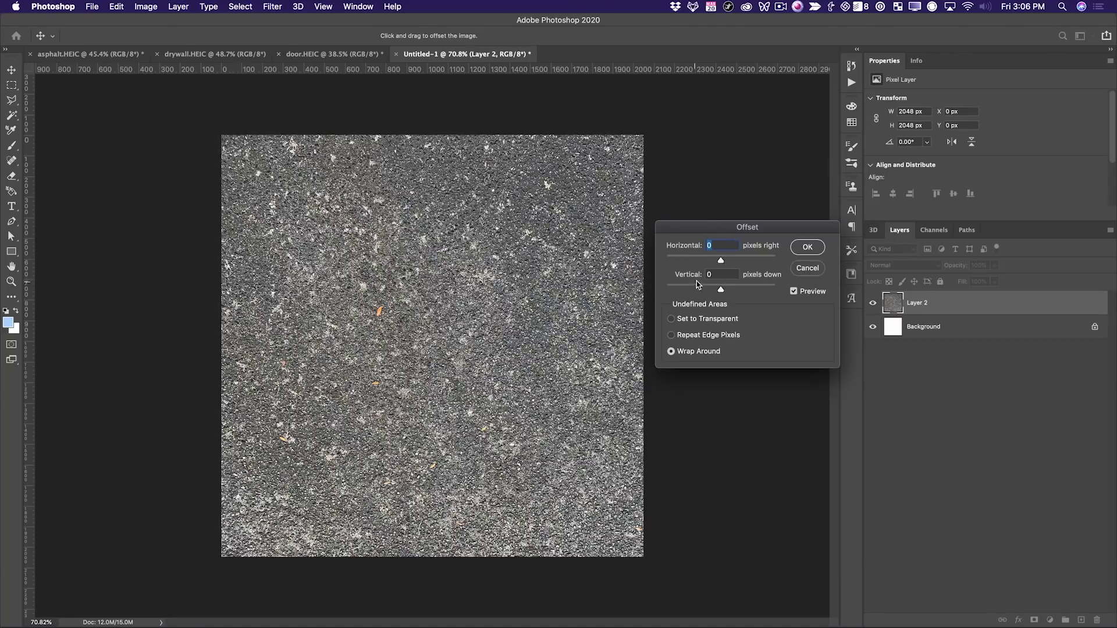
{"action": "left_click_drag", "start_coordinate": [721, 295], "coordinate": [724, 290]}
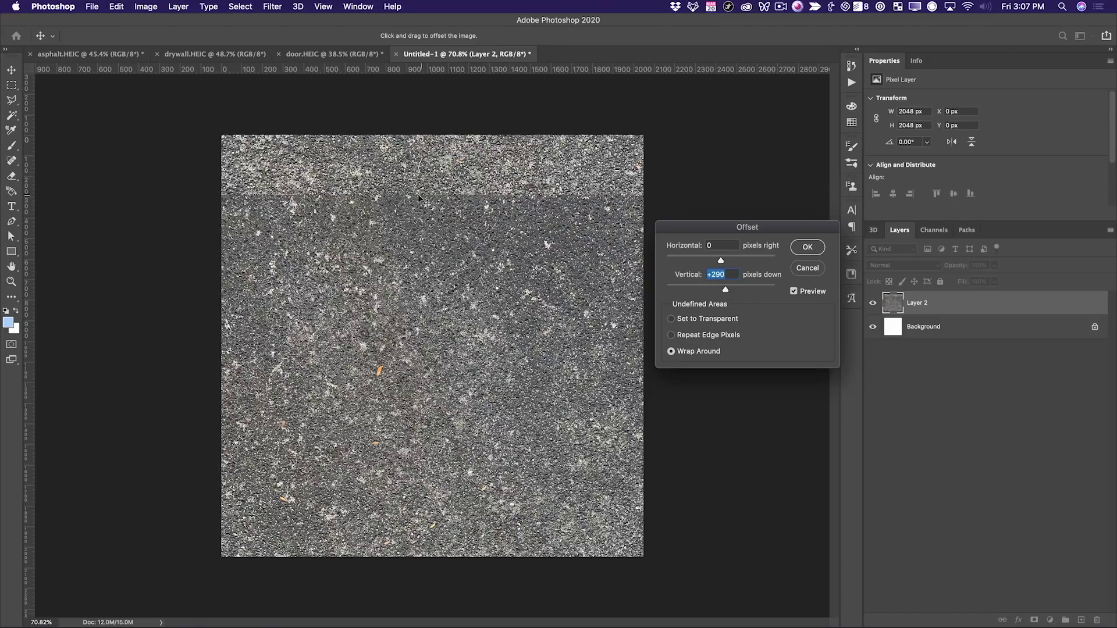
{"action": "left_click", "coordinate": [733, 290]}
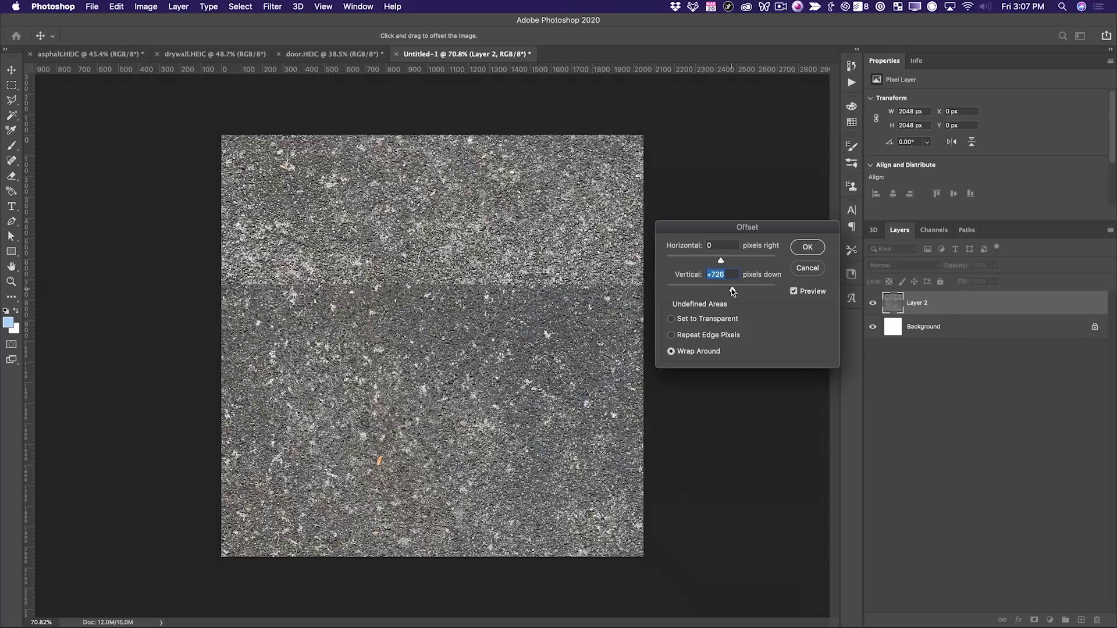
{"action": "left_click_drag", "start_coordinate": [734, 292], "coordinate": [739, 293]}
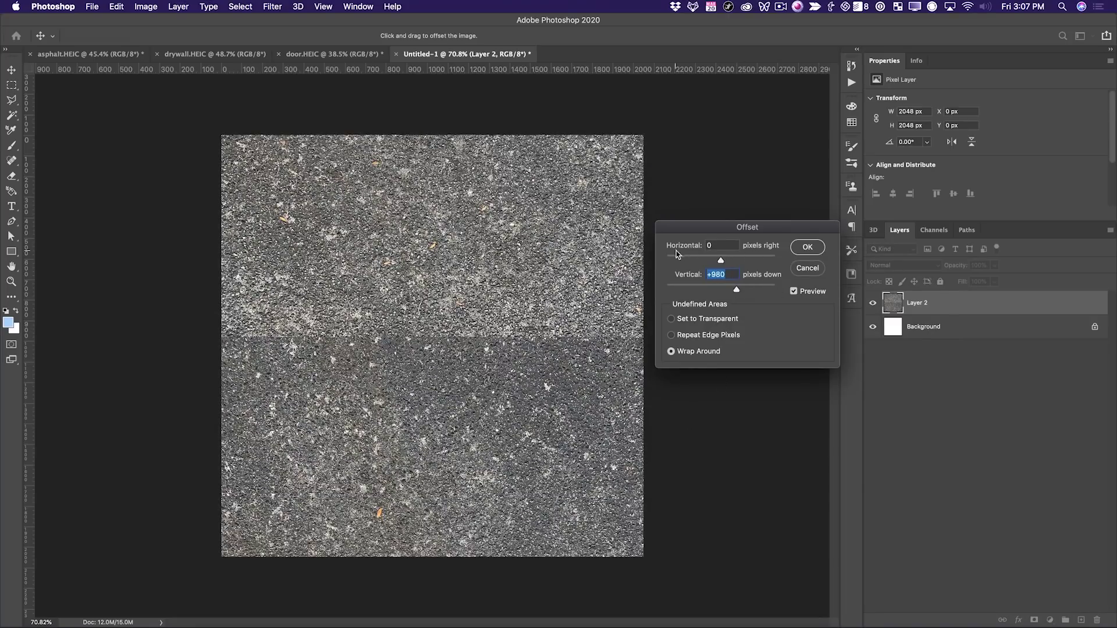
{"action": "left_click_drag", "start_coordinate": [721, 260], "coordinate": [733, 263]}
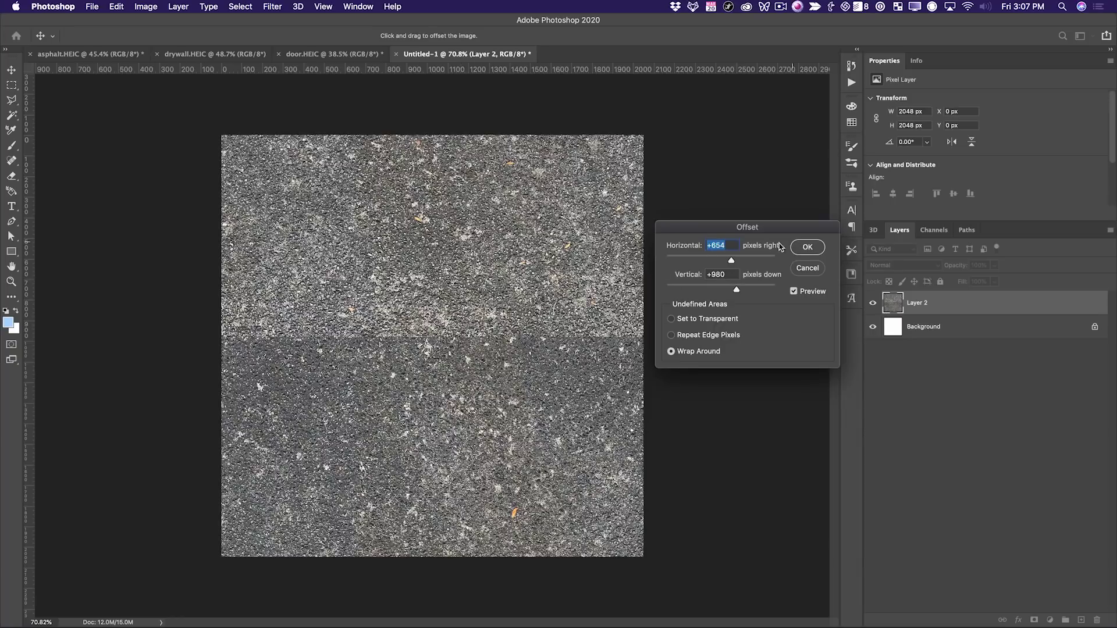
{"action": "left_click", "coordinate": [808, 248]}
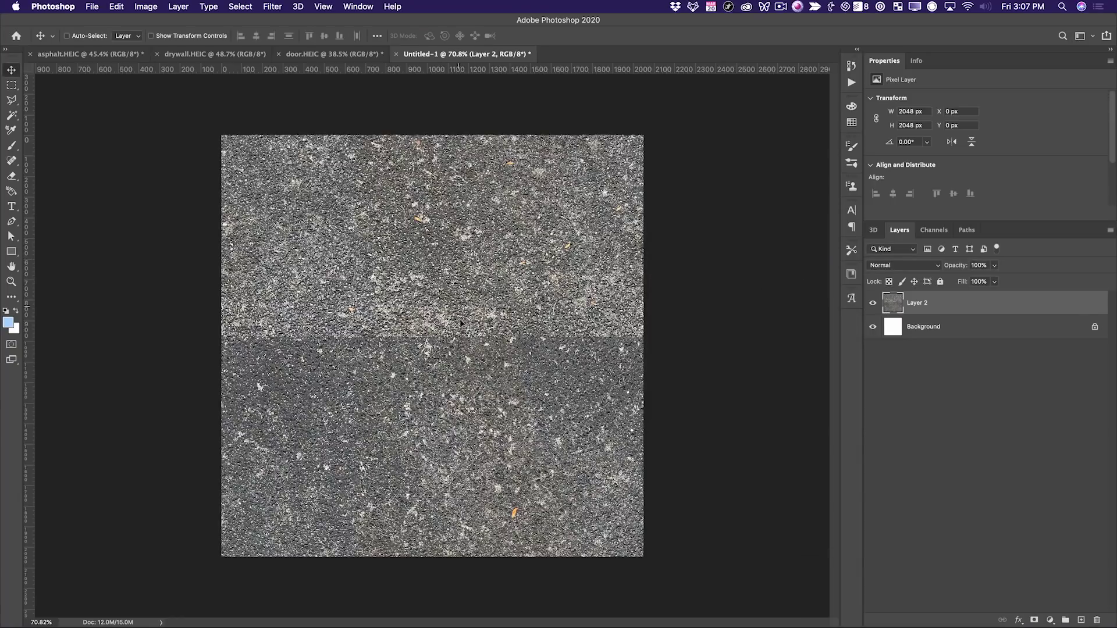
Examine the horizontal and vertical seams in the offset asphalt layer.
{"action": "key", "text": "z"}
{"action": "left_click_drag", "start_coordinate": [459, 309], "coordinate": [524, 309]}
{"action": "mouse_move", "coordinate": [234, 337]}
{"action": "left_mouse_down"}
{"action": "mouse_move", "coordinate": [303, 339]}
{"action": "mouse_move", "coordinate": [246, 340]}
{"action": "left_mouse_up"}
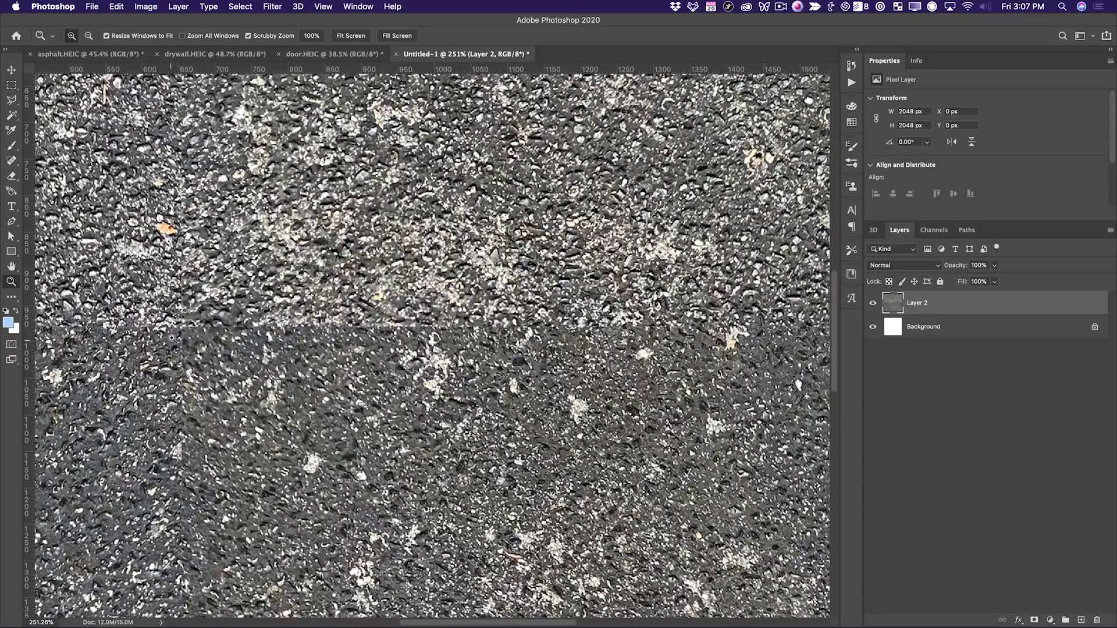
{"action": "left_click_drag", "start_coordinate": [181, 325], "coordinate": [164, 364]}
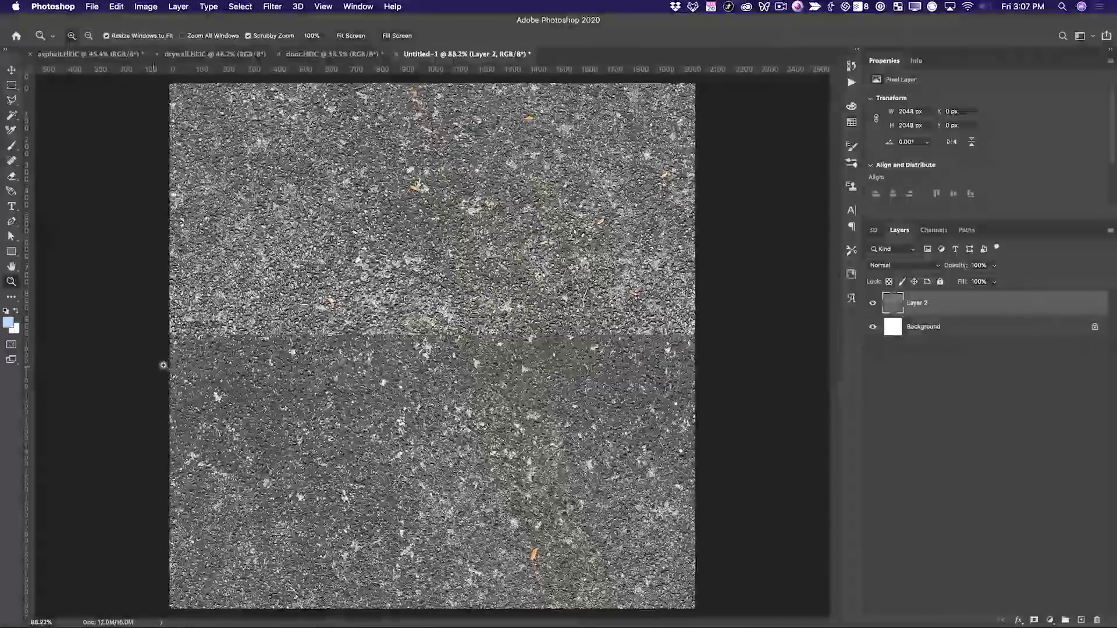
{"action": "key", "text": "super+minus"}
{"action": "key", "text": "v"}
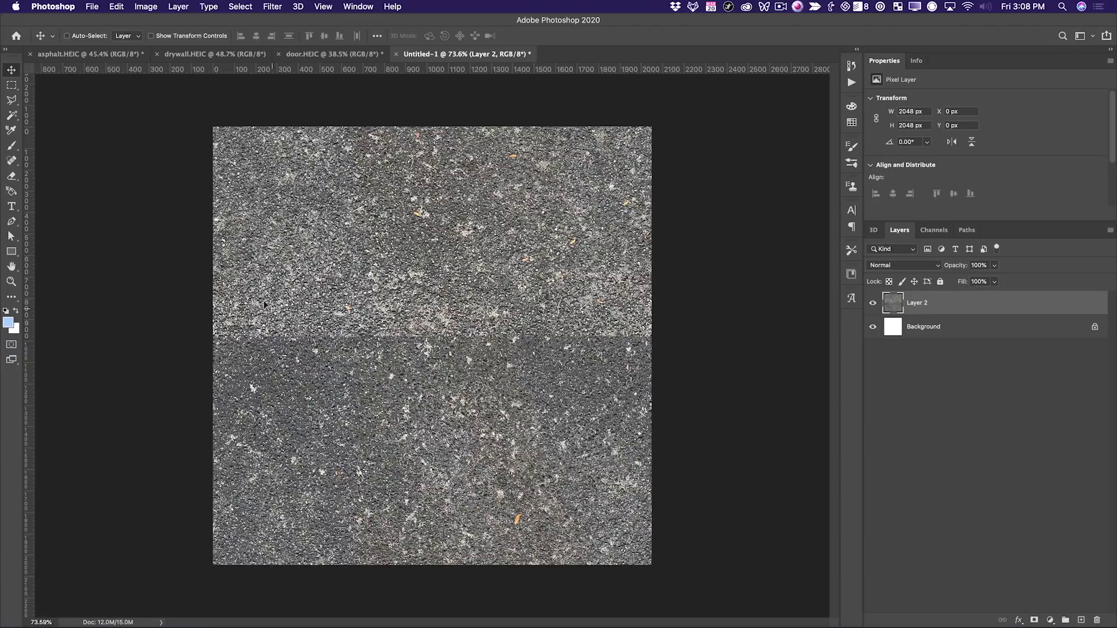
Heal the horizontal seam across the full width of the asphalt with a 300 px Content-Aware Spot Healing Brush.
{"action": "left_click", "coordinate": [11, 160]}
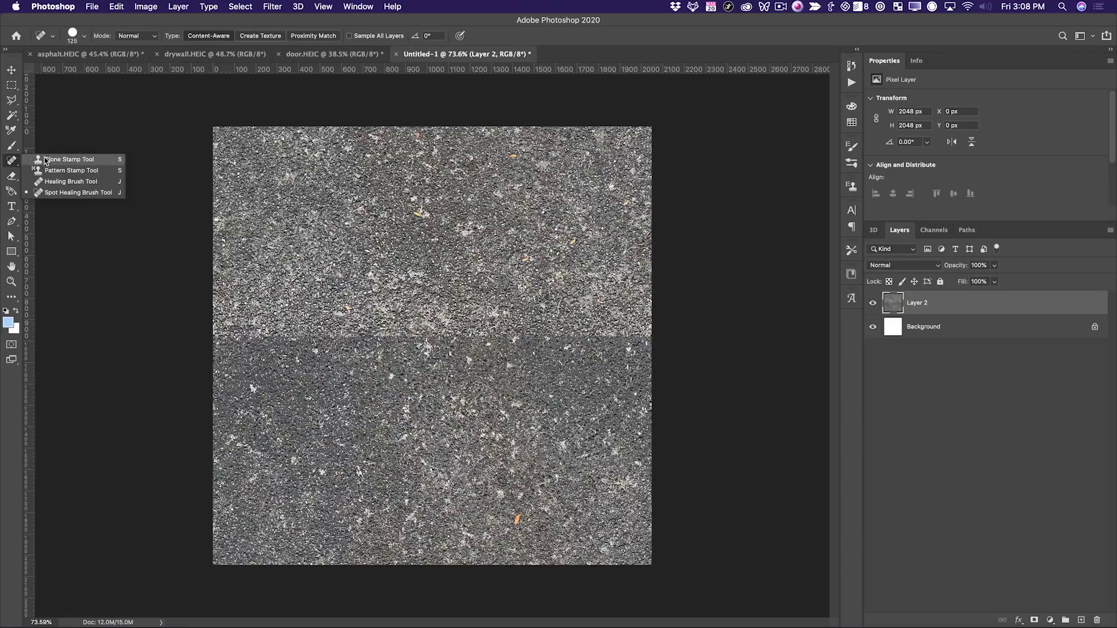
{"action": "left_click", "coordinate": [76, 192]}
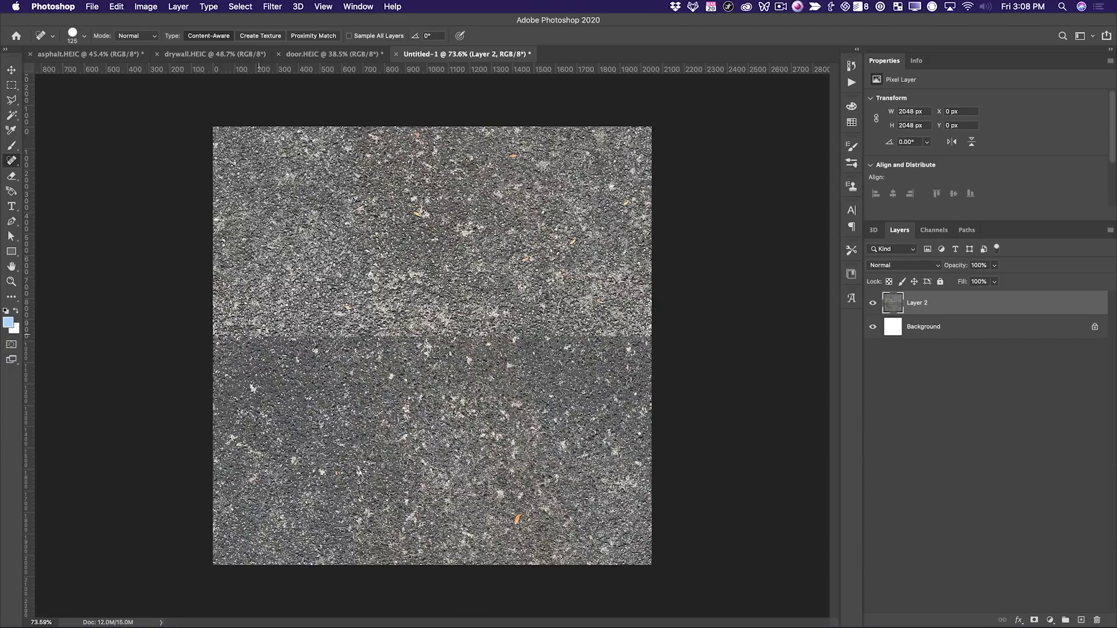
{"action": "key", "text": "bracketright"}
{"action": "key", "text": "bracketright"}
{"action": "key", "text": "bracketright"}
{"action": "key", "text": "bracketright"}
{"action": "key", "text": "bracketright"}
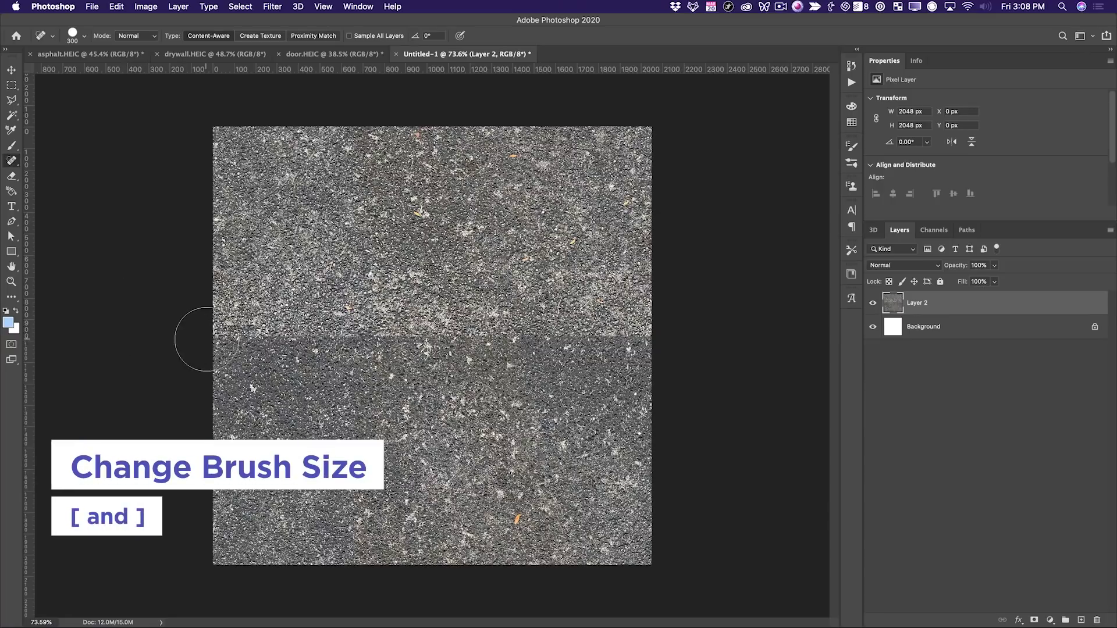
{"action": "mouse_move", "coordinate": [201, 335]}
{"action": "left_mouse_down"}
{"action": "mouse_move", "coordinate": [566, 333]}
{"action": "mouse_move", "coordinate": [720, 341]}
{"action": "left_mouse_up"}
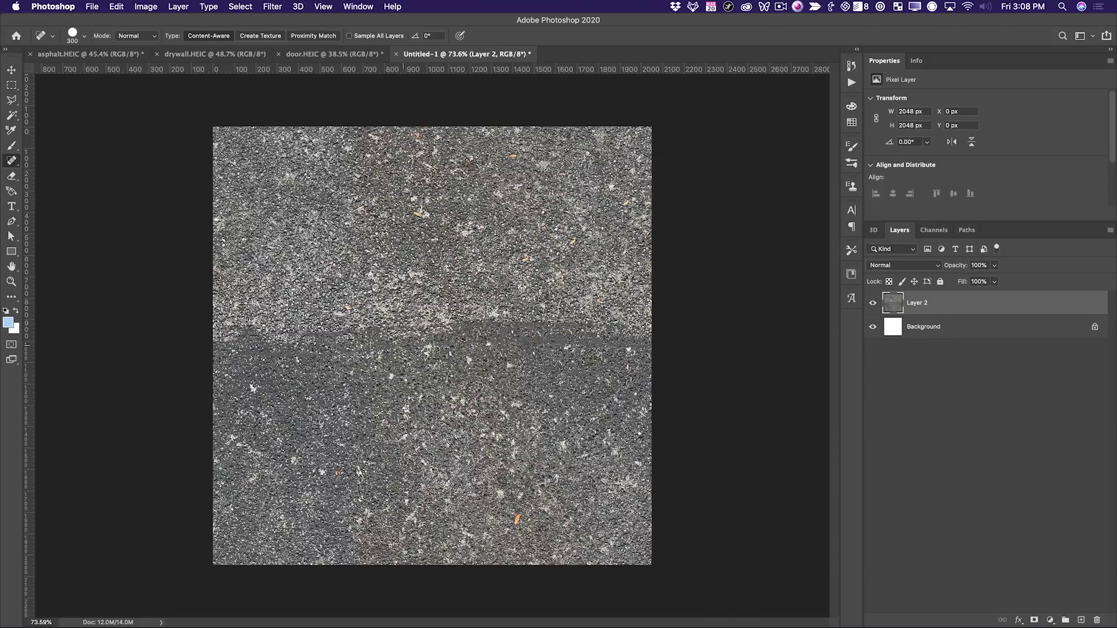
Place a vertical guide along the asphalt's vertical seam, at about 650 px.
{"action": "key", "text": "z"}
{"action": "left_click_drag", "start_coordinate": [395, 326], "coordinate": [401, 335]}
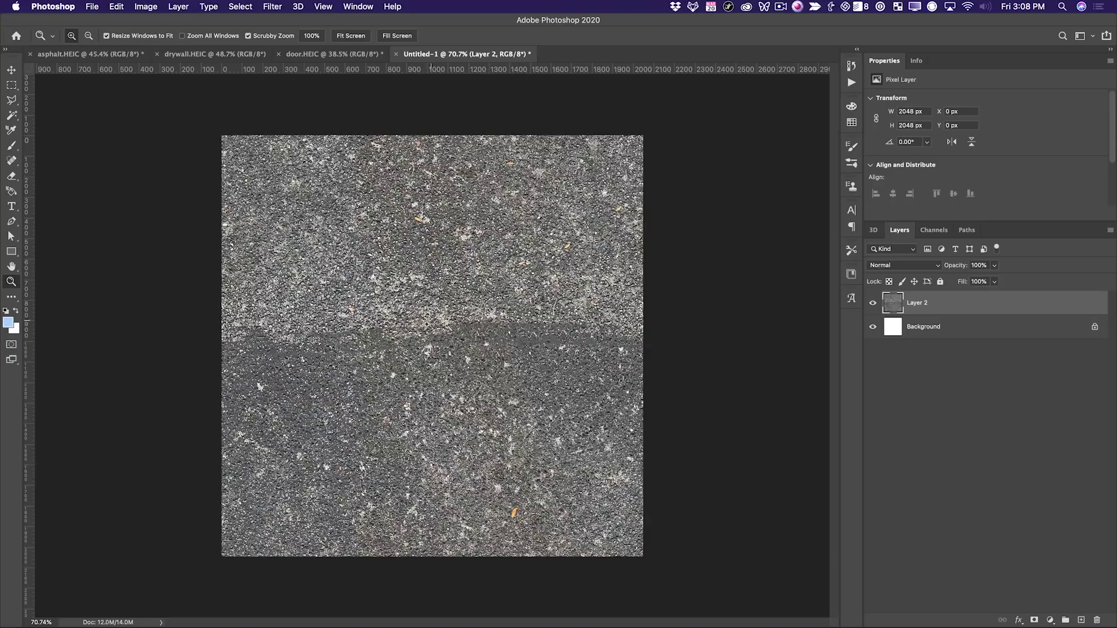
{"action": "mouse_move", "coordinate": [430, 325]}
{"action": "left_mouse_down"}
{"action": "mouse_move", "coordinate": [420, 326]}
{"action": "mouse_move", "coordinate": [431, 331]}
{"action": "left_mouse_up"}
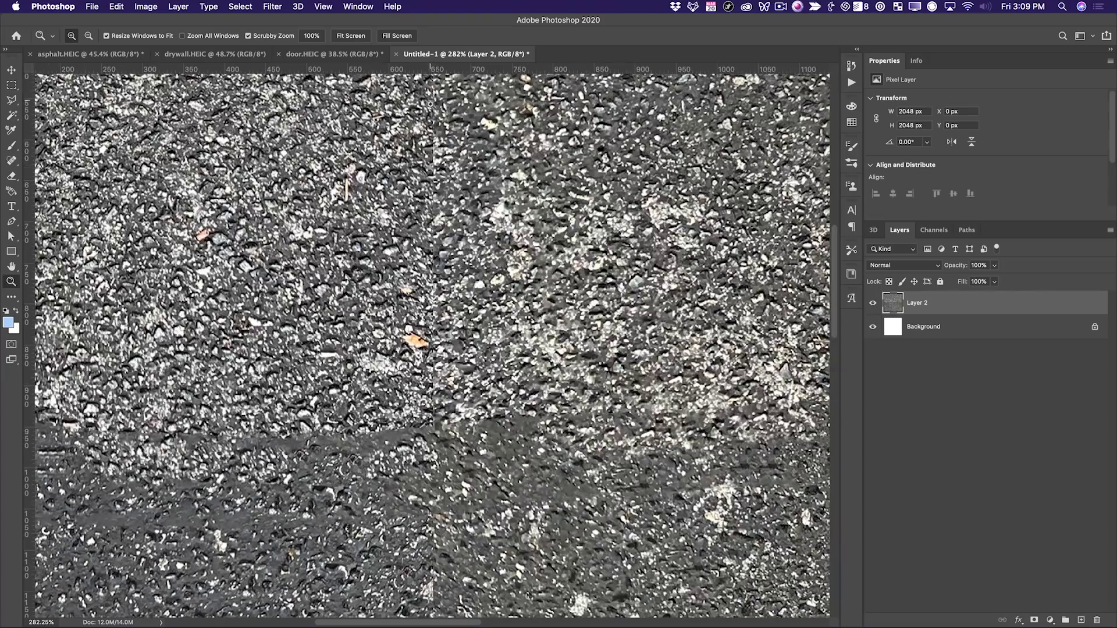
{"action": "mouse_move", "coordinate": [437, 301]}
{"action": "left_mouse_down"}
{"action": "mouse_move", "coordinate": [378, 368]}
{"action": "mouse_move", "coordinate": [443, 294]}
{"action": "left_mouse_up"}
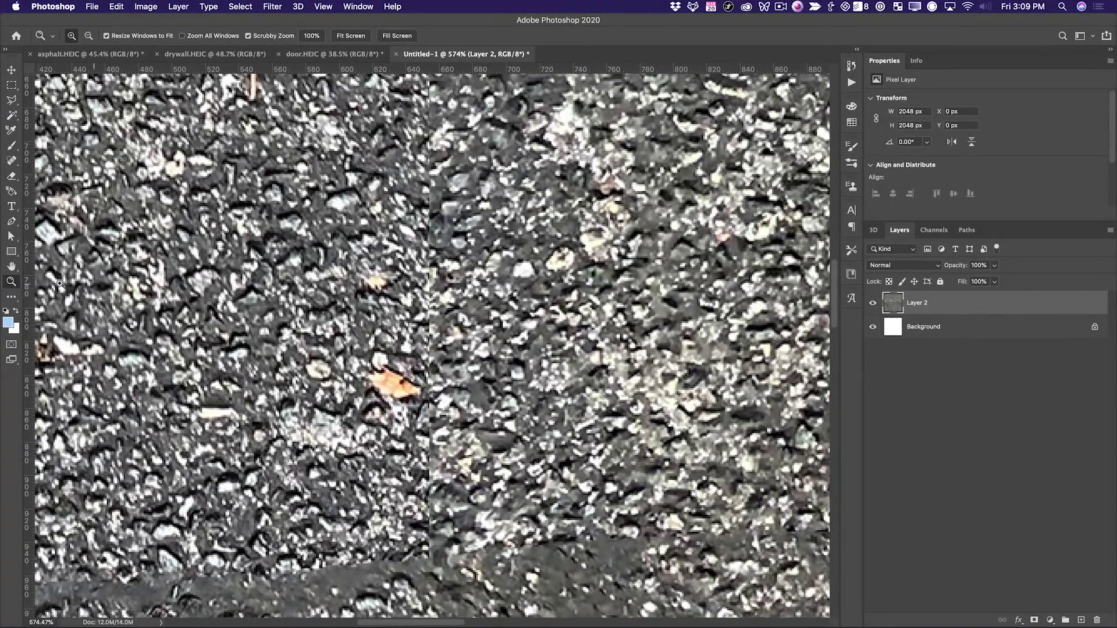
{"action": "left_click_drag", "start_coordinate": [27, 300], "coordinate": [436, 302]}
{"action": "left_click_drag", "start_coordinate": [343, 296], "coordinate": [273, 306]}
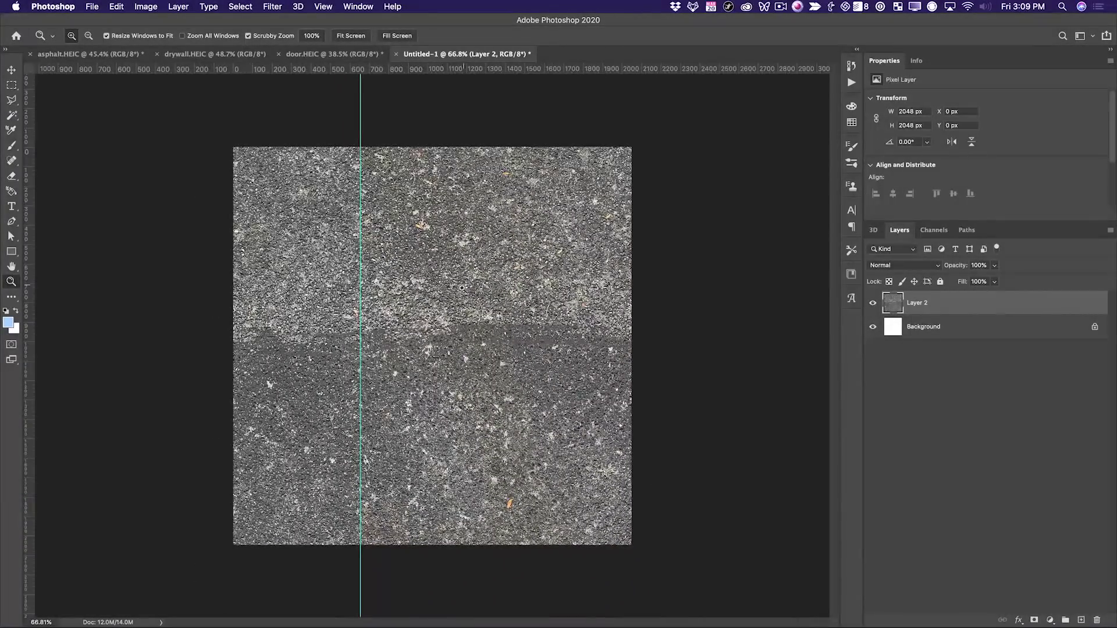
Heal the vertical seam along the guide from top to bottom with the 300 px Spot Healing Brush and clear the guide.
{"action": "key", "text": "j"}
{"action": "left_click_drag", "start_coordinate": [361, 127], "coordinate": [366, 587]}
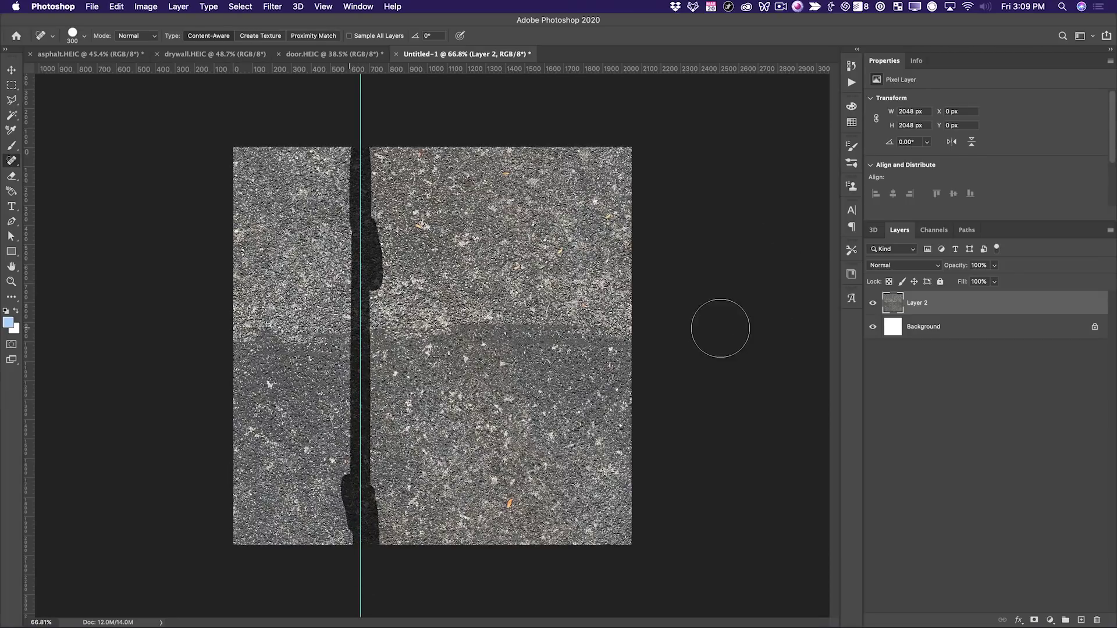
{"action": "key", "text": "z"}
{"action": "mouse_move", "coordinate": [361, 250]}
{"action": "left_mouse_down"}
{"action": "mouse_move", "coordinate": [445, 250]}
{"action": "mouse_move", "coordinate": [369, 250]}
{"action": "left_mouse_up"}
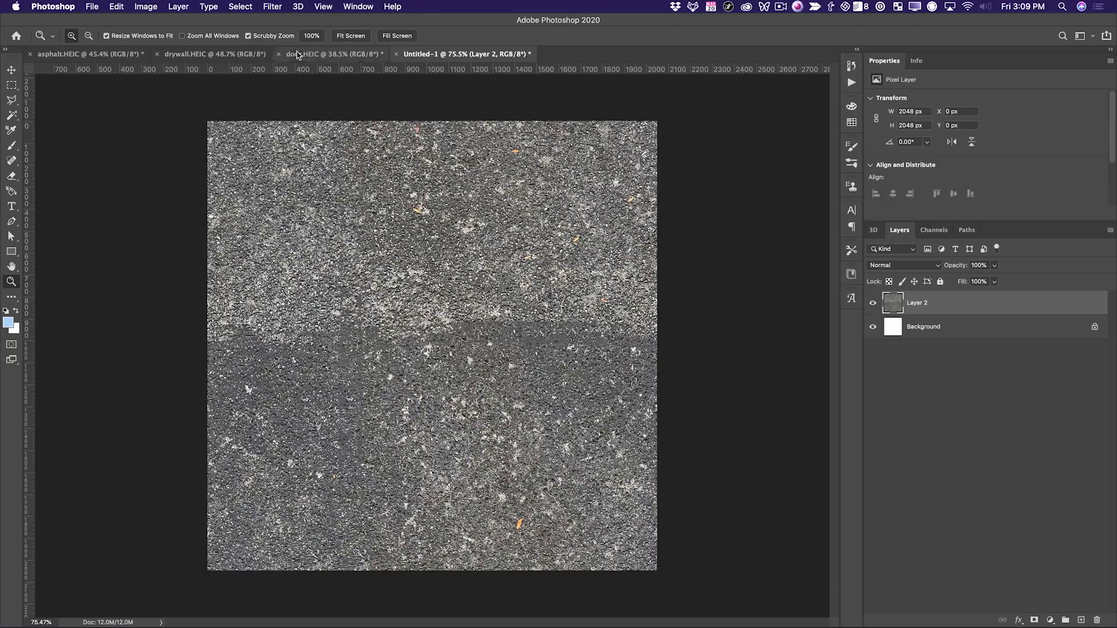
Reapply the last Offset filter repeatedly to the asphalt layer to check different wrap positions for remaining seams.
{"action": "left_click", "coordinate": [279, 6]}
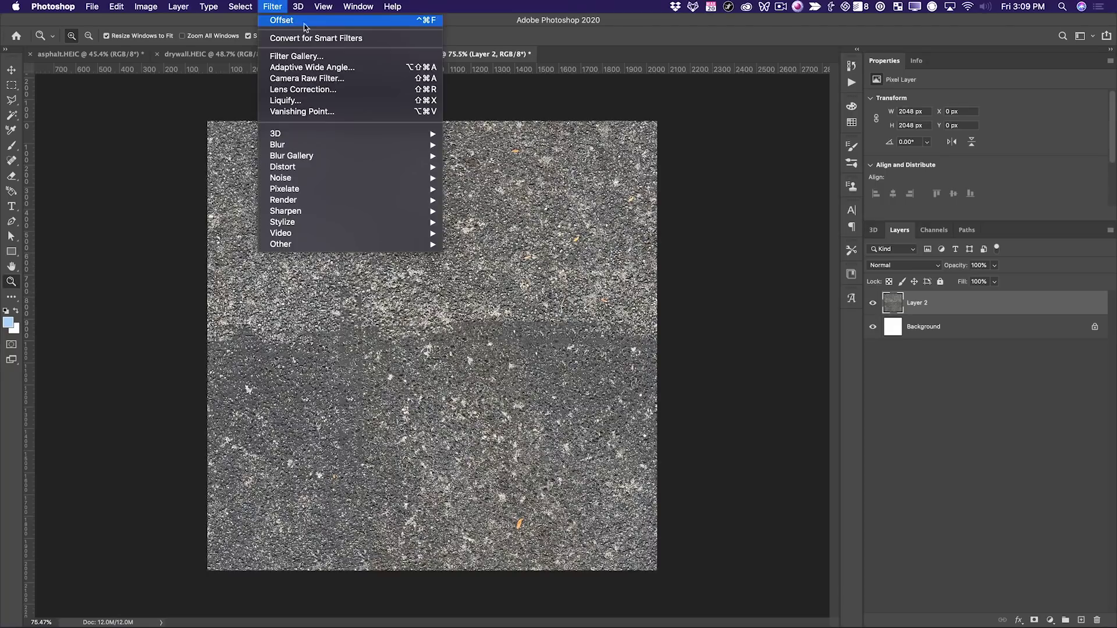
{"action": "left_click", "coordinate": [362, 22]}
{"action": "key", "text": "ctrl+super+f"}
{"action": "key", "text": "ctrl+super+f"}
{"action": "key", "text": "ctrl+super+f"}
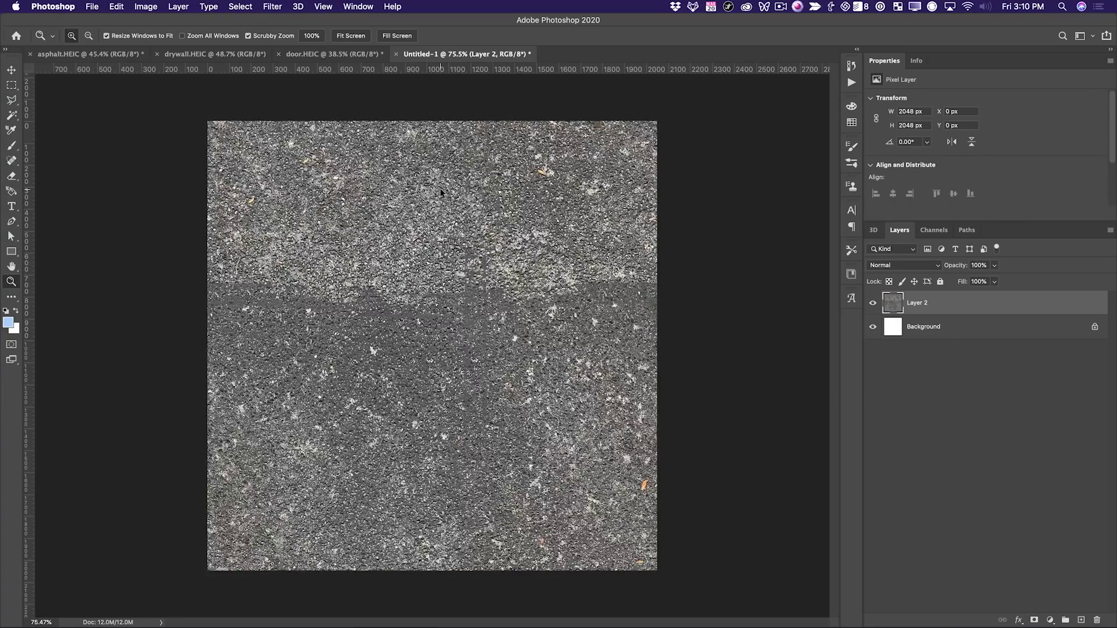
{"action": "key", "text": "ctrl+super+f"}
{"action": "key", "text": "ctrl+super+f"}
{"action": "key", "text": "ctrl+super+f"}
{"action": "key", "text": "ctrl+super+f"}
{"action": "key", "text": "ctrl+super+f"}
{"action": "key", "text": "ctrl+super+f"}
{"action": "key", "text": "ctrl+super+f"}
{"action": "key", "text": "ctrl+super+f"}
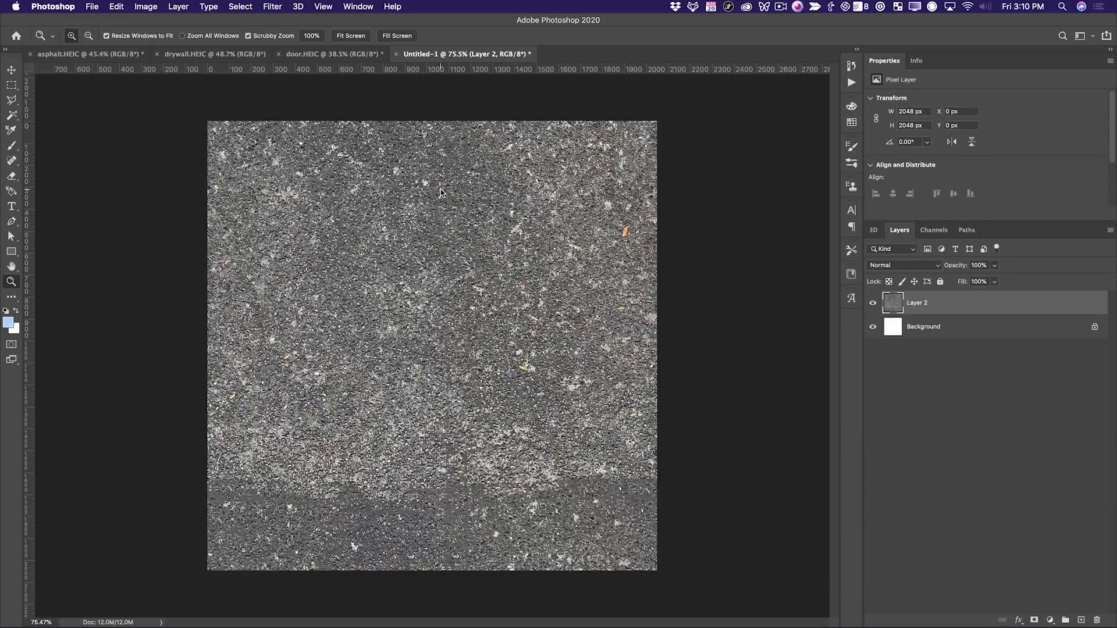
{"action": "key", "text": "ctrl+super+f"}
{"action": "key", "text": "ctrl+super+f"}
{"action": "key", "text": "ctrl+super+f"}
{"action": "key", "text": "ctrl+super+f"}
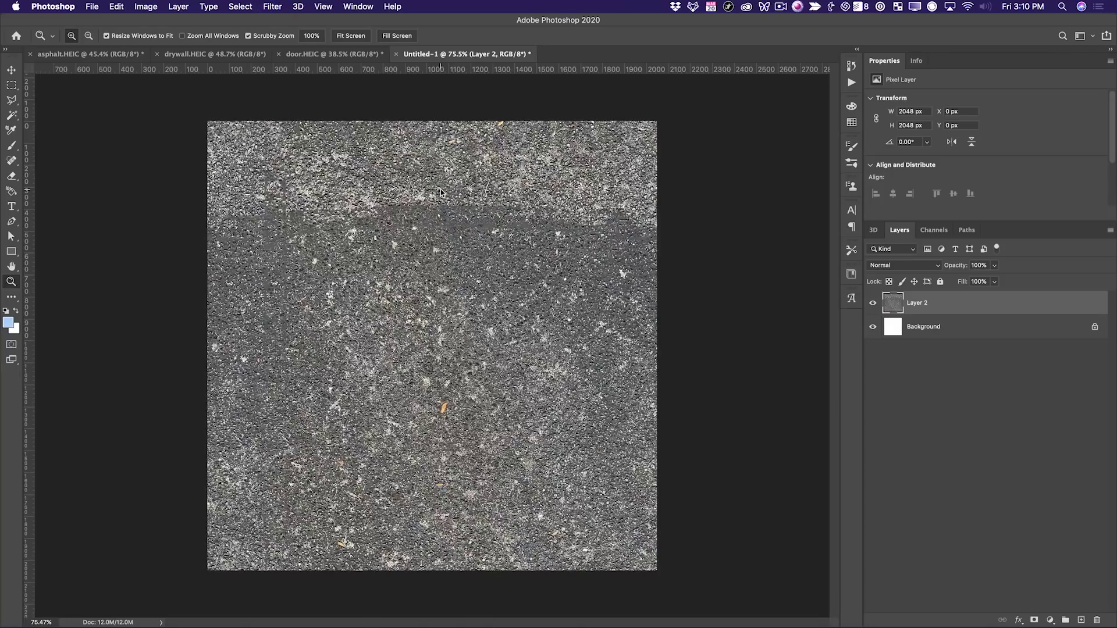
{"action": "key", "text": "ctrl+super+f"}
{"action": "key", "text": "ctrl+super+f"}
{"action": "key", "text": "ctrl+super+f"}
{"action": "key", "text": "ctrl+super+f"}
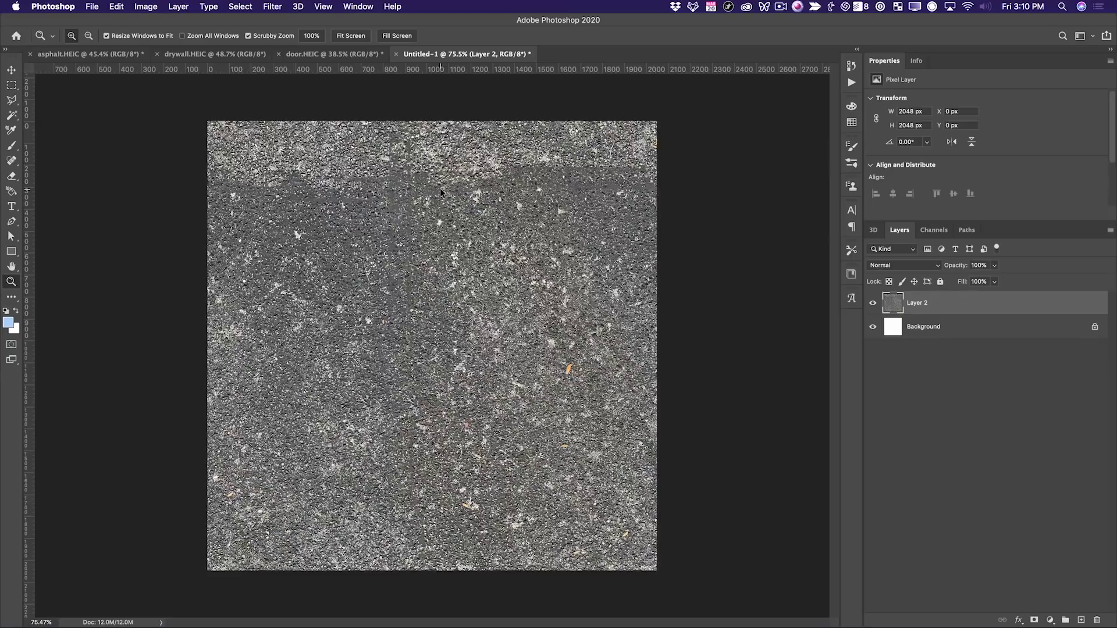
{"action": "key", "text": "ctrl+super+f"}
{"action": "key", "text": "ctrl+super+f"}
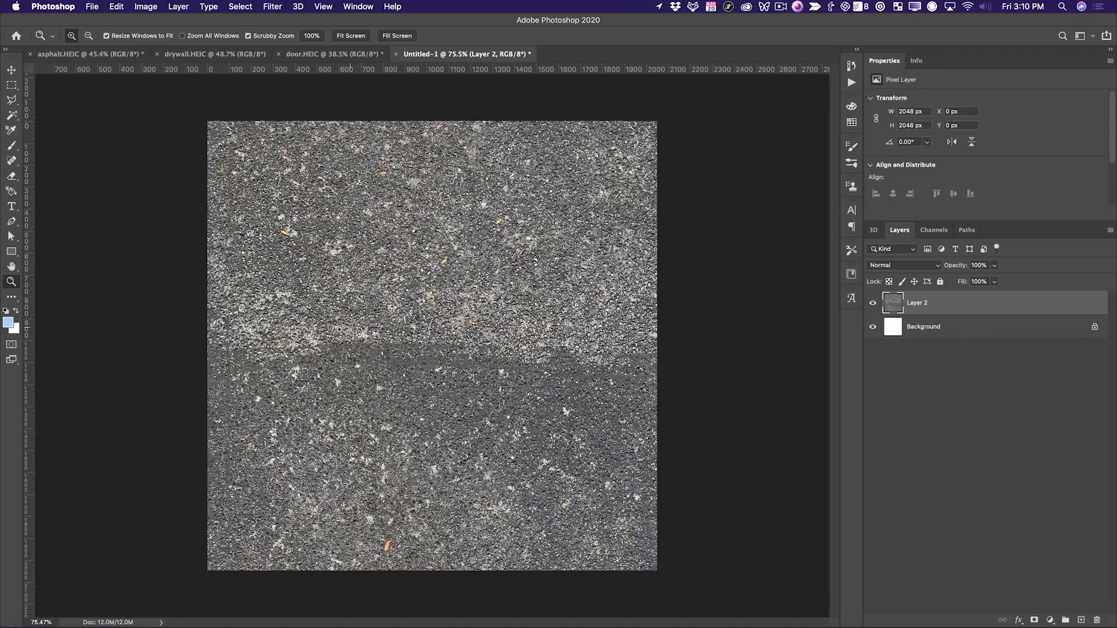
Heal the hard tonal edge across the middle of the asphalt and the area below it with the Spot Healing Brush.
{"action": "key", "text": "j"}
{"action": "mouse_move", "coordinate": [343, 378]}
{"action": "left_mouse_down"}
{"action": "mouse_move", "coordinate": [367, 349]}
{"action": "mouse_move", "coordinate": [407, 419]}
{"action": "mouse_move", "coordinate": [388, 352]}
{"action": "mouse_move", "coordinate": [495, 349]}
{"action": "mouse_move", "coordinate": [506, 381]}
{"action": "mouse_move", "coordinate": [567, 402]}
{"action": "mouse_move", "coordinate": [618, 365]}
{"action": "mouse_move", "coordinate": [642, 429]}
{"action": "mouse_move", "coordinate": [446, 448]}
{"action": "mouse_move", "coordinate": [603, 424]}
{"action": "mouse_move", "coordinate": [653, 375]}
{"action": "mouse_move", "coordinate": [588, 349]}
{"action": "left_mouse_up"}
{"action": "left_click_drag", "start_coordinate": [607, 437], "coordinate": [607, 438]}
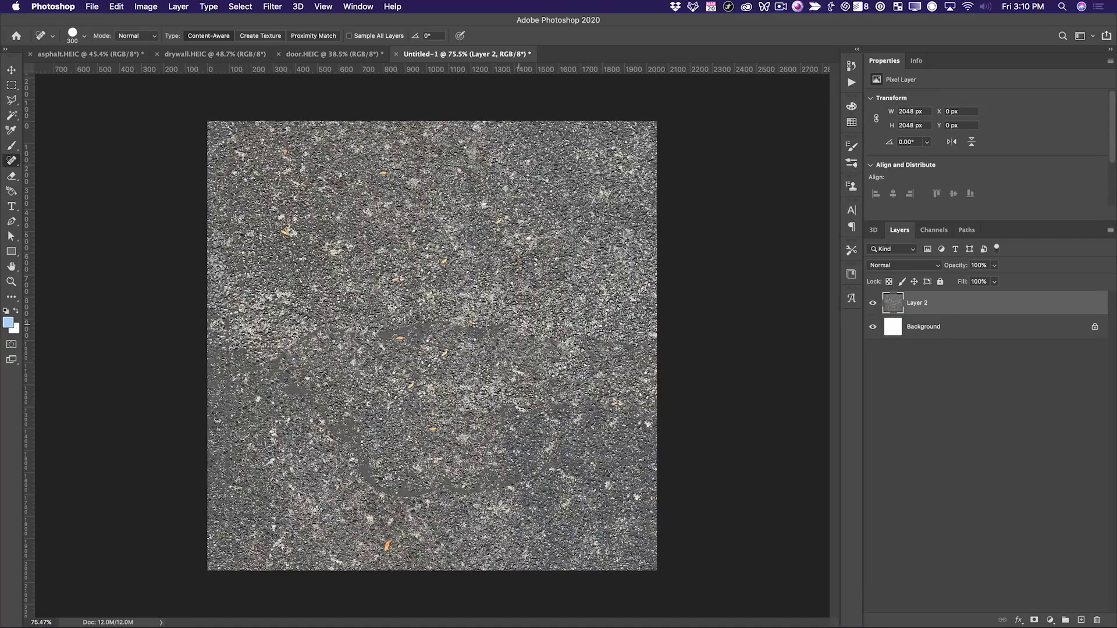
{"action": "left_click_drag", "start_coordinate": [349, 326], "coordinate": [282, 454]}
{"action": "left_click_drag", "start_coordinate": [407, 488], "coordinate": [547, 468]}
{"action": "mouse_move", "coordinate": [269, 379]}
{"action": "left_mouse_down"}
{"action": "mouse_move", "coordinate": [386, 494]}
{"action": "mouse_move", "coordinate": [381, 363]}
{"action": "left_mouse_up"}
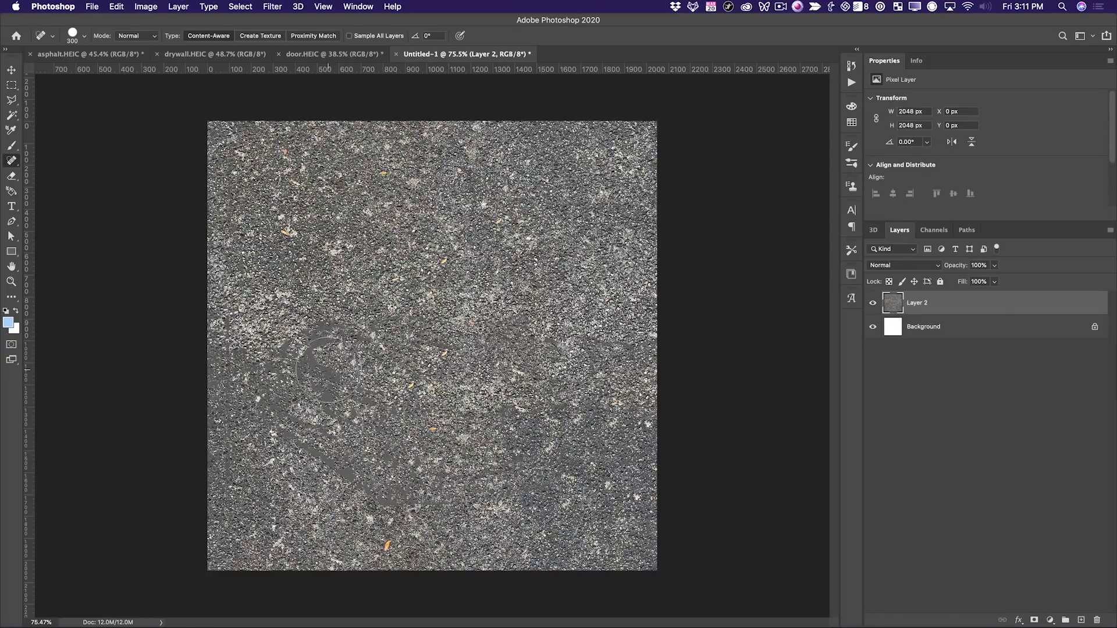
Clone clean asphalt over the smudged patches in the texture's lower left area using a 300 px Clone Stamp.
{"action": "left_click", "coordinate": [11, 161]}
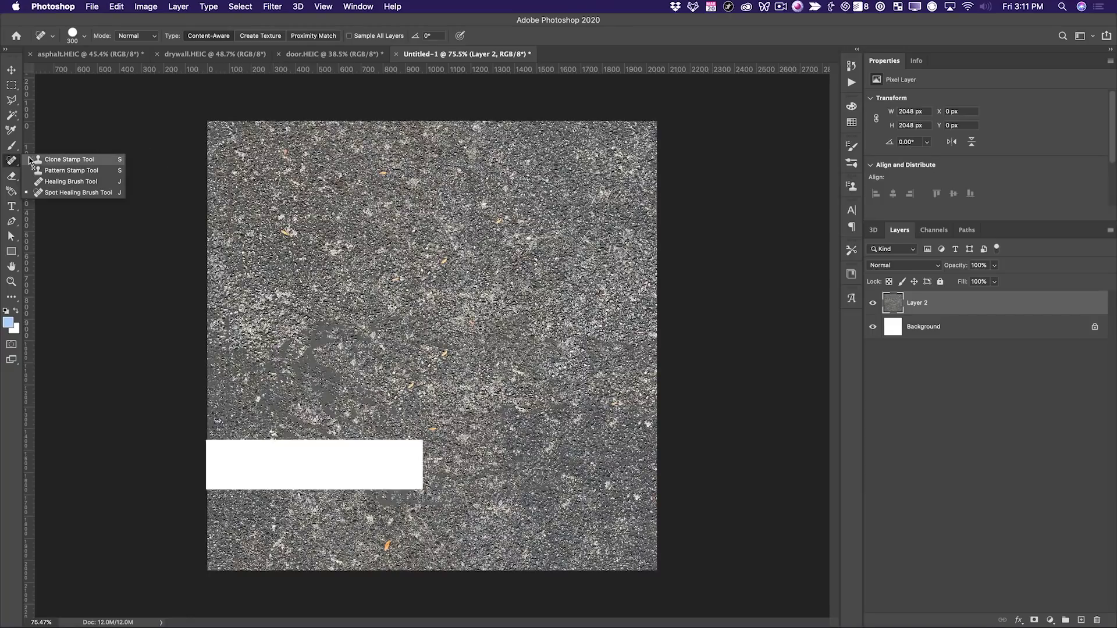
{"action": "left_click", "coordinate": [88, 159]}
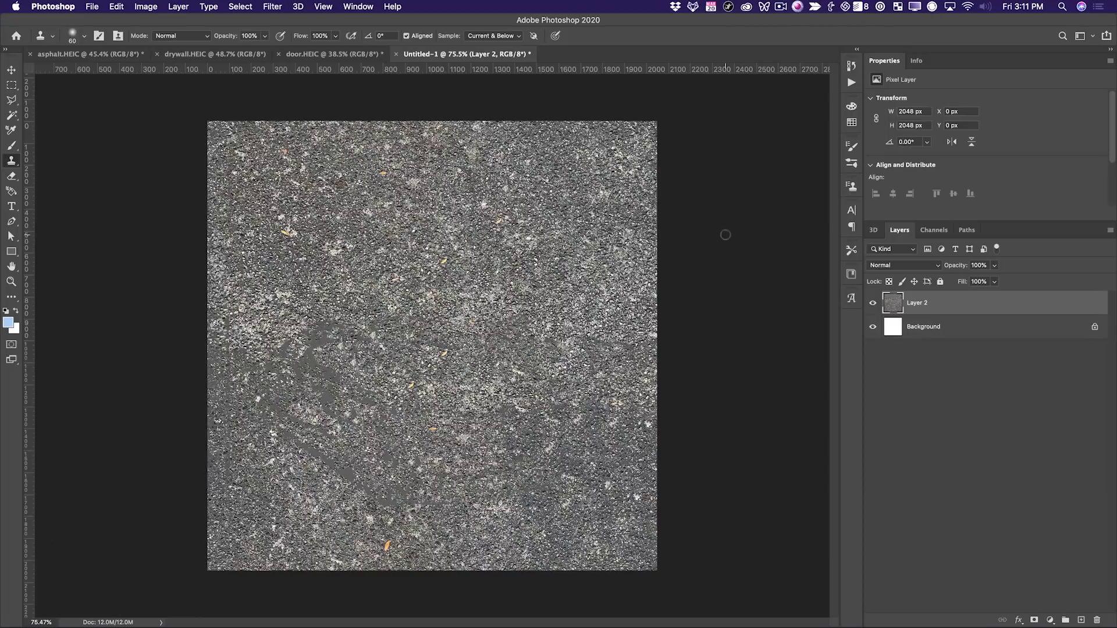
{"action": "key", "text": "bracketright"}
{"action": "key", "text": "bracketright"}
{"action": "key", "text": "bracketright"}
{"action": "key", "text": "bracketright"}
{"action": "key", "text": "bracketright"}
{"action": "key", "text": "bracketright"}
{"action": "key", "text": "bracketright"}
{"action": "key", "text": "bracketright"}
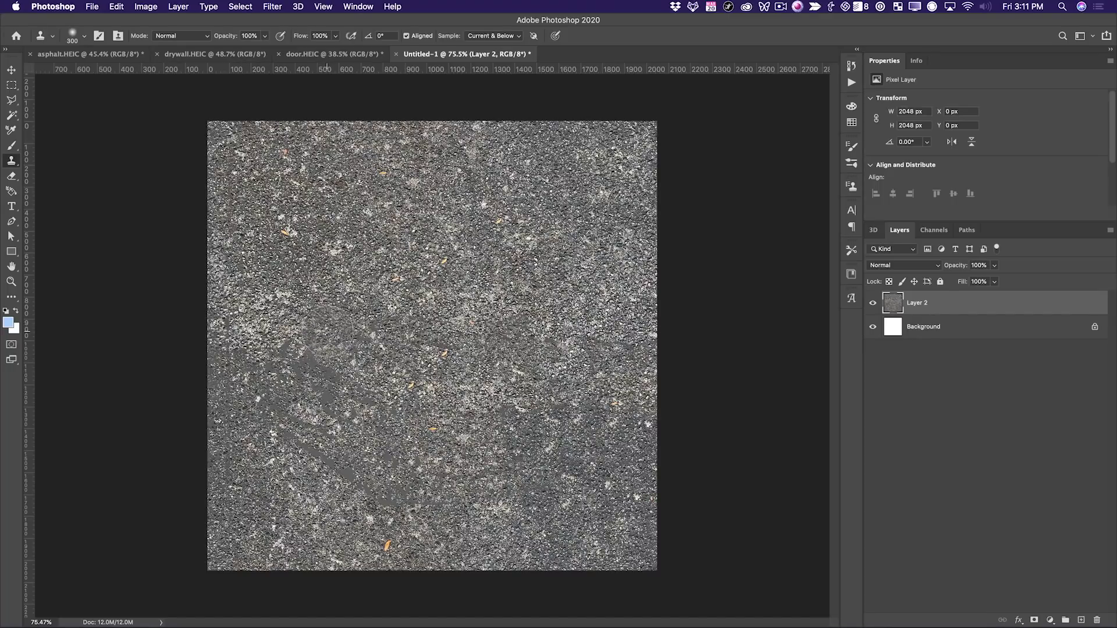
{"action": "left_click_drag", "start_coordinate": [365, 349], "coordinate": [293, 354]}
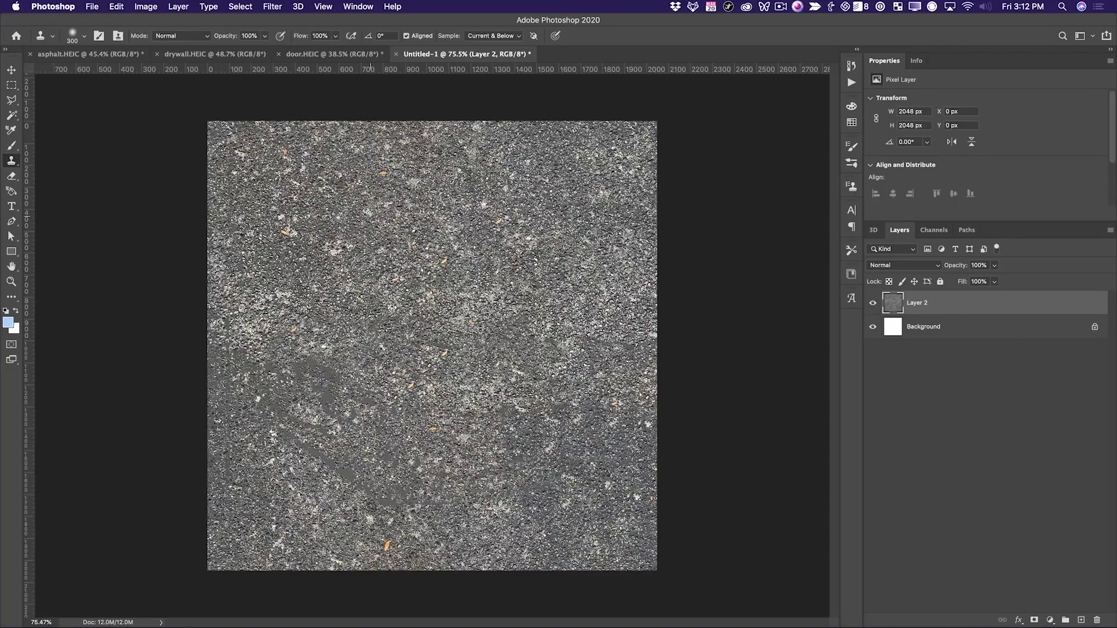
{"action": "mouse_move", "coordinate": [271, 375]}
{"action": "left_mouse_down"}
{"action": "mouse_move", "coordinate": [320, 381]}
{"action": "mouse_move", "coordinate": [326, 398]}
{"action": "left_mouse_up"}
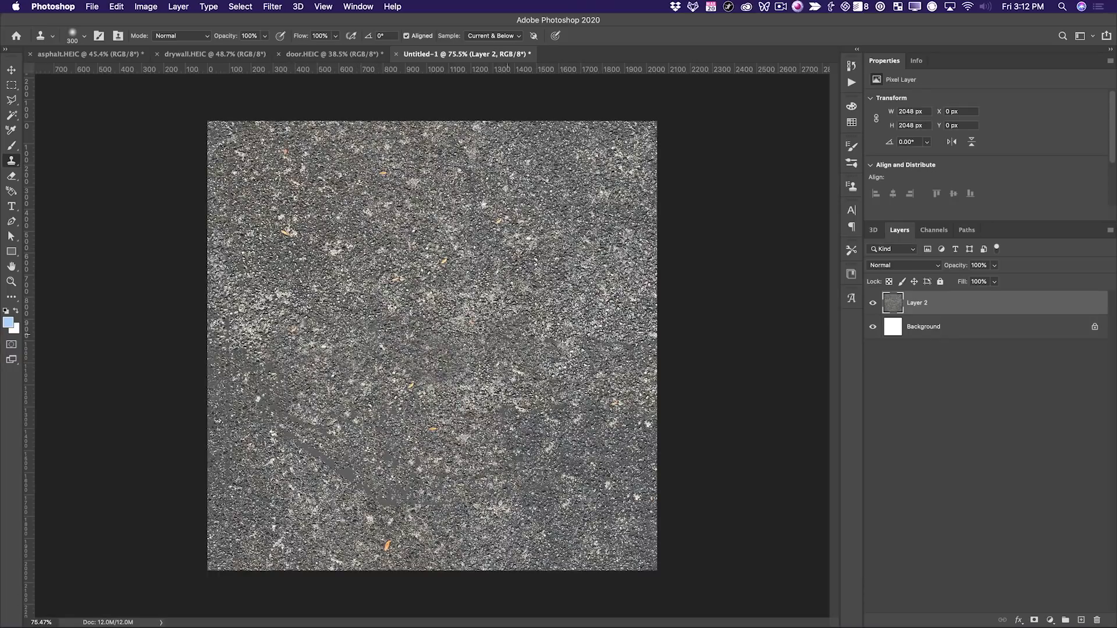
{"action": "left_click_drag", "start_coordinate": [391, 462], "coordinate": [418, 459]}
{"action": "mouse_move", "coordinate": [347, 407]}
{"action": "left_mouse_down"}
{"action": "mouse_move", "coordinate": [303, 408]}
{"action": "mouse_move", "coordinate": [343, 430]}
{"action": "mouse_move", "coordinate": [361, 465]}
{"action": "mouse_move", "coordinate": [316, 457]}
{"action": "mouse_move", "coordinate": [393, 493]}
{"action": "mouse_move", "coordinate": [444, 413]}
{"action": "mouse_move", "coordinate": [495, 227]}
{"action": "mouse_move", "coordinate": [514, 254]}
{"action": "mouse_move", "coordinate": [495, 256]}
{"action": "mouse_move", "coordinate": [512, 267]}
{"action": "mouse_move", "coordinate": [488, 244]}
{"action": "mouse_move", "coordinate": [516, 227]}
{"action": "mouse_move", "coordinate": [512, 273]}
{"action": "mouse_move", "coordinate": [500, 238]}
{"action": "mouse_move", "coordinate": [492, 267]}
{"action": "mouse_move", "coordinate": [513, 263]}
{"action": "left_mouse_up"}
{"action": "left_click_drag", "start_coordinate": [408, 160], "coordinate": [410, 175]}
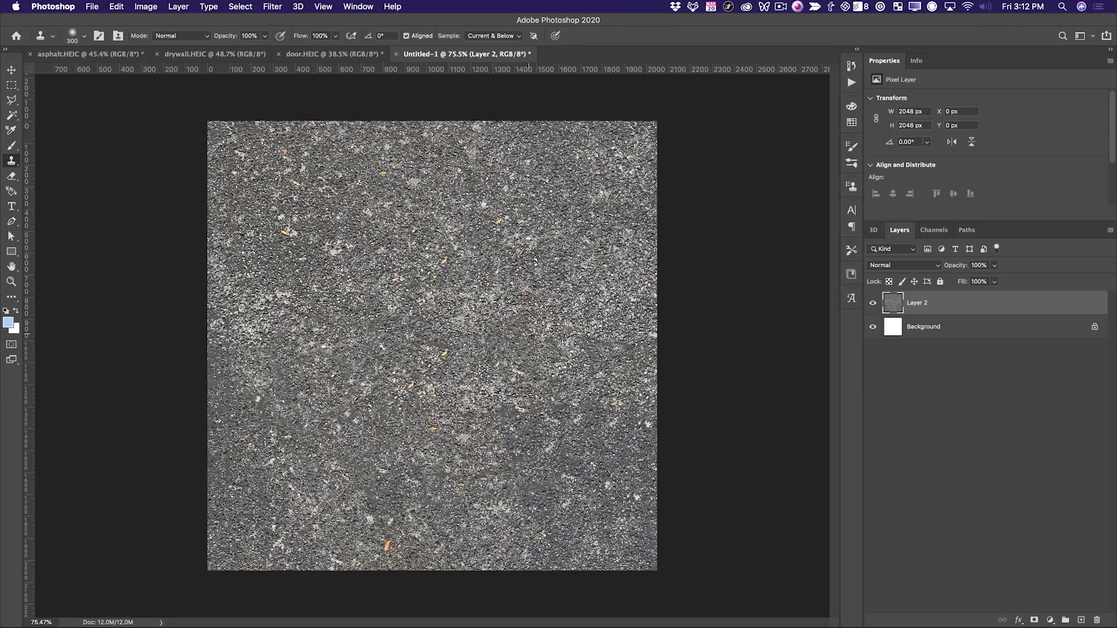
Reapply the Offset filter repeatedly to expose leftover flaws, and clone asphalt over the dark vertical streak near the centre.
{"action": "key", "text": "super+f"}
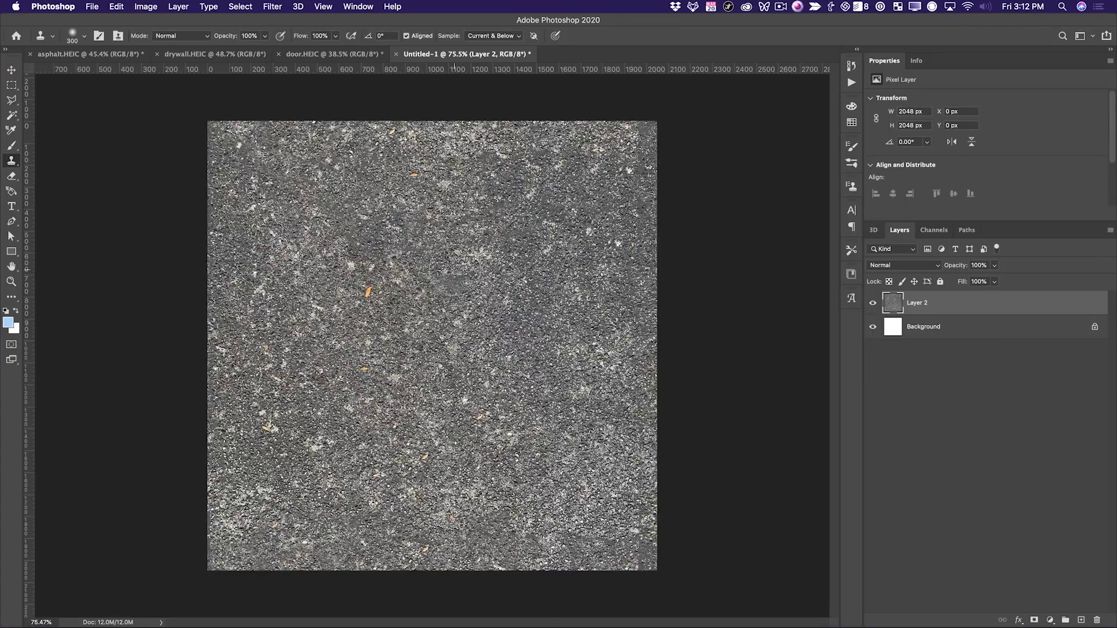
{"action": "key", "text": "super+f"}
{"action": "key", "text": "super+f"}
{"action": "key", "text": "super+f"}
{"action": "key", "text": "super+f"}
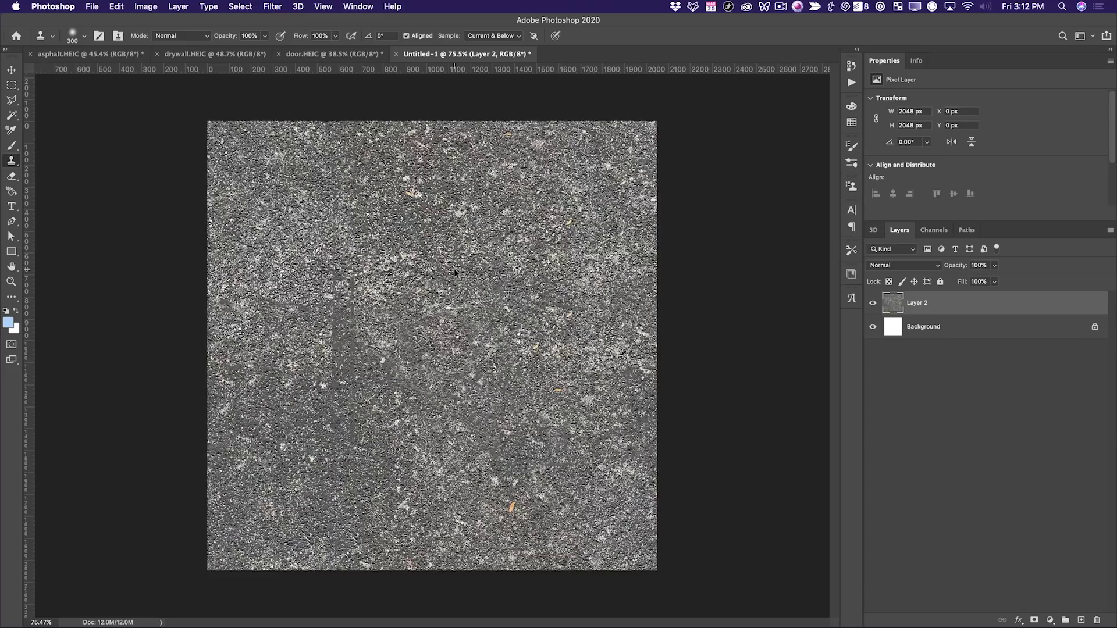
{"action": "key", "text": "super+f"}
{"action": "key", "text": "super+f"}
{"action": "key", "text": "super+f"}
{"action": "key", "text": "super+f"}
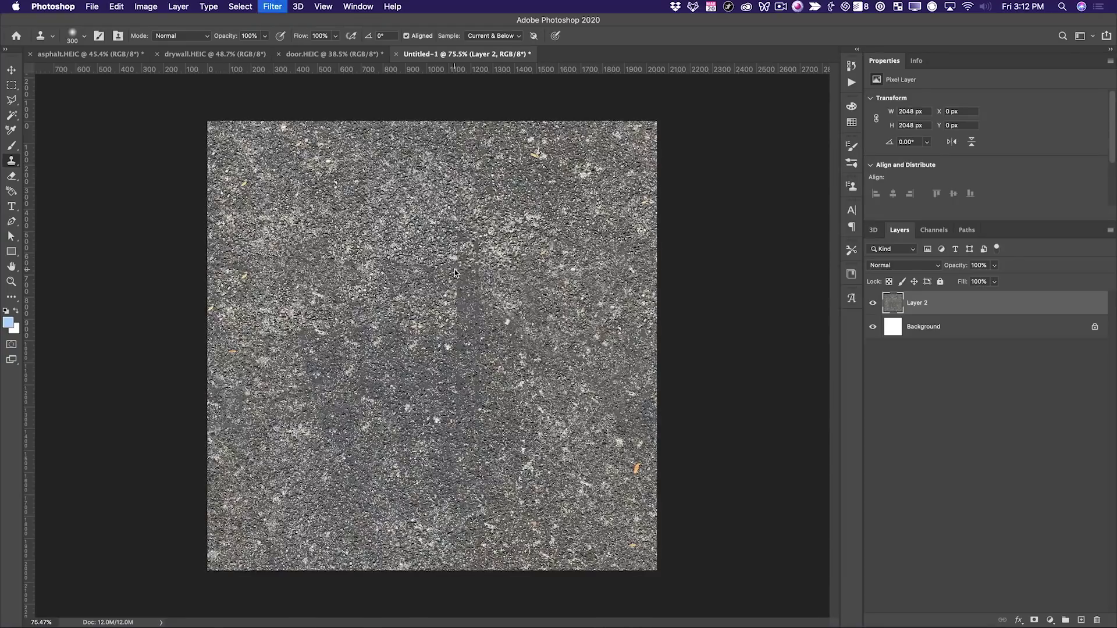
{"action": "key", "text": "super+f"}
{"action": "key", "text": "super+f"}
{"action": "key", "text": "super+f"}
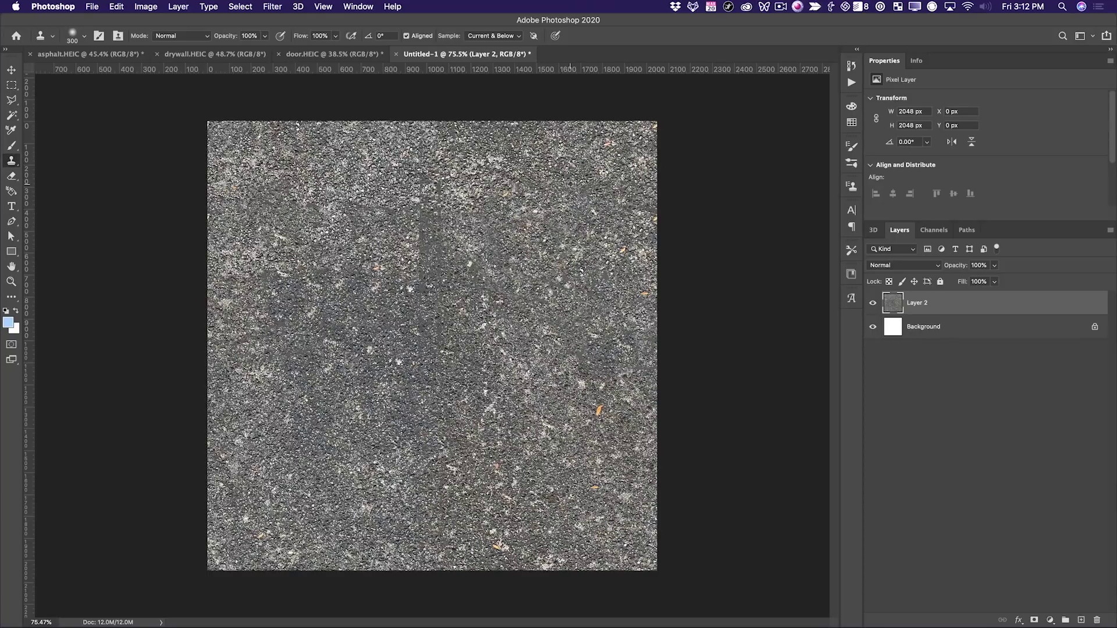
{"action": "mouse_move", "coordinate": [430, 151]}
{"action": "left_mouse_down"}
{"action": "mouse_move", "coordinate": [430, 291]}
{"action": "mouse_move", "coordinate": [416, 290]}
{"action": "mouse_move", "coordinate": [433, 401]}
{"action": "mouse_move", "coordinate": [404, 372]}
{"action": "left_mouse_up"}
{"action": "mouse_move", "coordinate": [555, 373]}
{"action": "left_mouse_down"}
{"action": "mouse_move", "coordinate": [453, 332]}
{"action": "mouse_move", "coordinate": [445, 382]}
{"action": "mouse_move", "coordinate": [358, 472]}
{"action": "mouse_move", "coordinate": [439, 544]}
{"action": "mouse_move", "coordinate": [434, 483]}
{"action": "mouse_move", "coordinate": [444, 556]}
{"action": "left_mouse_up"}
Cycle the retouched asphalt through further repeats of the Offset filter to check that it tiles without seams.
{"action": "key", "text": "ctrl+super+f"}
{"action": "key", "text": "ctrl+super+f"}
{"action": "key", "text": "ctrl+super+f"}
{"action": "key", "text": "ctrl+super+f"}
{"action": "key", "text": "ctrl+super+f"}
{"action": "key", "text": "ctrl+super+f"}
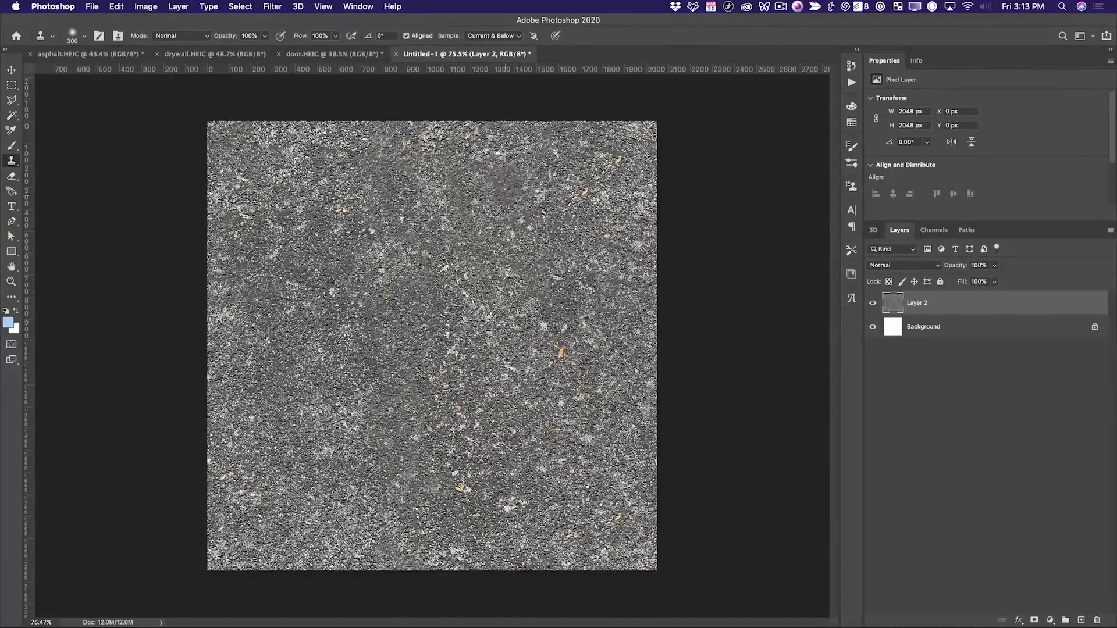
{"action": "key", "text": "ctrl+super+f"}
{"action": "key", "text": "ctrl+super+f"}
{"action": "key", "text": "ctrl+super+f"}
{"action": "key", "text": "ctrl+super+f"}
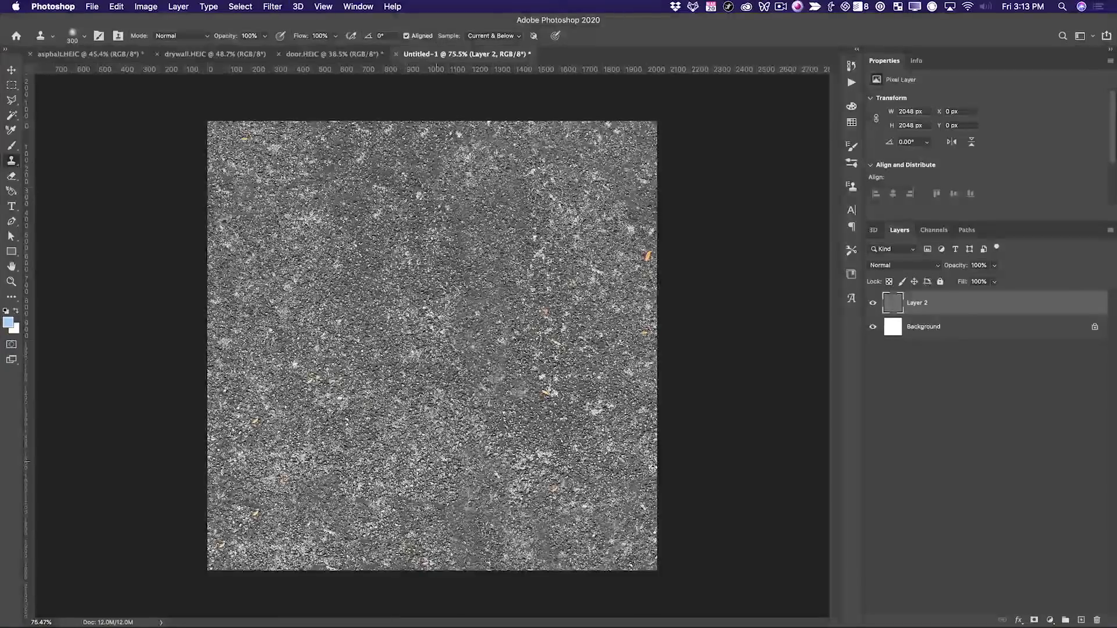
{"action": "key", "text": "ctrl+super+f"}
{"action": "key", "text": "ctrl+super+f"}
{"action": "key", "text": "ctrl+super+f"}
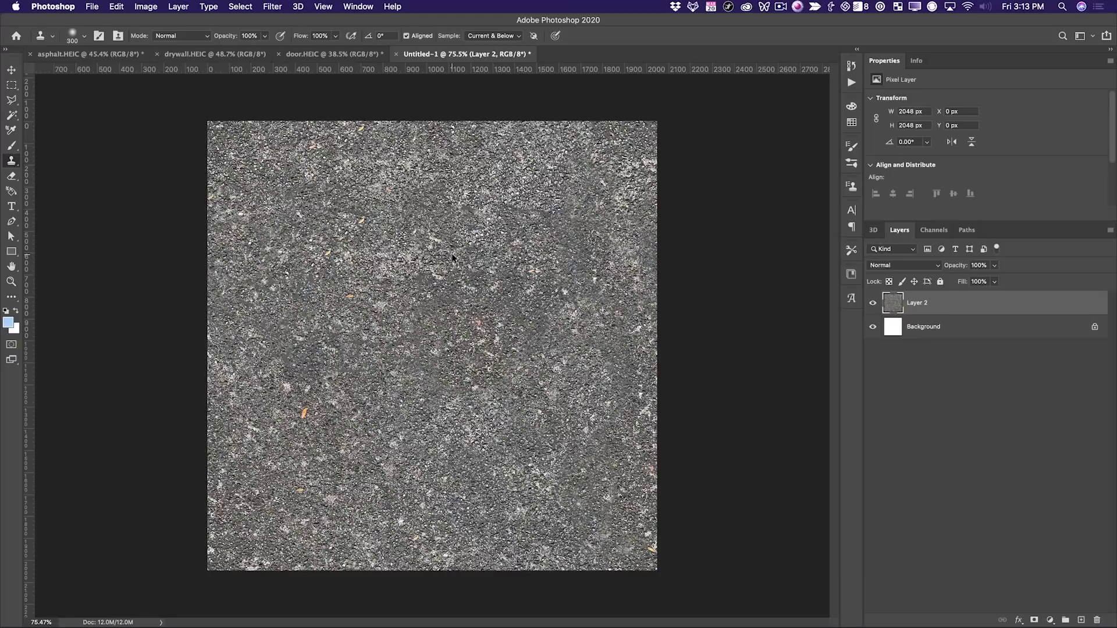
{"action": "key", "text": "ctrl+super+f"}
{"action": "key", "text": "ctrl+super+f"}
{"action": "key", "text": "ctrl+super+f"}
{"action": "key", "text": "ctrl+super+f"}
{"action": "key", "text": "ctrl+super+f"}
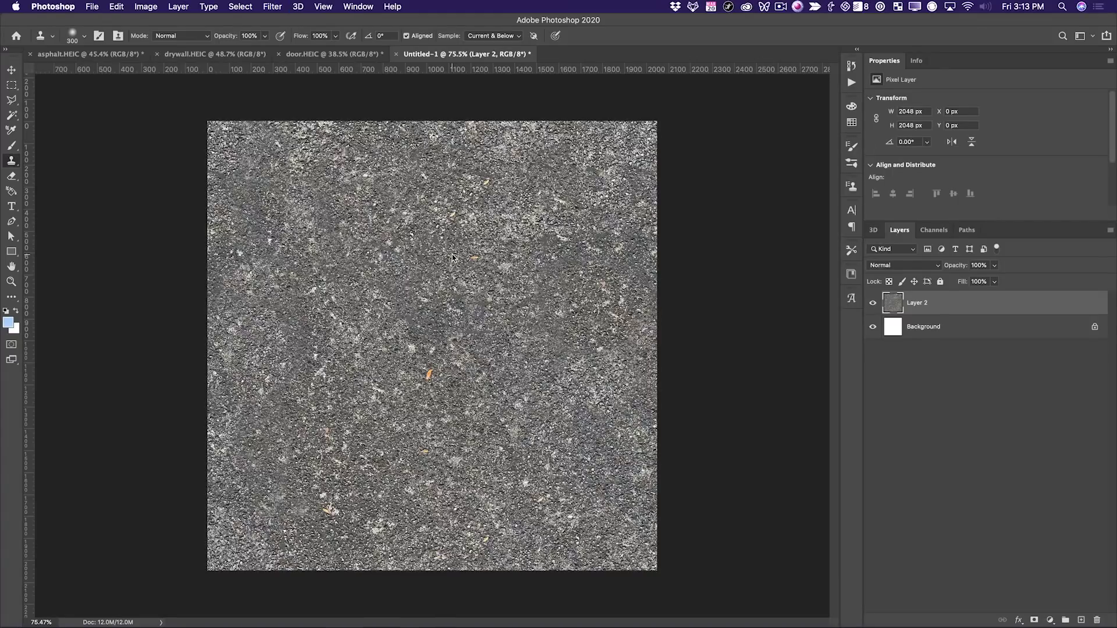
Run the Offset filter two more times on the asphalt layer to inspect the finished tiling.
{"action": "key", "text": "ctrl+super+f"}
{"action": "key", "text": "ctrl+super+f"}
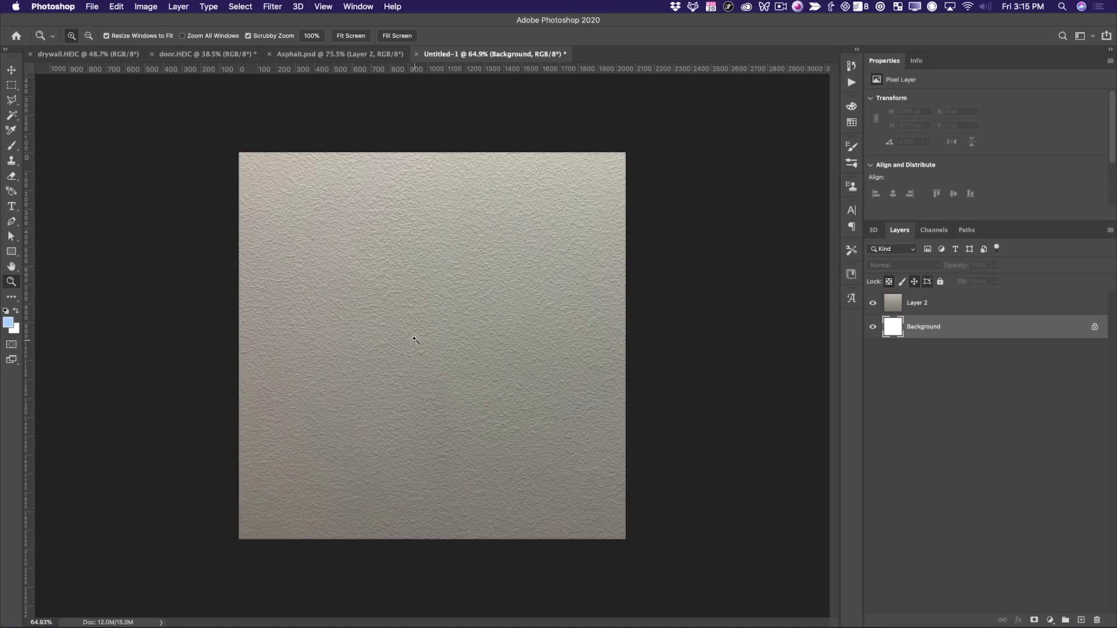
Select Layer 2 of the drywall texture and reapply the Offset filter to reveal its seams.
{"action": "scroll", "coordinate": [429, 331], "scroll_direction": "up", "scroll_amount": 2}
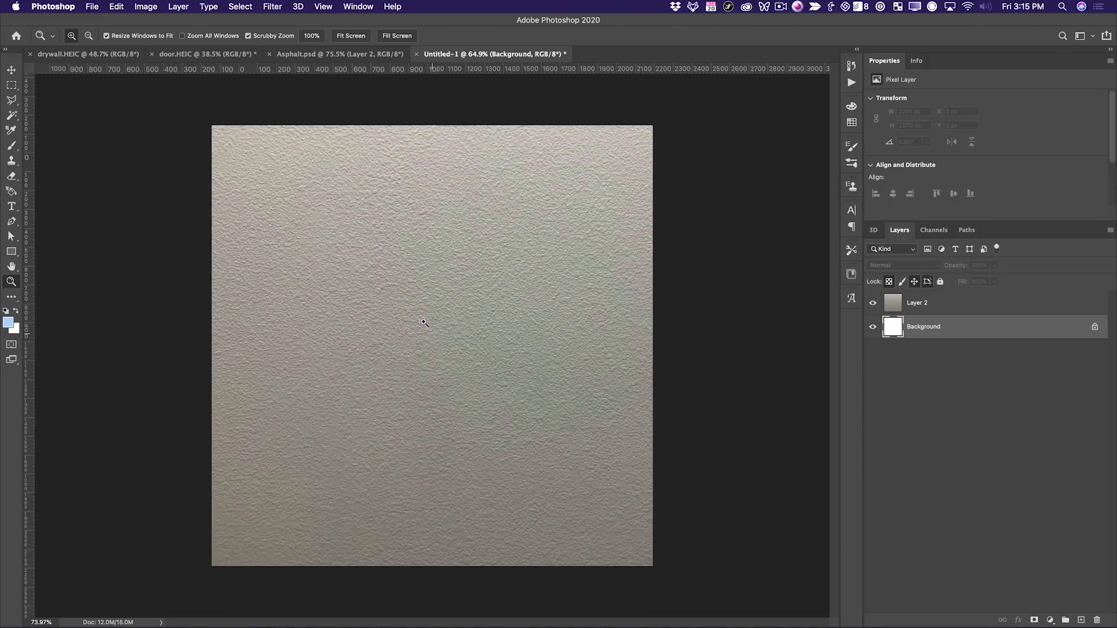
{"action": "scroll", "coordinate": [424, 322], "scroll_direction": "up", "scroll_amount": 2}
{"action": "scroll", "coordinate": [474, 314], "scroll_direction": "down", "scroll_amount": 2}
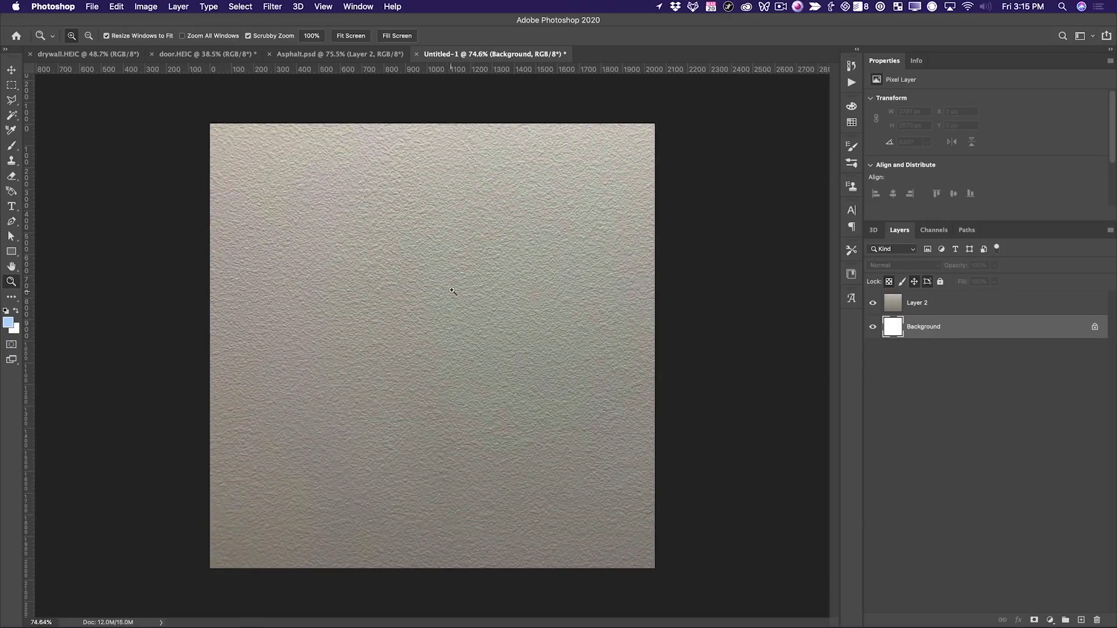
{"action": "key", "text": "alt+bracketright"}
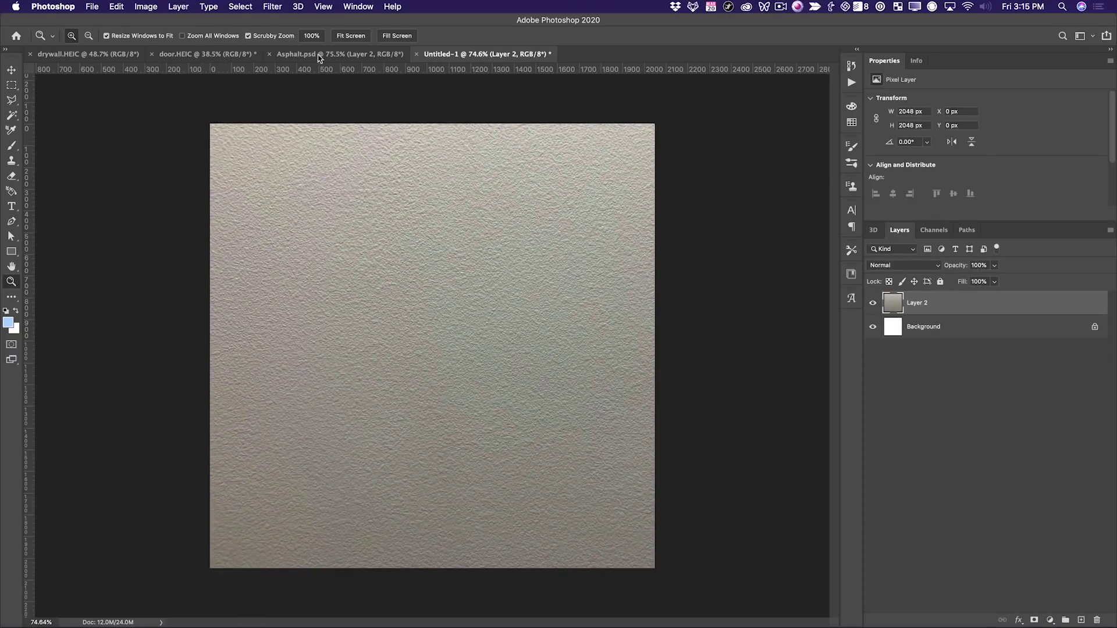
{"action": "left_click", "coordinate": [272, 6]}
{"action": "left_click", "coordinate": [324, 18]}
Duplicate the drywall layer, then rename the lower one Original and hide it.
{"action": "key", "text": "v"}
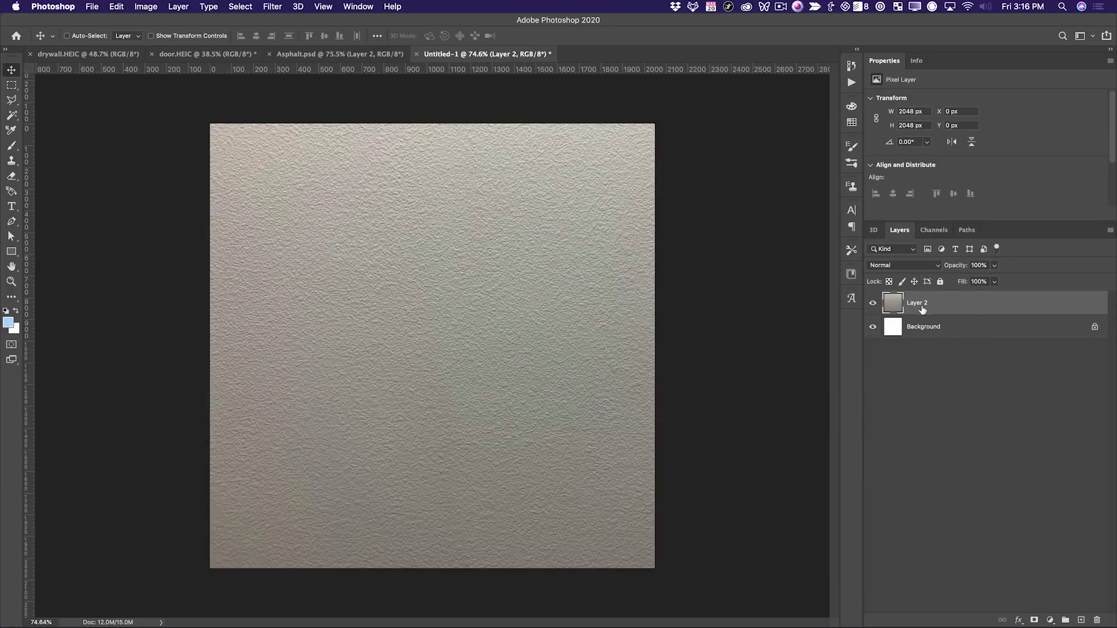
{"action": "key", "text": "super+j"}
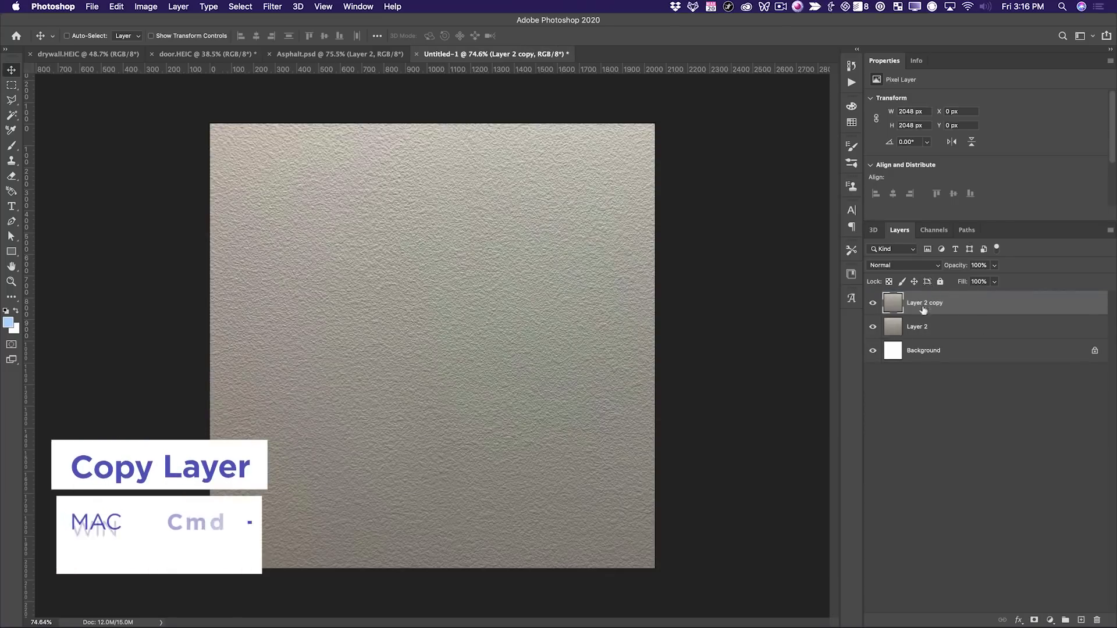
{"action": "left_click", "coordinate": [953, 329]}
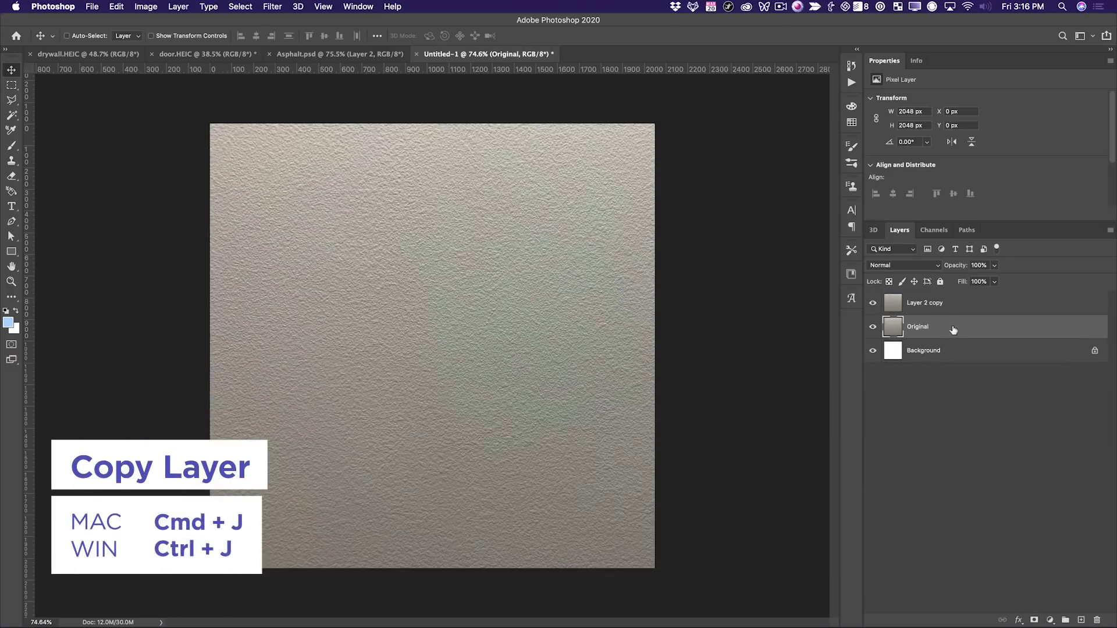
{"action": "left_click", "coordinate": [872, 328]}
Rename the duplicated drywall layer as Color.
{"action": "left_click", "coordinate": [924, 303]}
{"action": "double_click", "coordinate": [930, 303]}
{"action": "type", "text": "Color"}
{"action": "key", "text": "Return"}
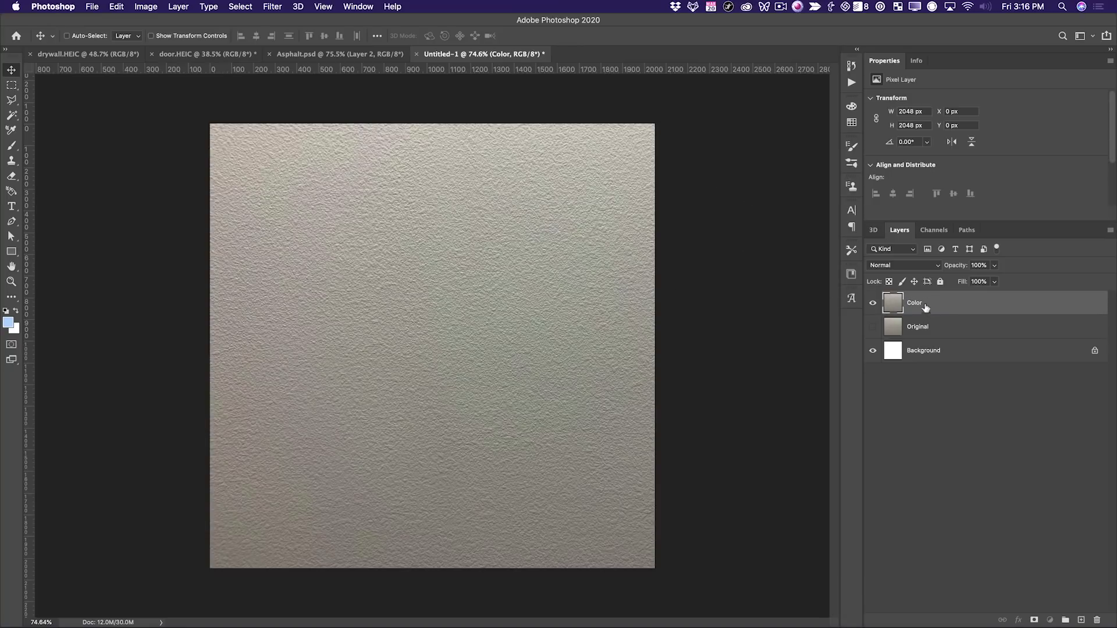
Duplicate the Color layer, name the copy Detail and hide it.
{"action": "key", "text": "super+j"}
{"action": "double_click", "coordinate": [922, 303]}
{"action": "type", "text": "Det"}
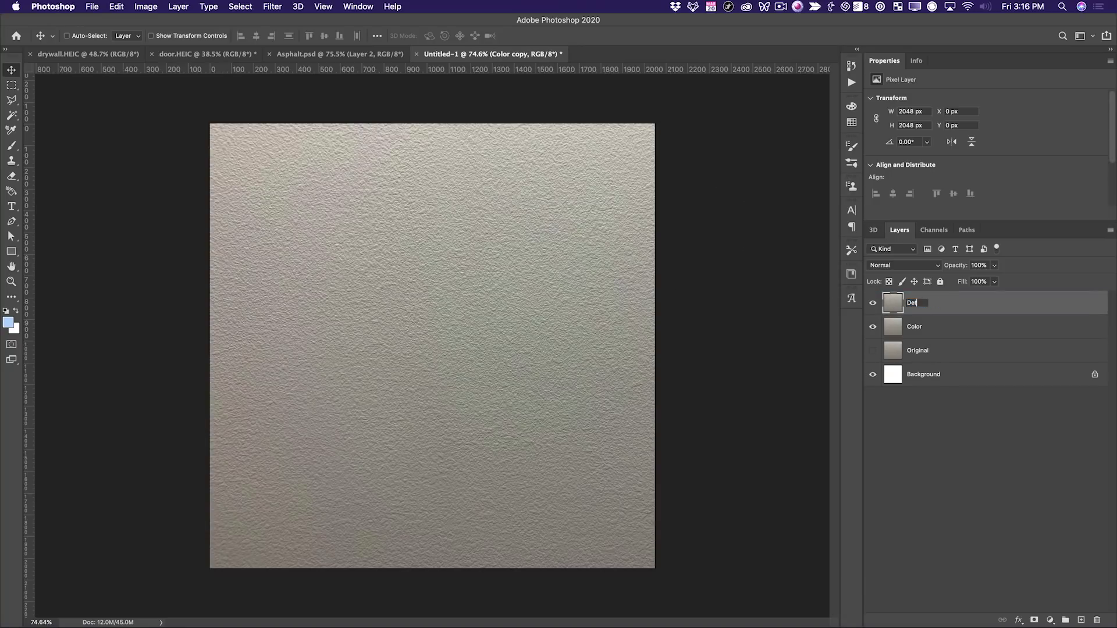
{"action": "type", "text": "ail"}
{"action": "key", "text": "Return"}
{"action": "left_click", "coordinate": [873, 303]}
Fill the Color layer with its mean colour using the Average blur filter, and show the Detail layer again.
{"action": "left_click", "coordinate": [955, 327]}
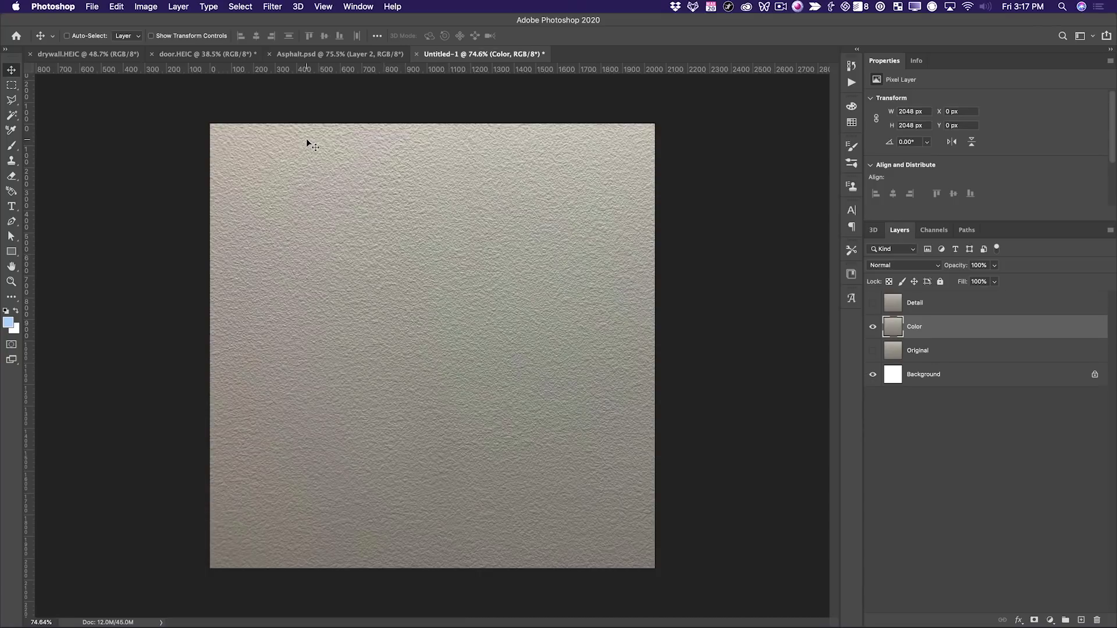
{"action": "left_click", "coordinate": [273, 7]}
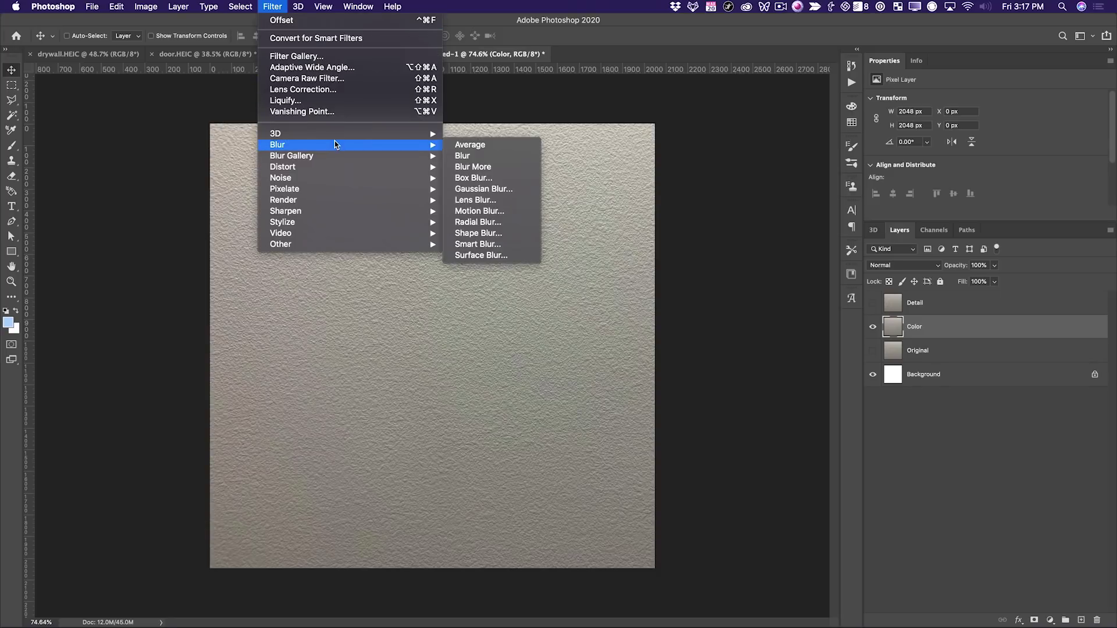
{"action": "mouse_move", "coordinate": [407, 144]}
{"action": "left_click", "coordinate": [498, 145]}
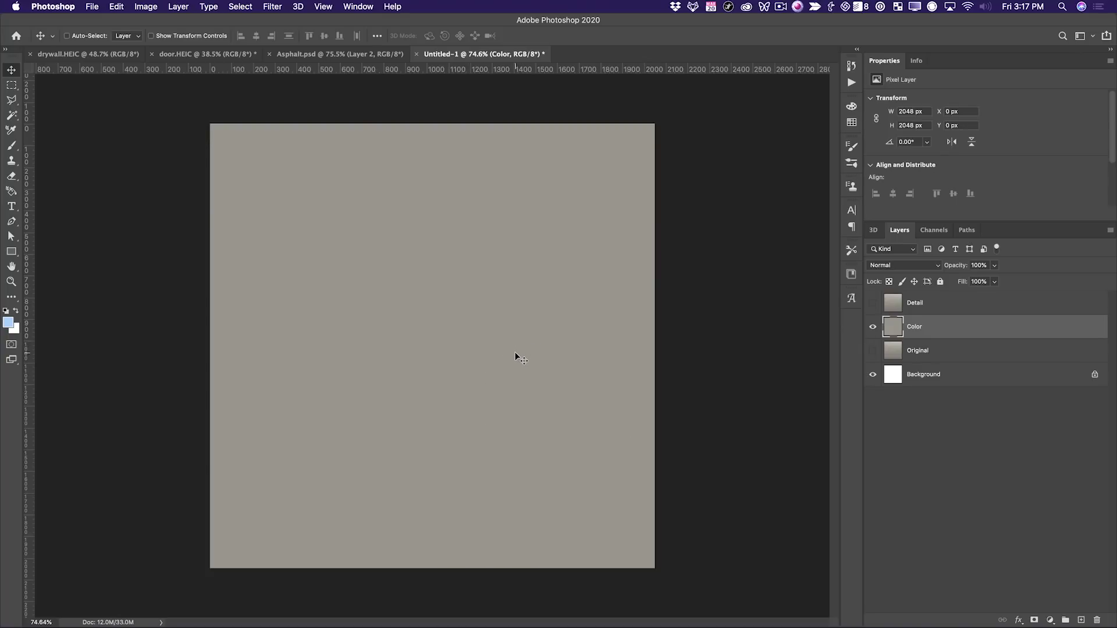
{"action": "left_click", "coordinate": [873, 302]}
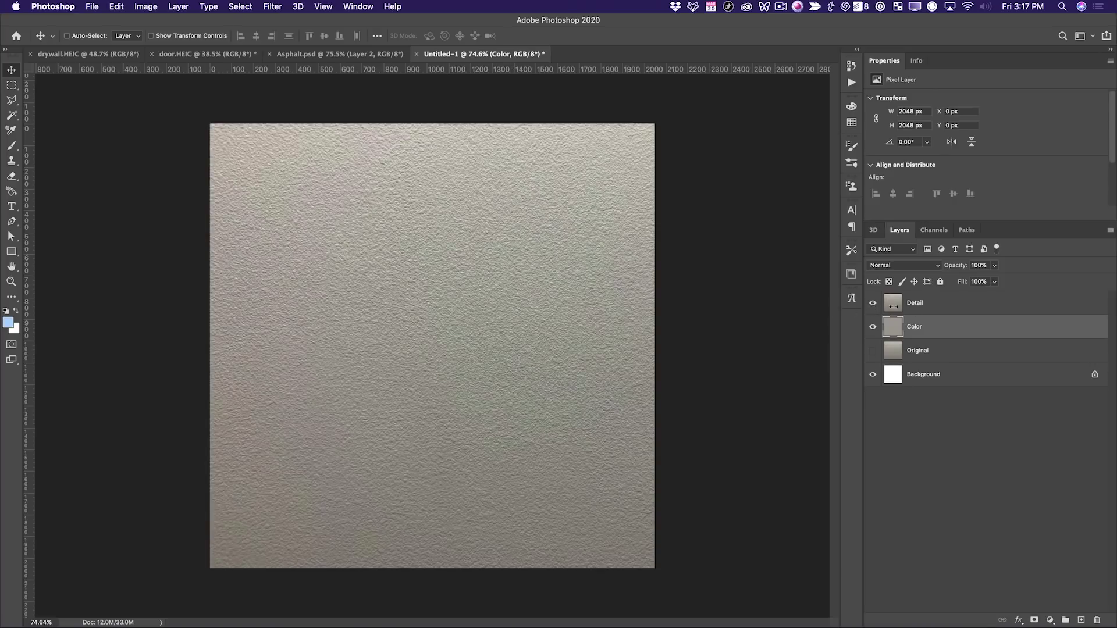
{"action": "left_click", "coordinate": [923, 307]}
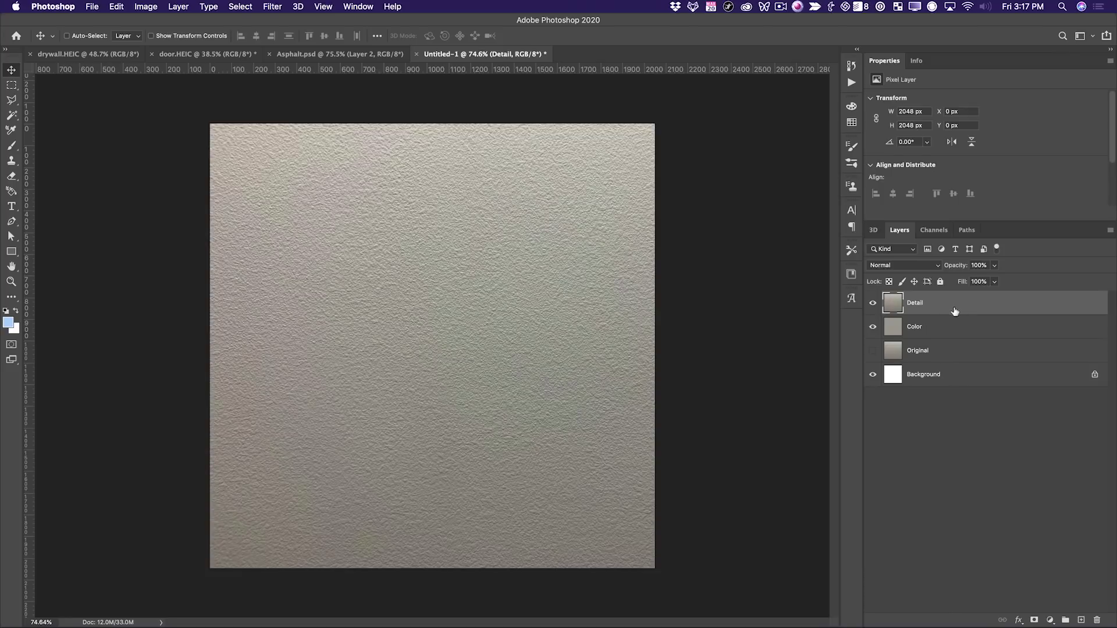
{"action": "left_click", "coordinate": [272, 7]}
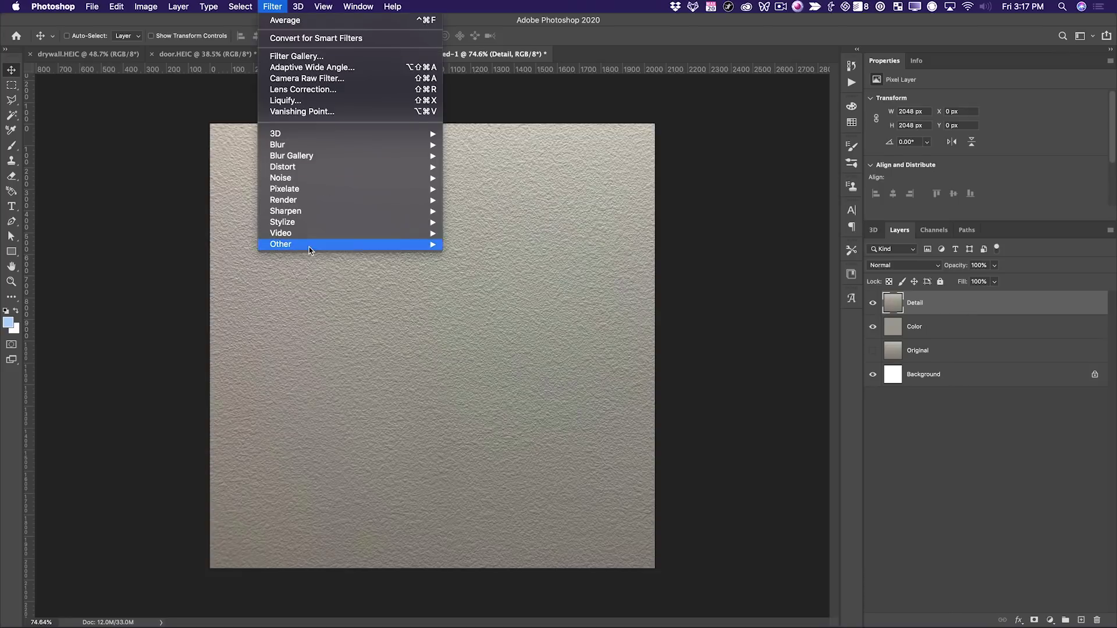
{"action": "mouse_move", "coordinate": [308, 245]}
{"action": "left_click", "coordinate": [491, 256]}
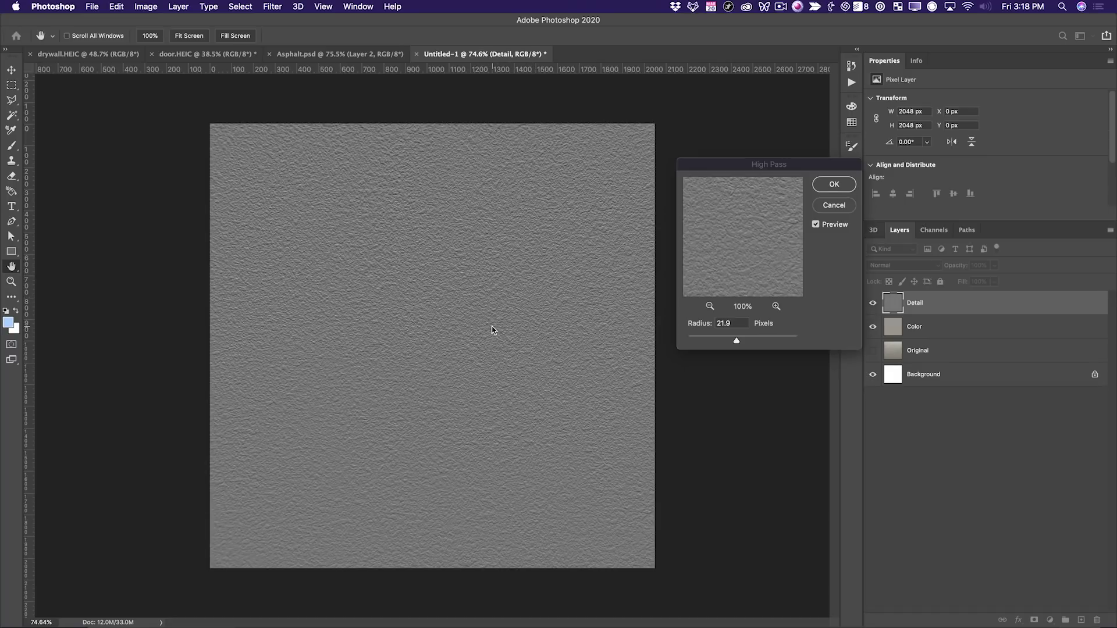
{"action": "left_click_drag", "start_coordinate": [737, 341], "coordinate": [706, 342]}
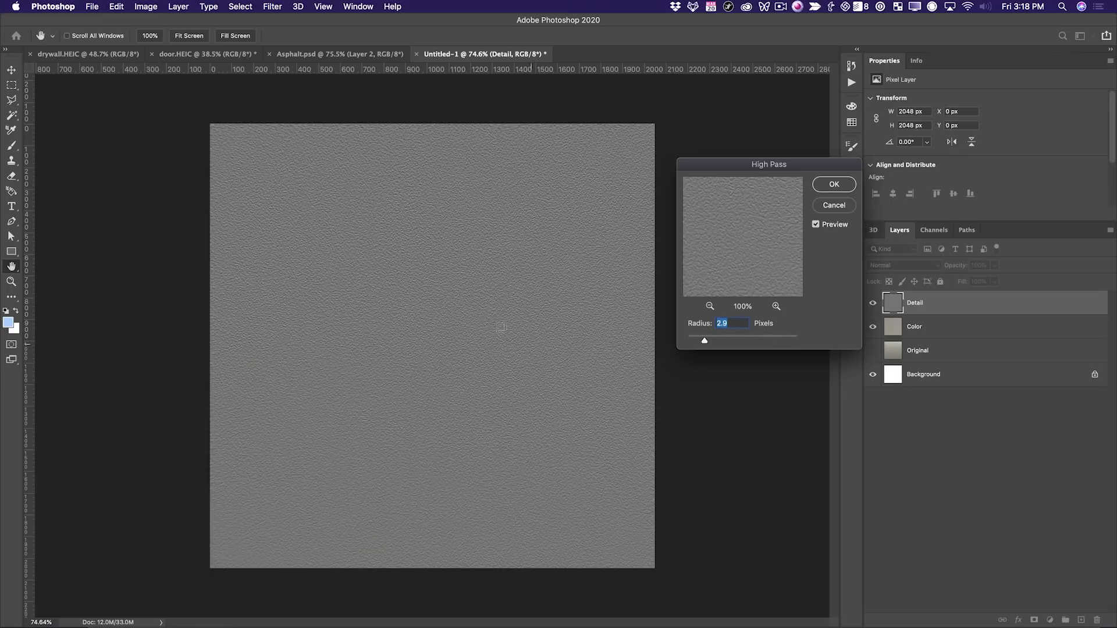
{"action": "left_click_drag", "start_coordinate": [705, 342], "coordinate": [740, 341]}
{"action": "left_click", "coordinate": [834, 205]}
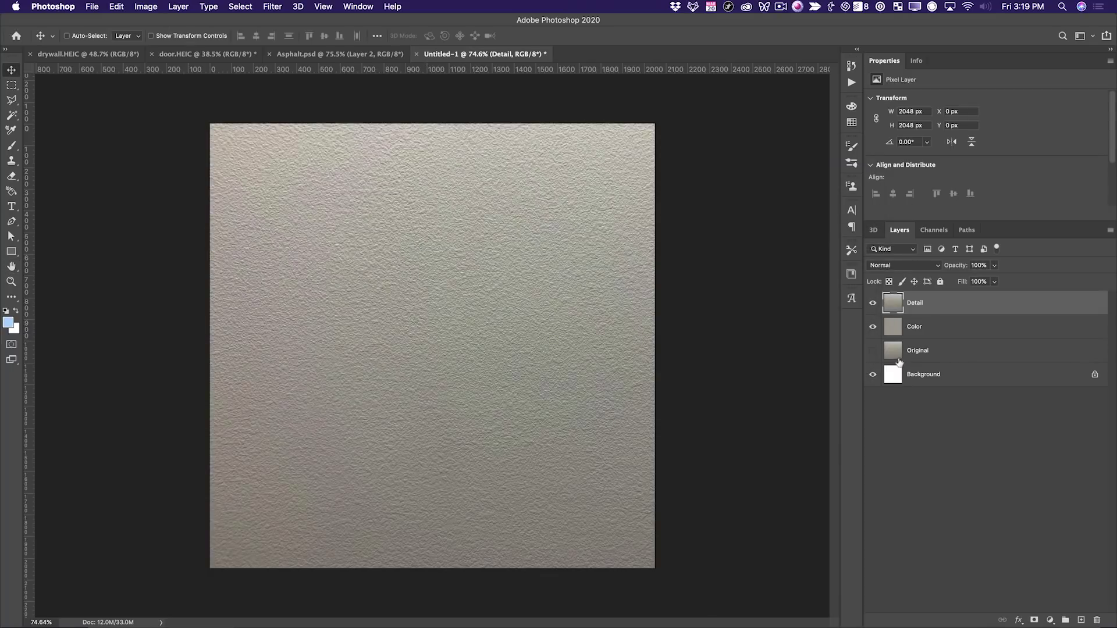
Show the Original layer and move it above the Detail layer to the top of the stack.
{"action": "left_click", "coordinate": [939, 355]}
{"action": "left_click", "coordinate": [872, 351]}
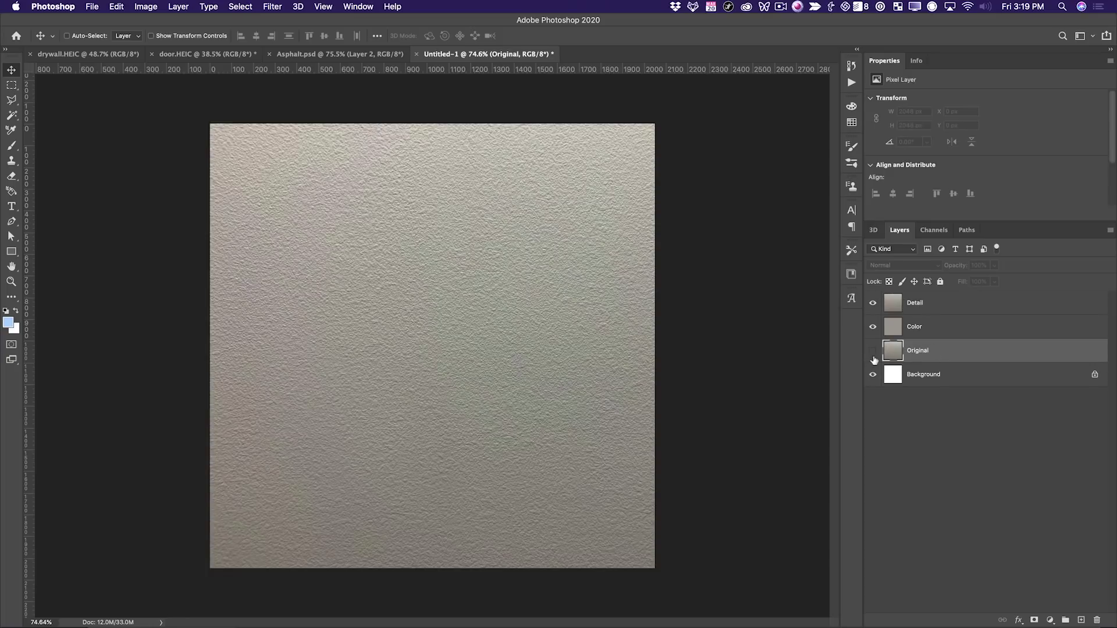
{"action": "left_click_drag", "start_coordinate": [938, 355], "coordinate": [942, 301]}
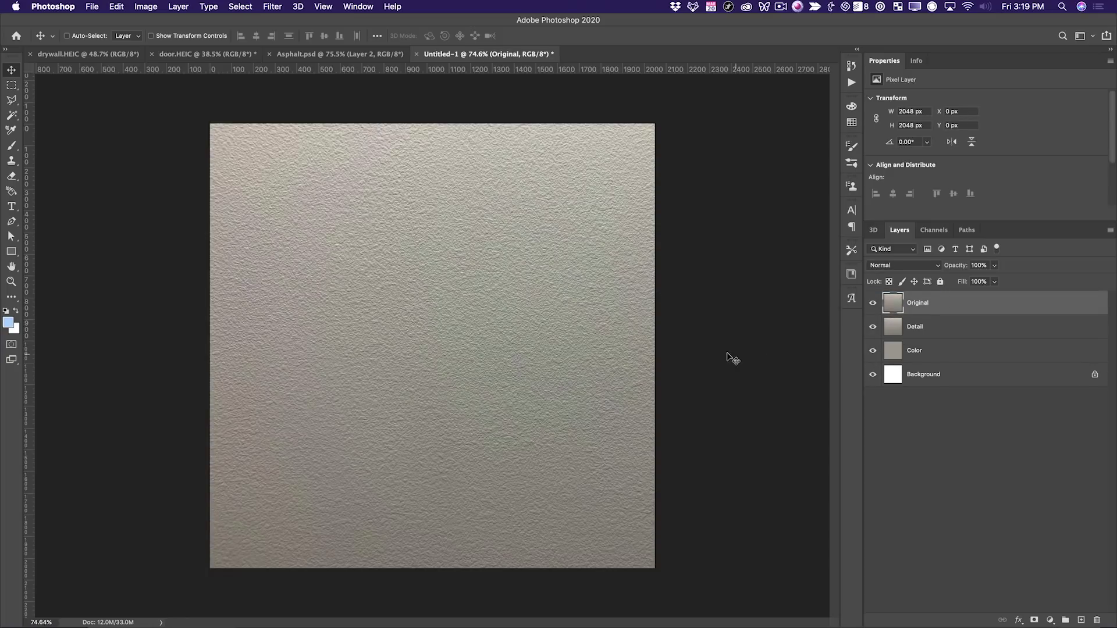
Mask the Original layer to a rectangular marquee selection near the middle of the canvas.
{"action": "key", "text": "m"}
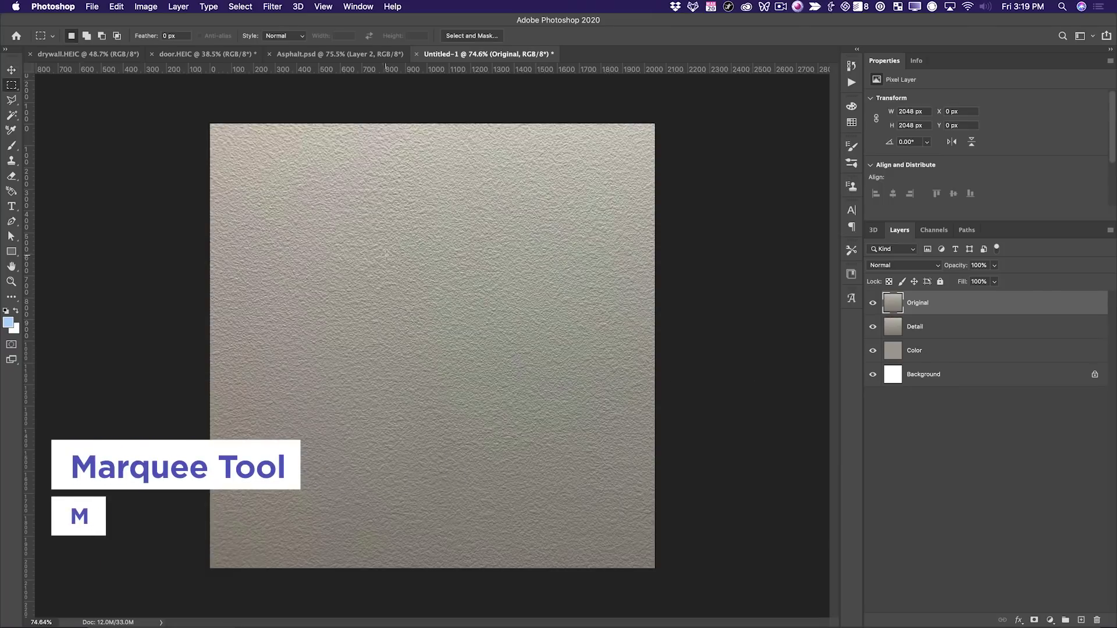
{"action": "left_click_drag", "start_coordinate": [388, 249], "coordinate": [533, 358]}
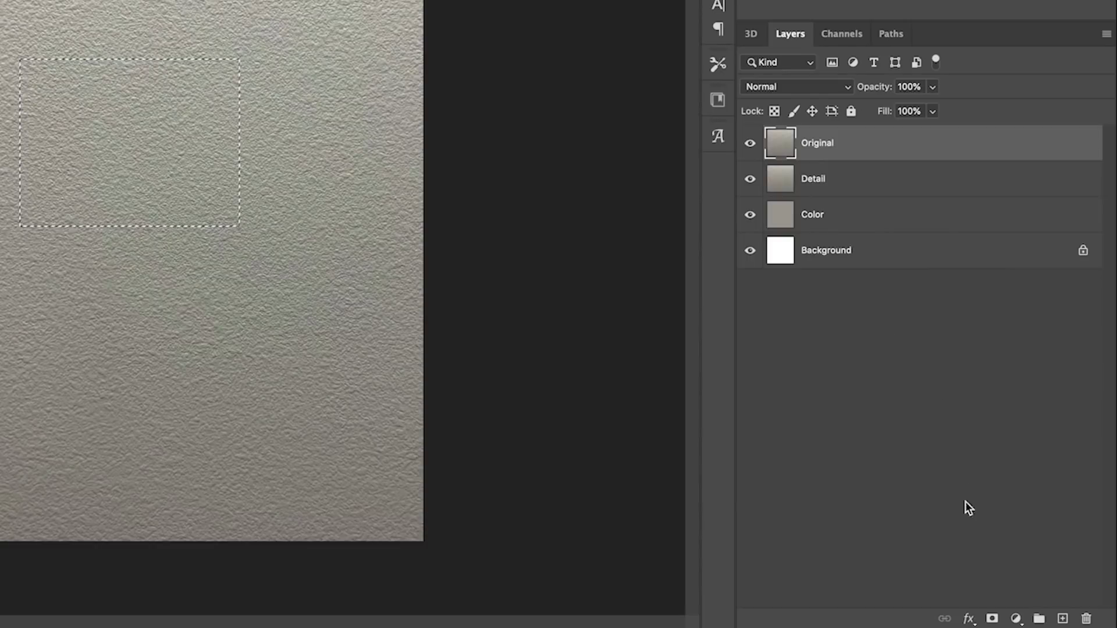
{"action": "left_click", "coordinate": [993, 619]}
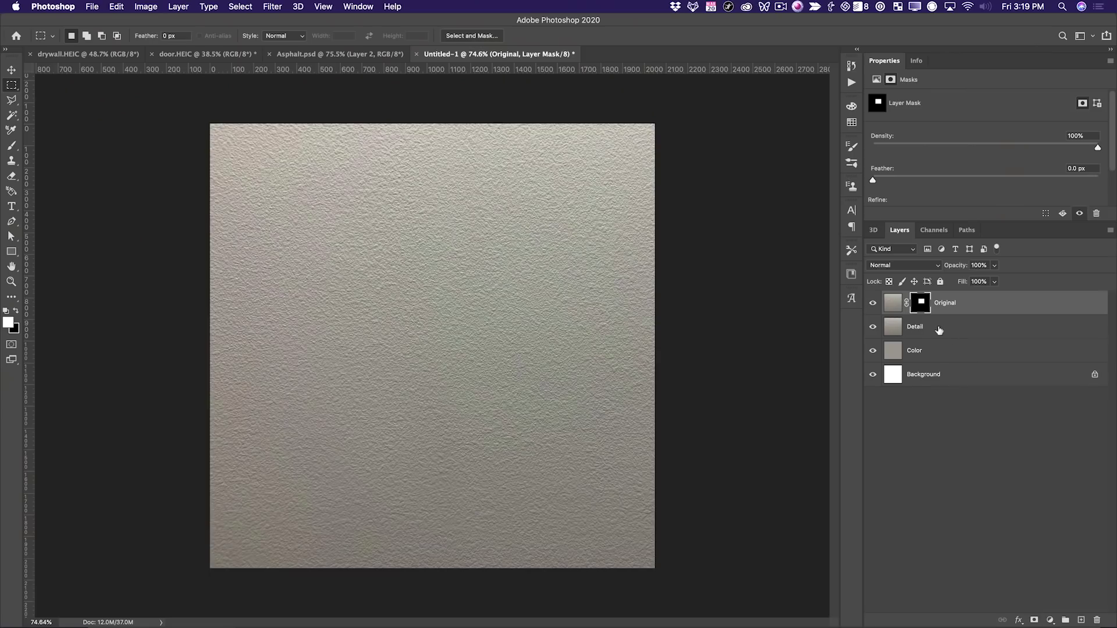
Apply a High Pass filter with a radius of 188.3 pixels to the Detail layer.
{"action": "left_click", "coordinate": [942, 330]}
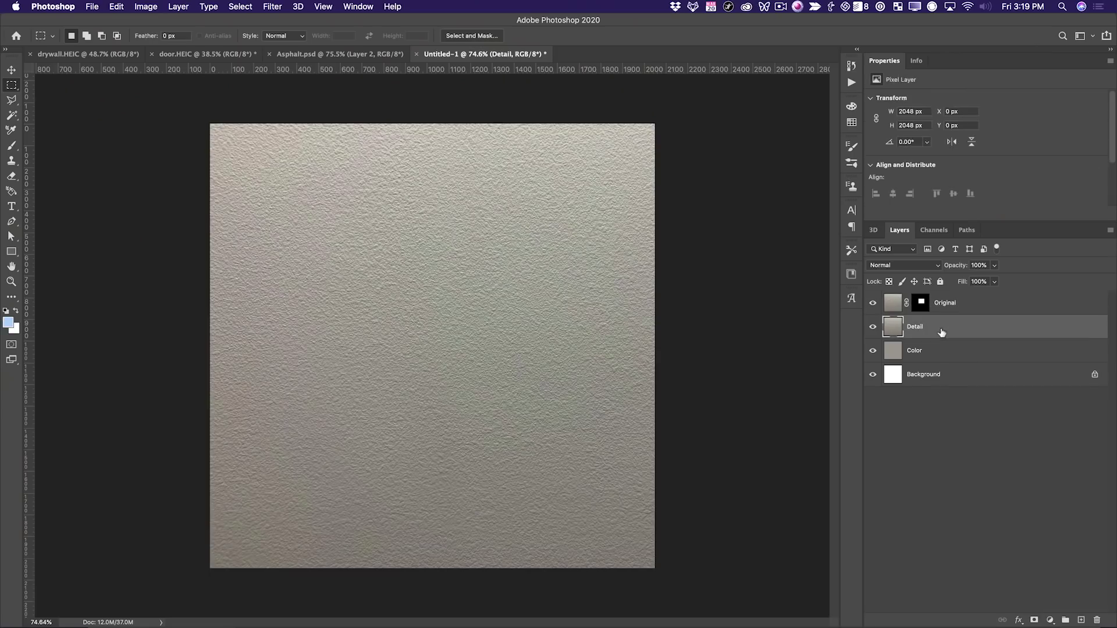
{"action": "left_click", "coordinate": [272, 7]}
{"action": "mouse_move", "coordinate": [401, 246]}
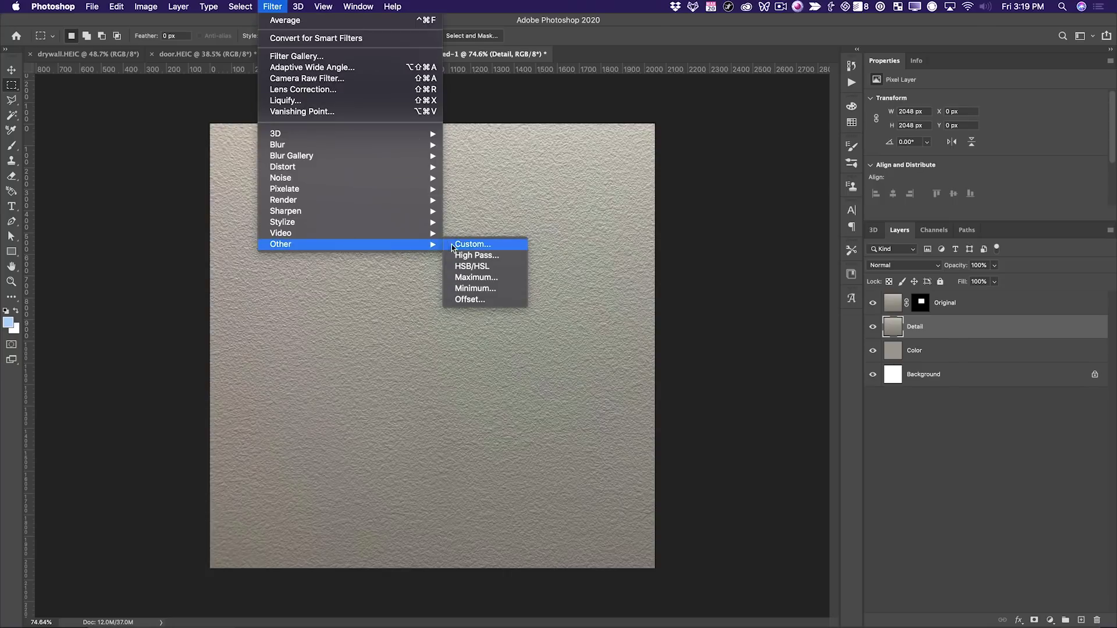
{"action": "left_click", "coordinate": [515, 258]}
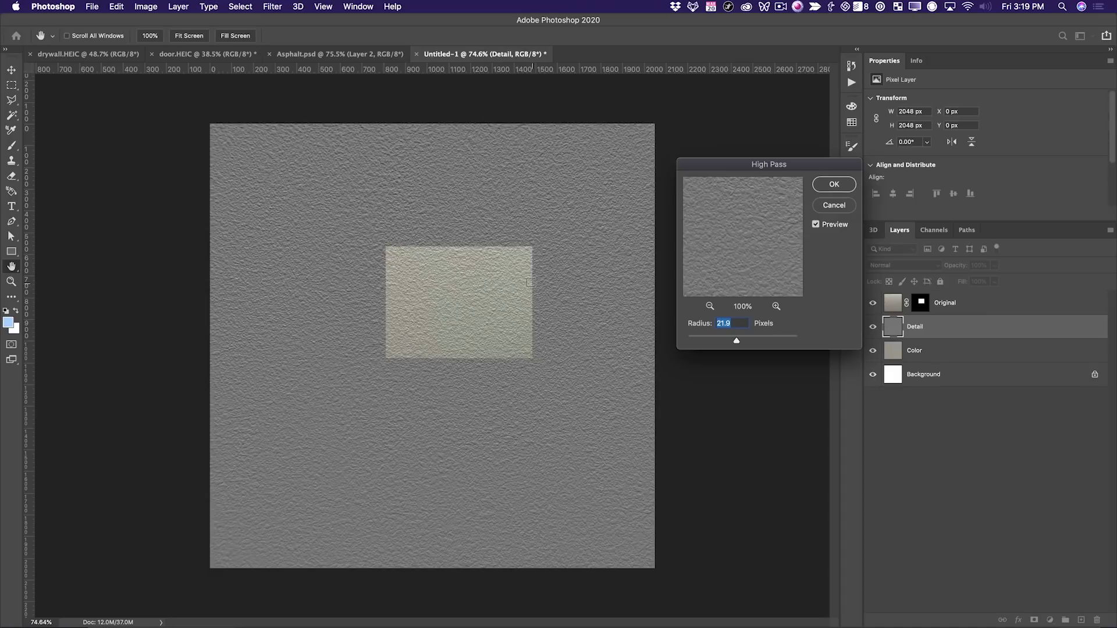
{"action": "left_click_drag", "start_coordinate": [714, 336], "coordinate": [805, 336]}
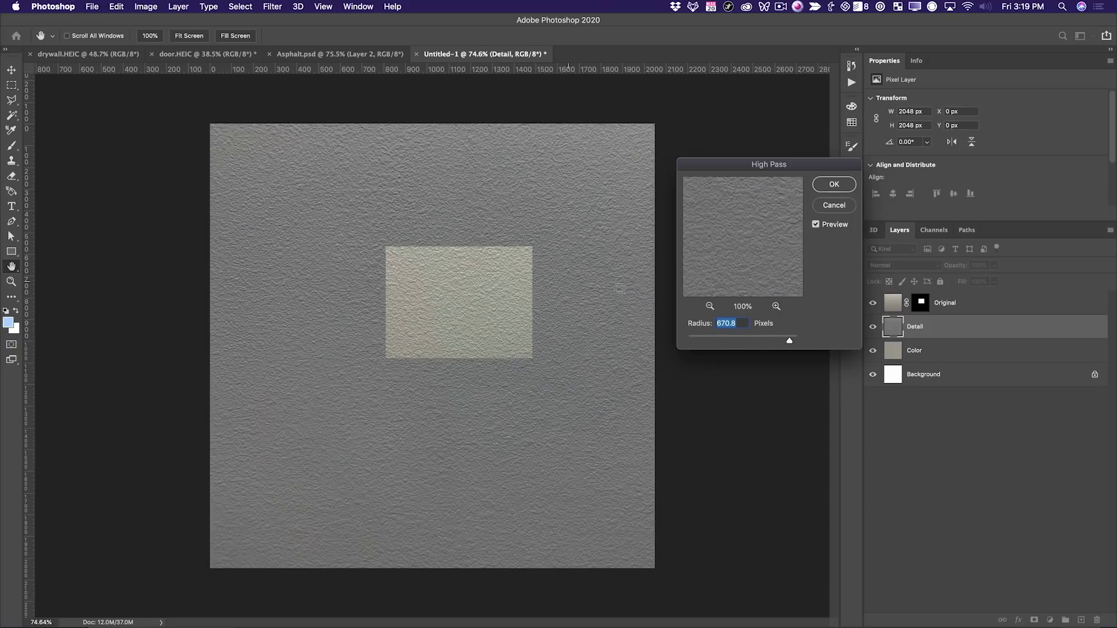
{"action": "left_click_drag", "start_coordinate": [790, 341], "coordinate": [776, 340]}
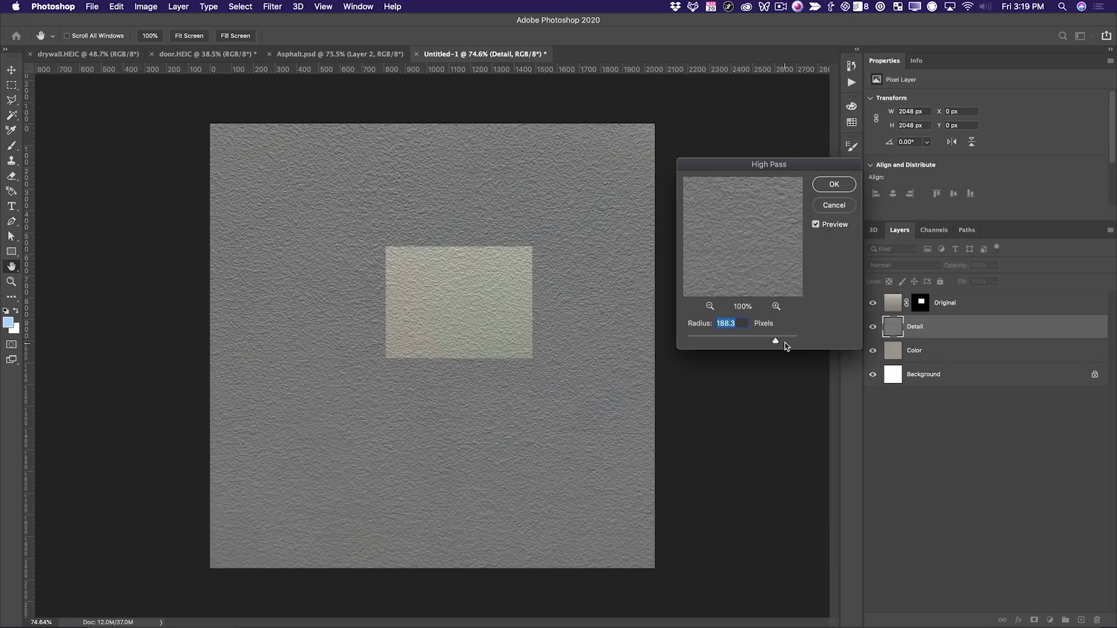
{"action": "left_click", "coordinate": [834, 183]}
Hide the Original layer and switch the Detail layer off and on to compare it with the Color layer.
{"action": "left_click", "coordinate": [873, 303]}
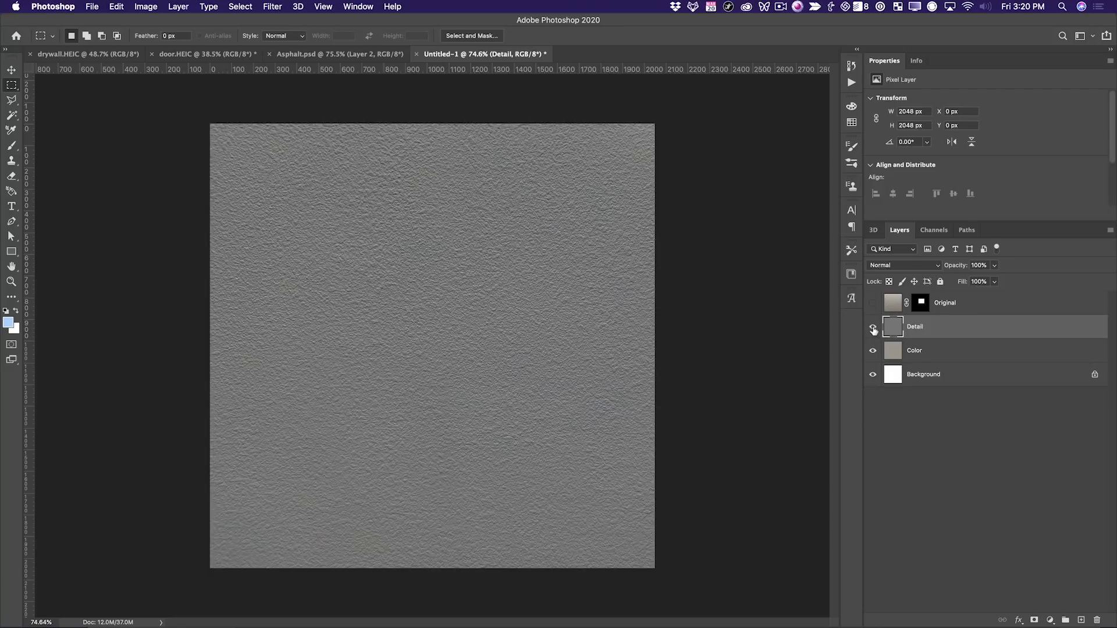
{"action": "left_click", "coordinate": [872, 328]}
{"action": "left_click", "coordinate": [924, 351]}
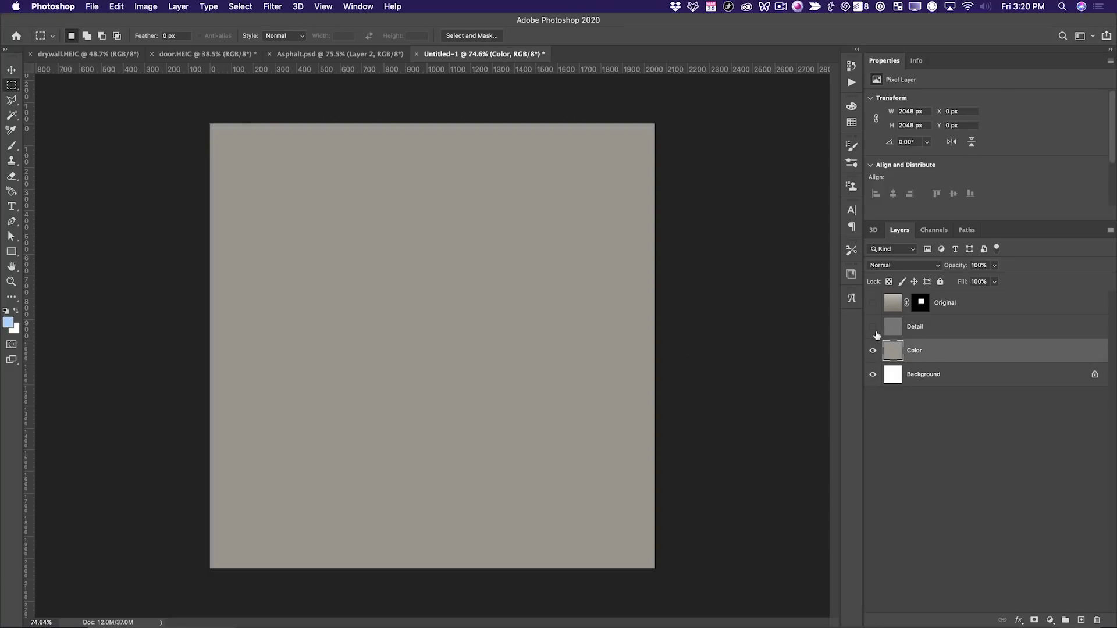
{"action": "left_click", "coordinate": [873, 326]}
{"action": "left_click", "coordinate": [925, 328]}
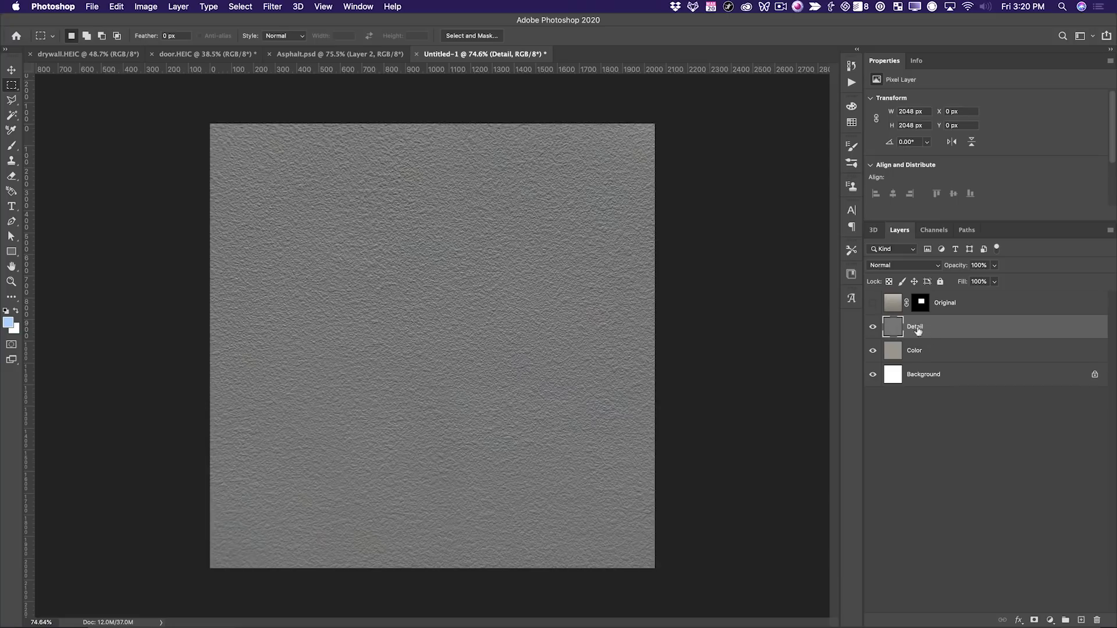
Compare the Linear Light and Hard Light blend modes on the Detail layer and leave it set to Linear Light.
{"action": "left_click", "coordinate": [936, 266]}
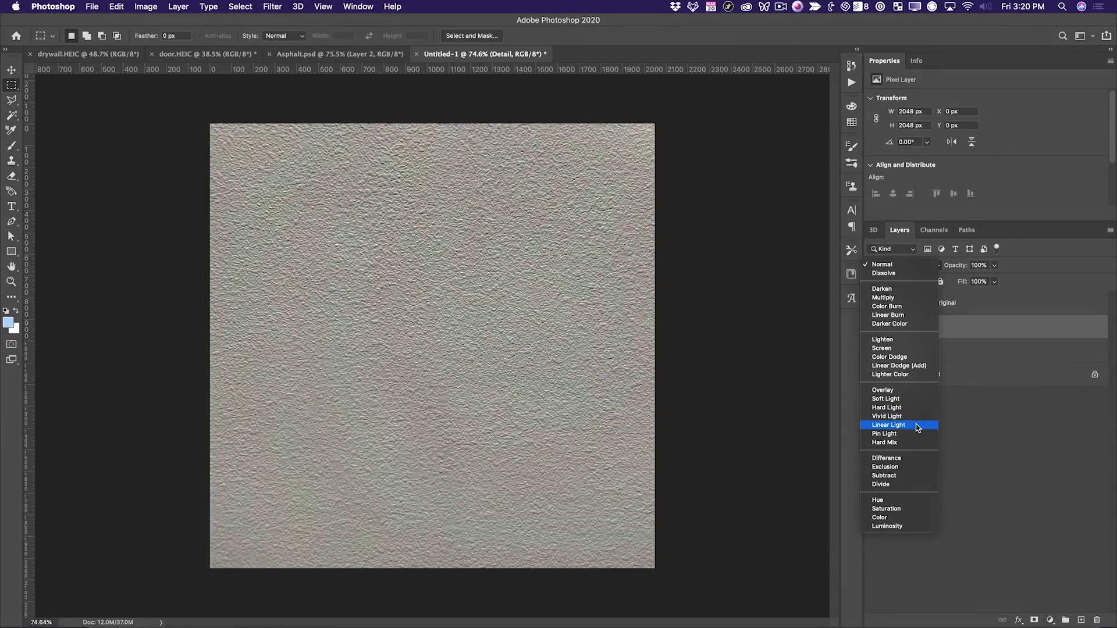
{"action": "left_click", "coordinate": [908, 426]}
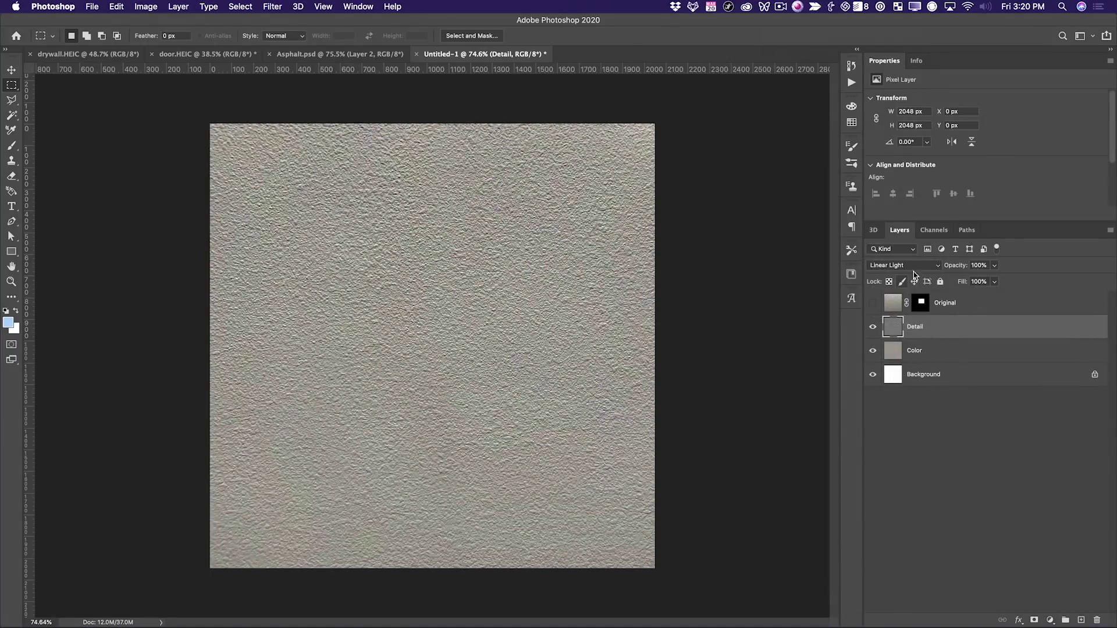
{"action": "left_click", "coordinate": [929, 266]}
{"action": "left_click", "coordinate": [919, 246]}
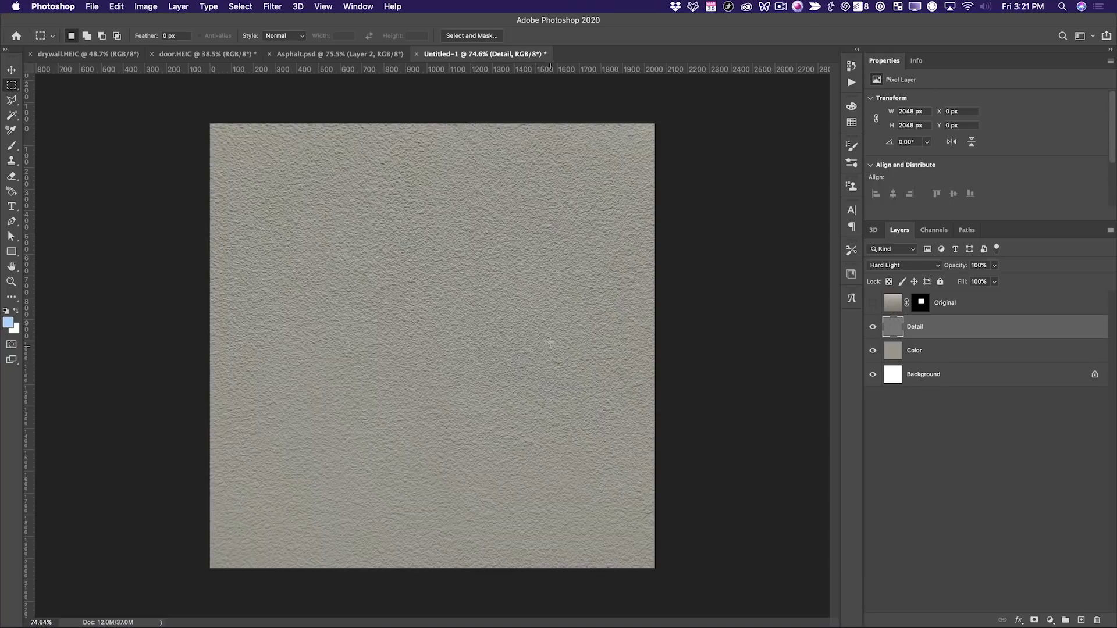
{"action": "left_click", "coordinate": [900, 268]}
{"action": "left_click", "coordinate": [905, 283]}
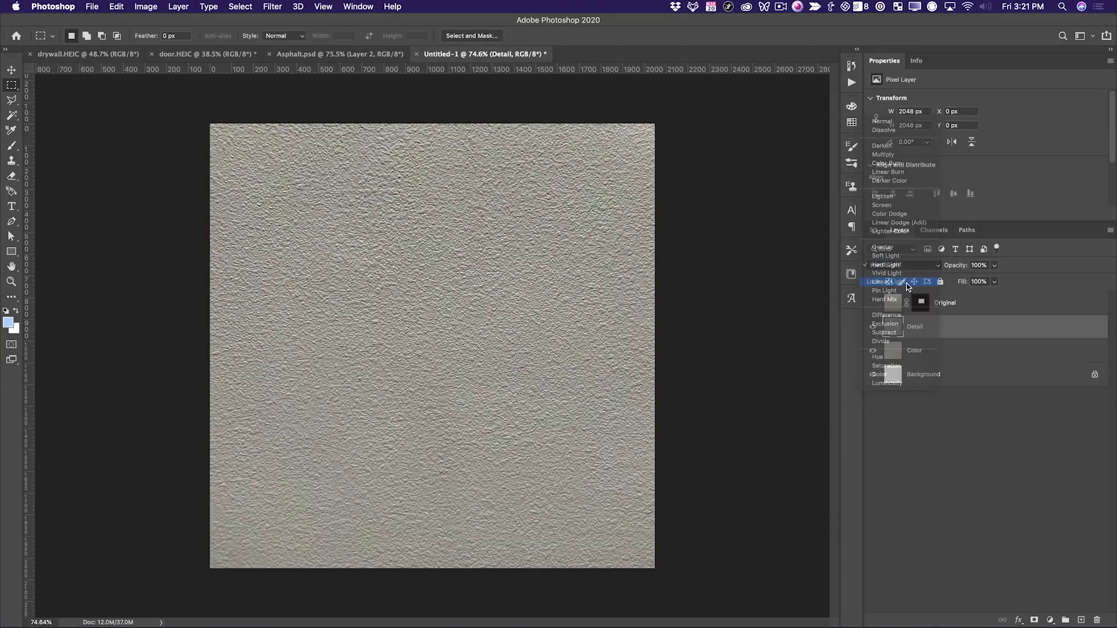
Show the masked Original layer over the Detail layer to compare its center patch with the surrounding texture.
{"action": "left_click", "coordinate": [930, 267]}
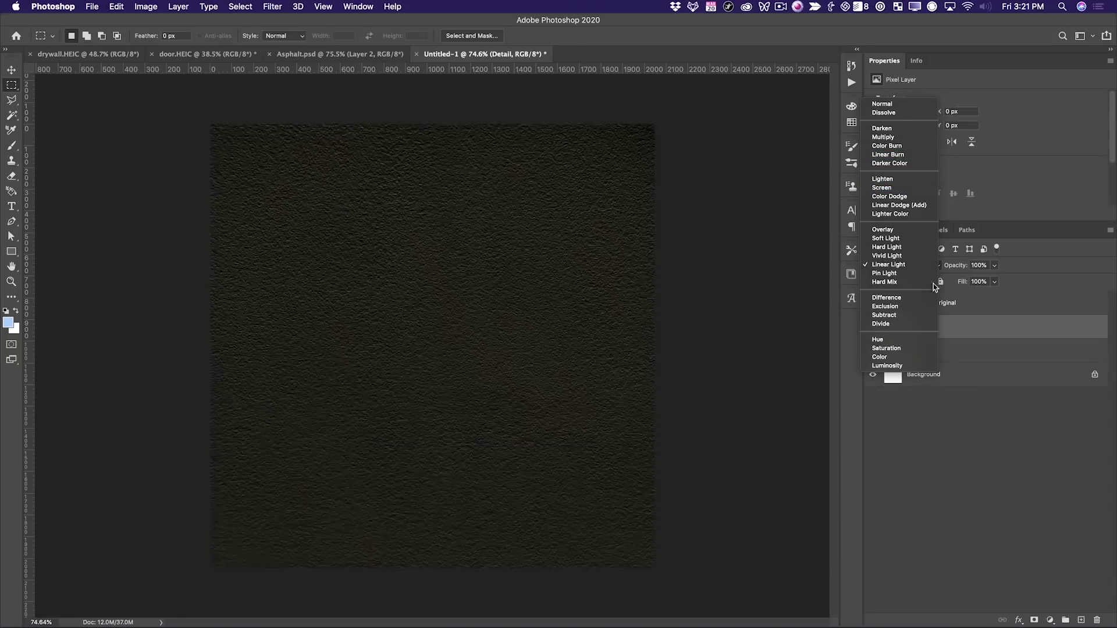
{"action": "left_click", "coordinate": [924, 265]}
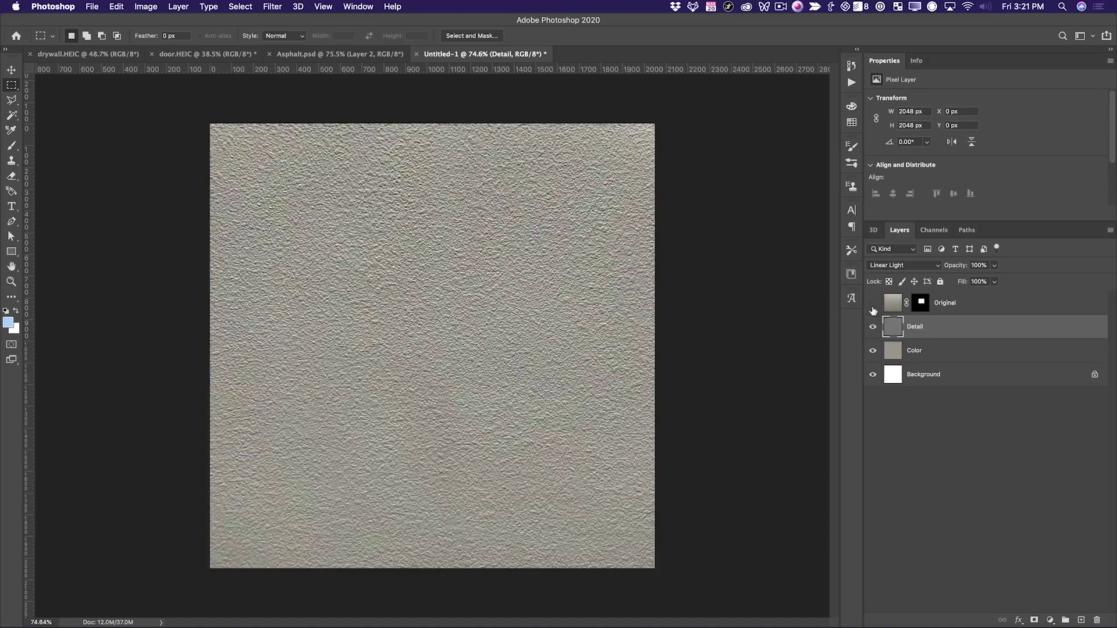
{"action": "left_click", "coordinate": [874, 305]}
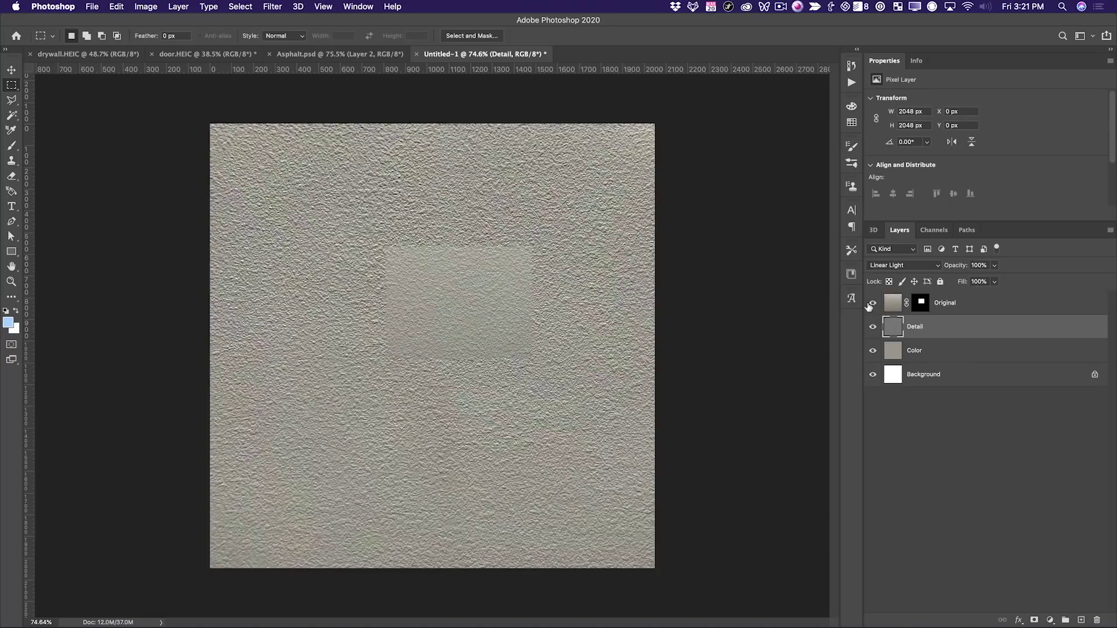
{"action": "key", "text": "z"}
{"action": "left_click_drag", "start_coordinate": [440, 301], "coordinate": [348, 263]}
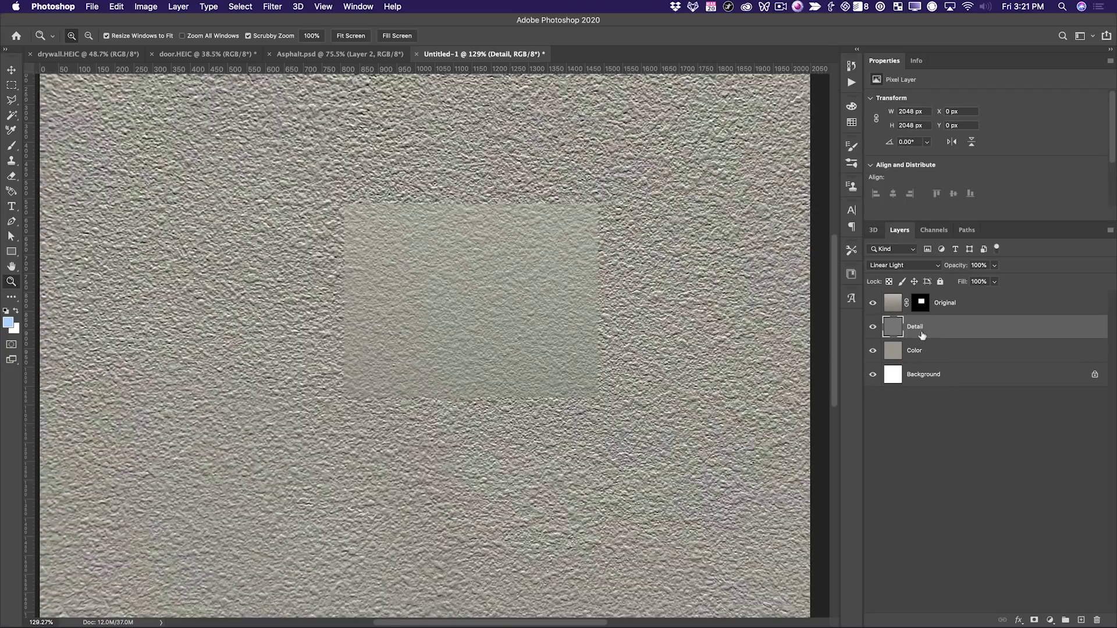
Compare the Detail layer in Hard Light against the Original patch and return its blend mode to Linear Light.
{"action": "left_click", "coordinate": [905, 266]}
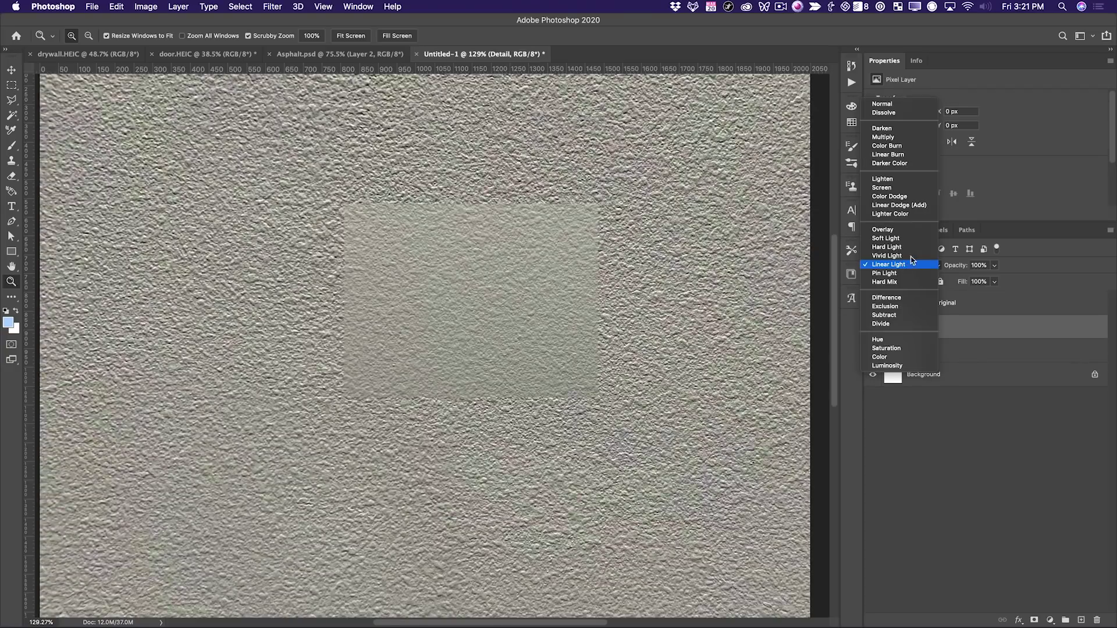
{"action": "left_click", "coordinate": [912, 248]}
{"action": "mouse_move", "coordinate": [562, 305]}
{"action": "left_mouse_down"}
{"action": "mouse_move", "coordinate": [512, 317]}
{"action": "mouse_move", "coordinate": [572, 316]}
{"action": "mouse_move", "coordinate": [554, 316]}
{"action": "left_mouse_up"}
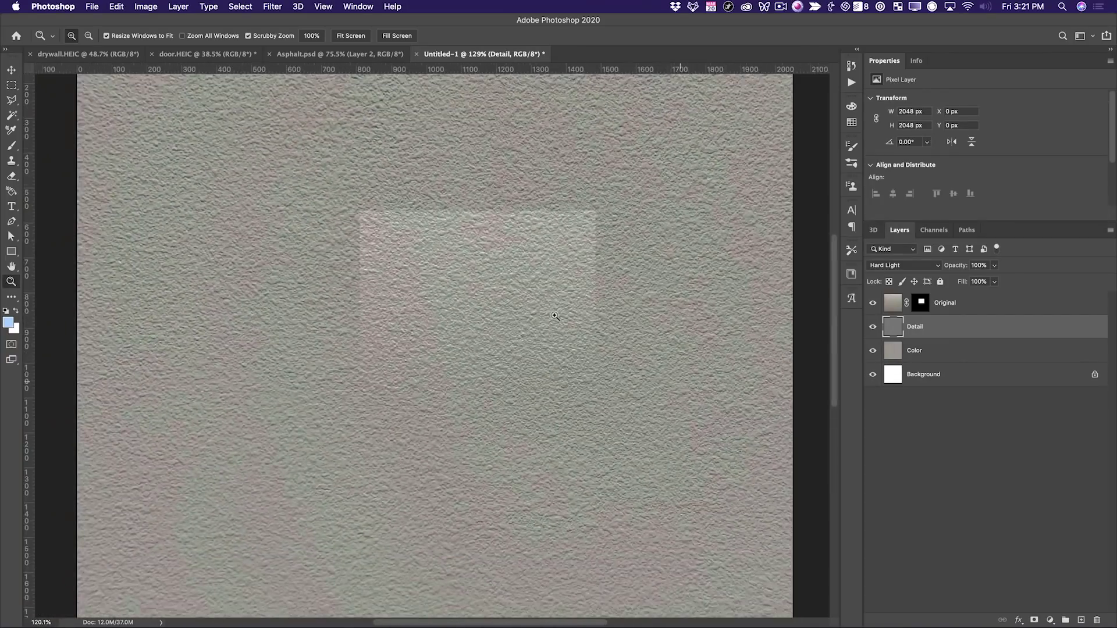
{"action": "left_click_drag", "start_coordinate": [461, 317], "coordinate": [503, 262]}
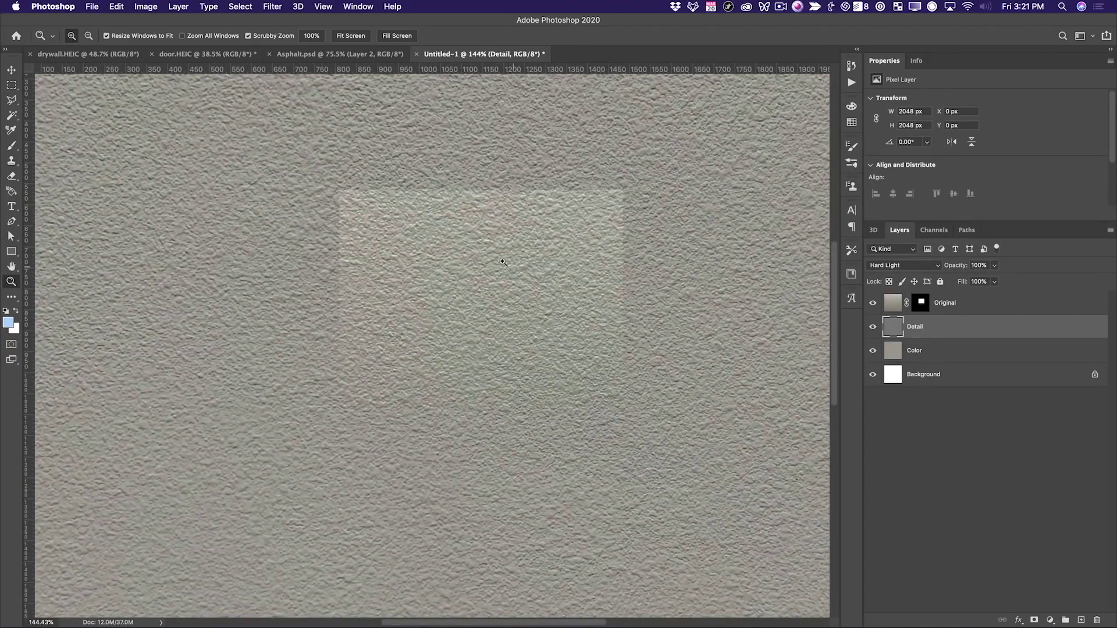
{"action": "left_click", "coordinate": [903, 266]}
{"action": "left_click", "coordinate": [906, 280]}
{"action": "key", "text": "v"}
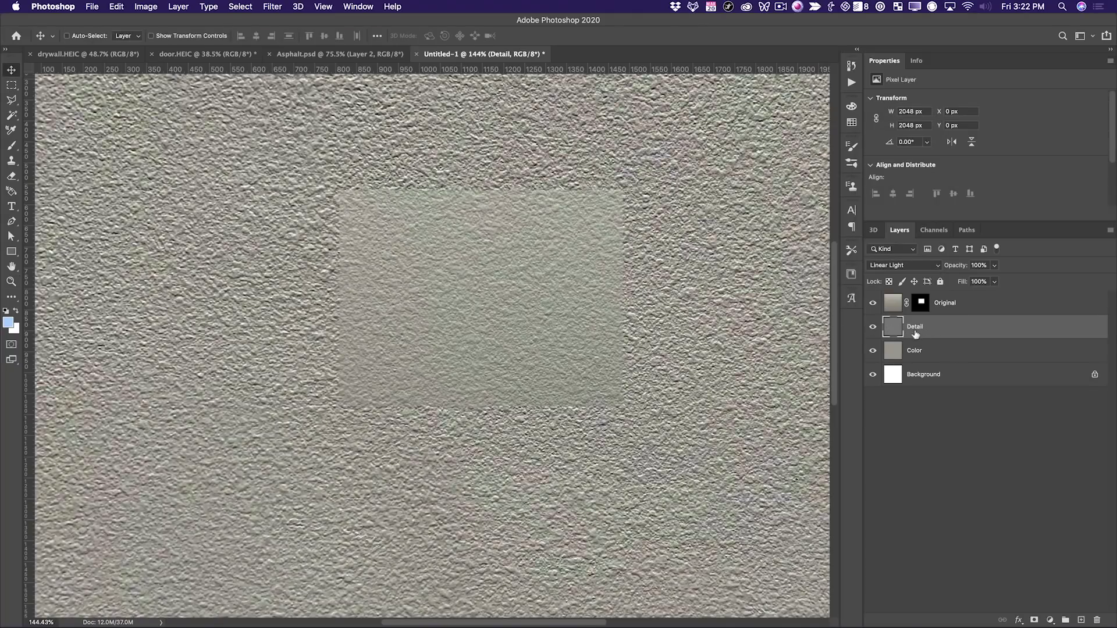
Try the Detail layer's opacity at 90% and 50% against the Original patch, leaving it at 50%.
{"action": "left_click", "coordinate": [995, 266]}
{"action": "left_click", "coordinate": [996, 267]}
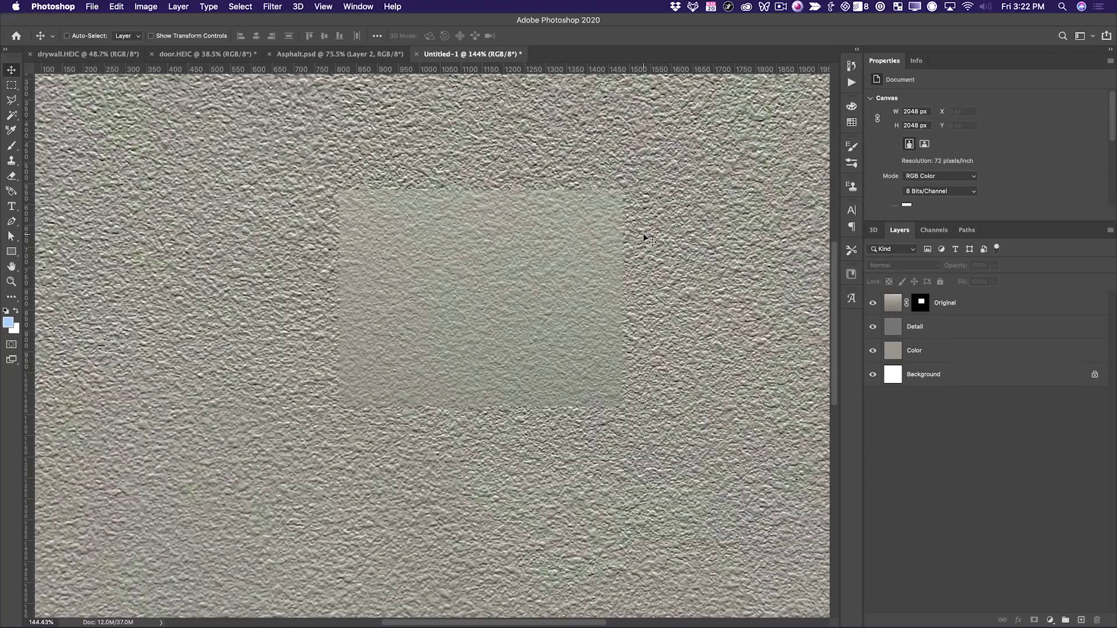
{"action": "left_click", "coordinate": [944, 332]}
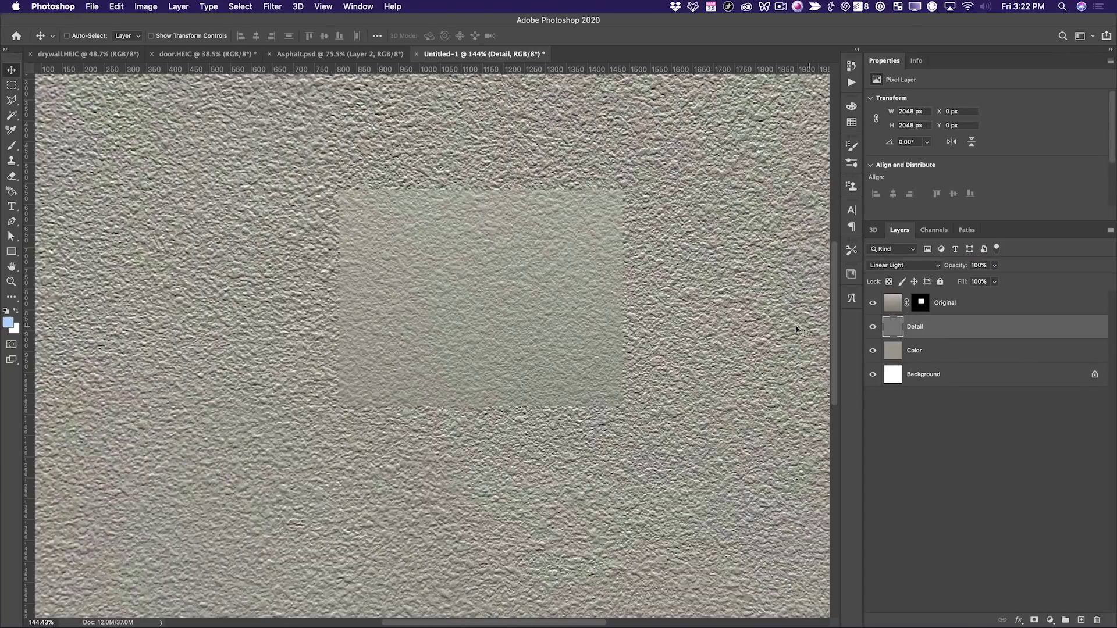
{"action": "key", "text": "5"}
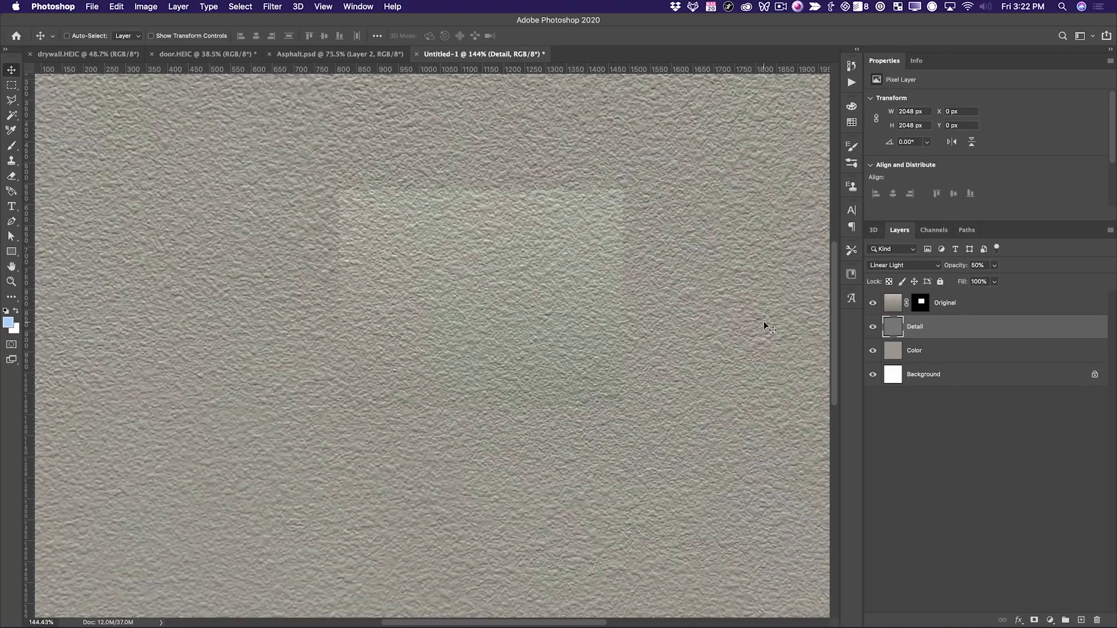
{"action": "key", "text": "1"}
{"action": "key", "text": "9"}
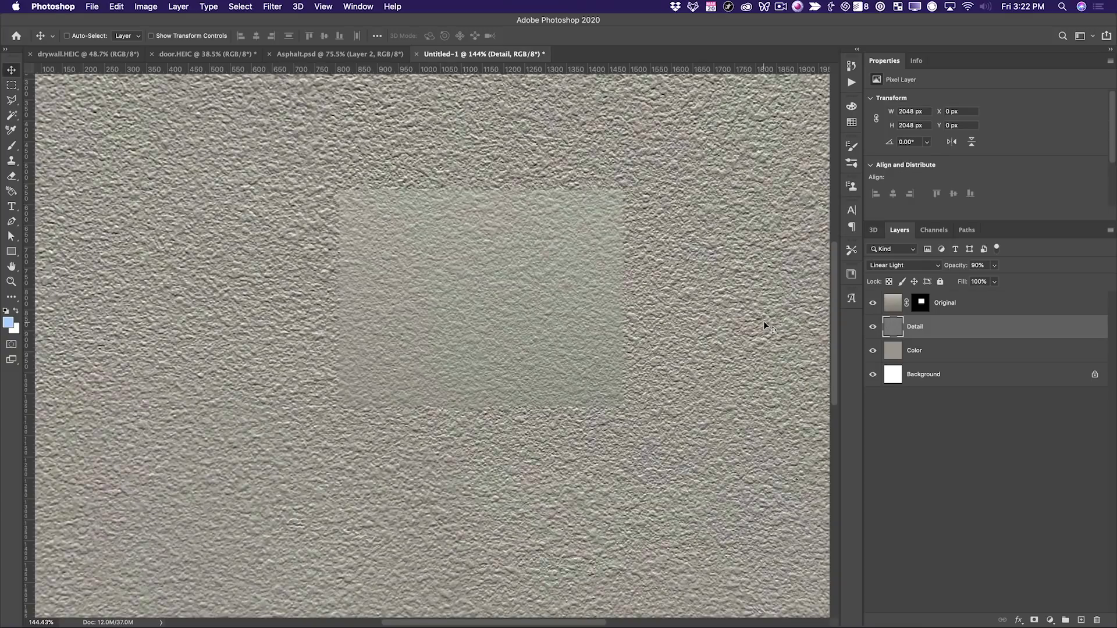
{"action": "key", "text": "5"}
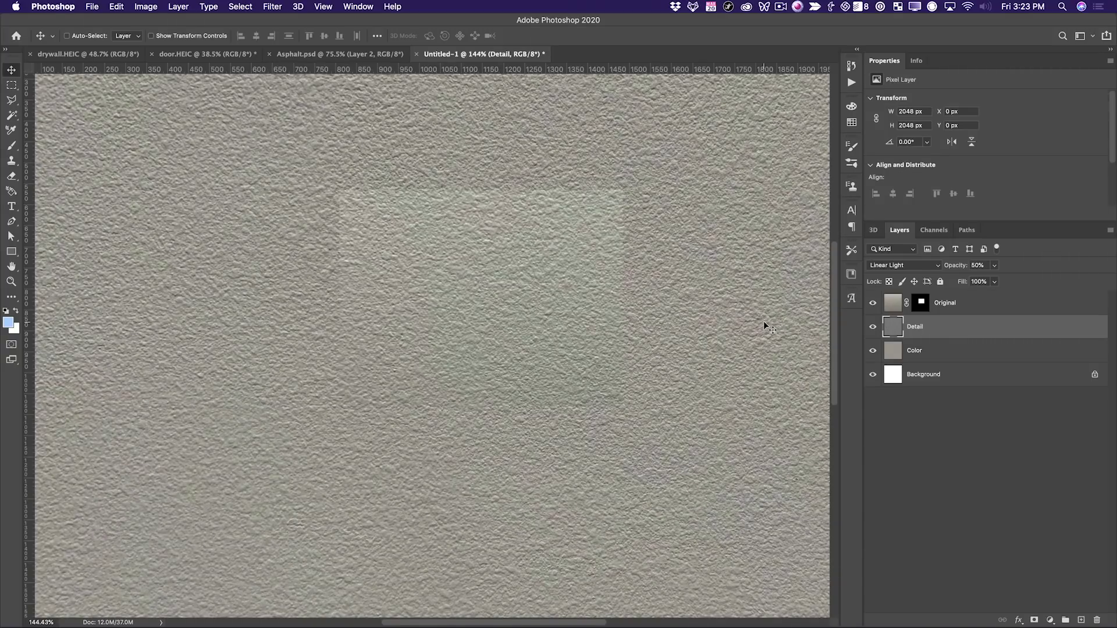
{"action": "key", "text": "1"}
{"action": "key", "text": "5"}
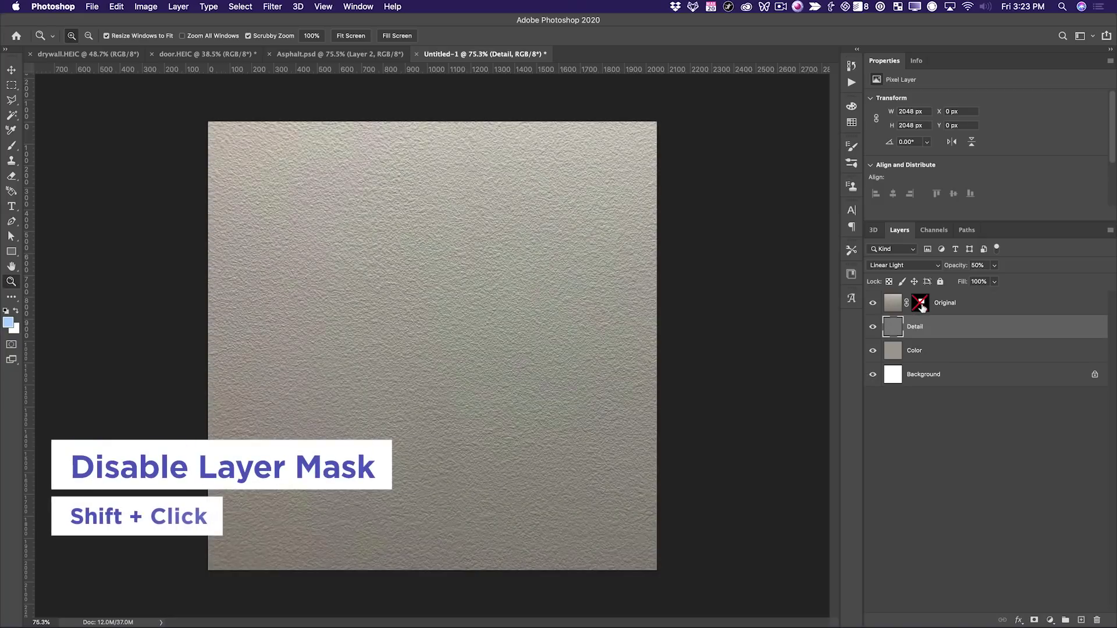
Toggle the unmasked Original layer off and on to compare it with the evened-out texture, leaving it hidden.
{"action": "left_click", "coordinate": [872, 304]}
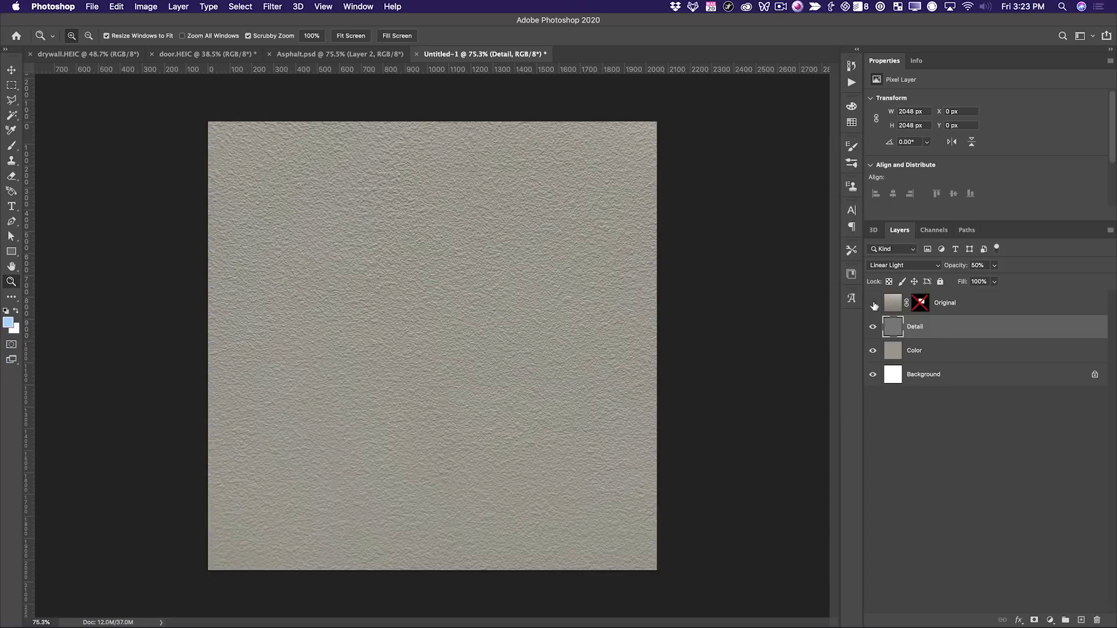
{"action": "left_click", "coordinate": [872, 307]}
{"action": "left_click", "coordinate": [872, 308]}
Copy the whole canvas merged and paste it as a new layer, hiding the Detail, Color and Background layers beneath it.
{"action": "key", "text": "super+a"}
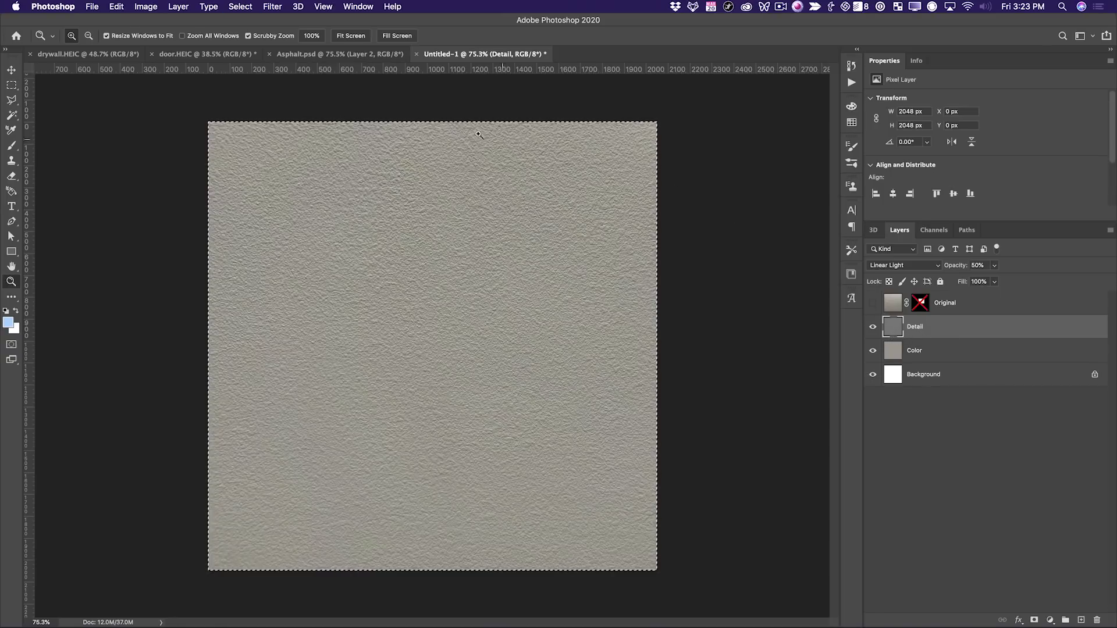
{"action": "left_click", "coordinate": [119, 7]}
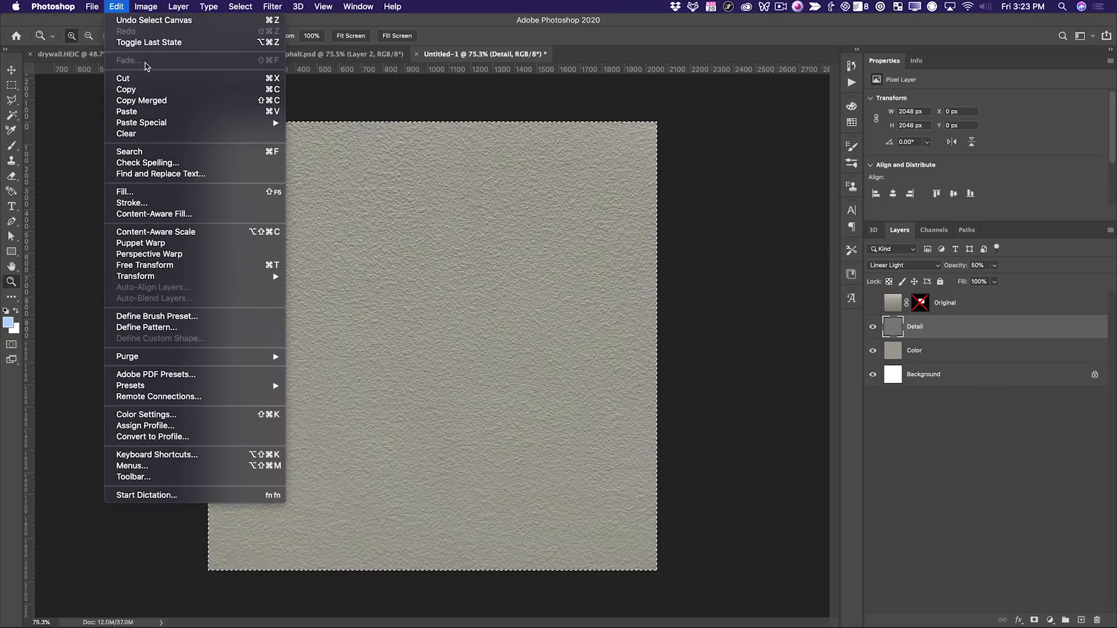
{"action": "left_click", "coordinate": [249, 103]}
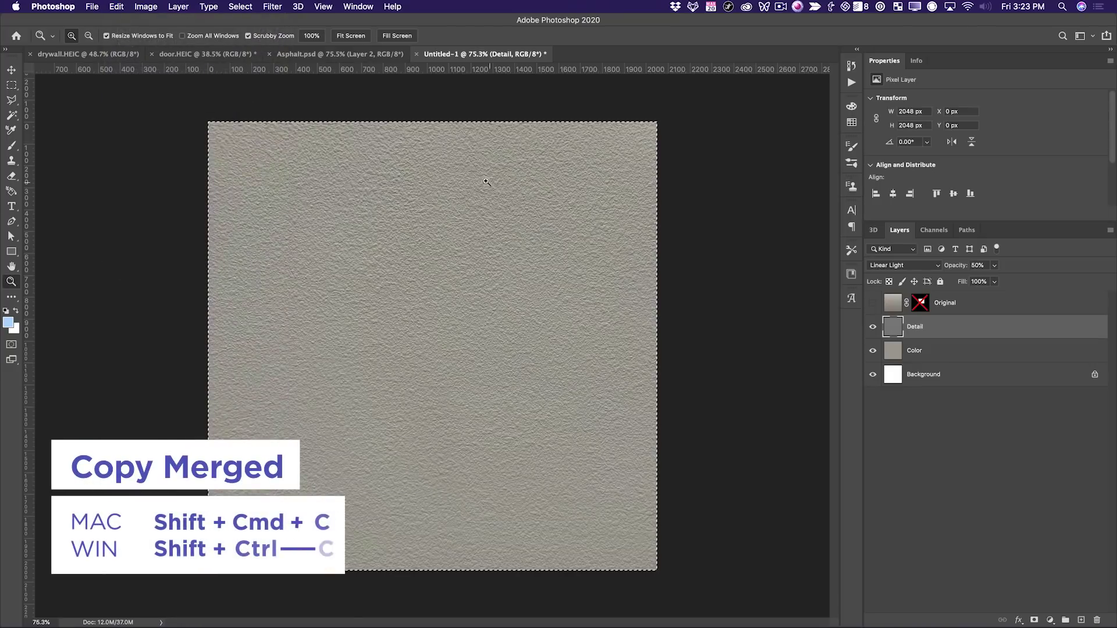
{"action": "key", "text": "v"}
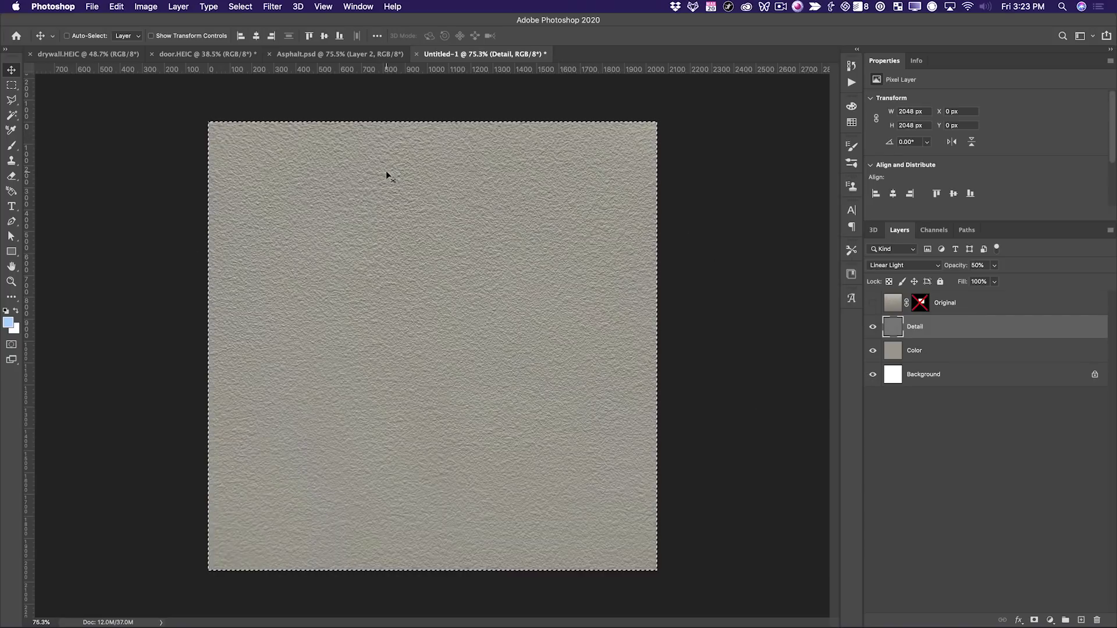
{"action": "key", "text": "super+v"}
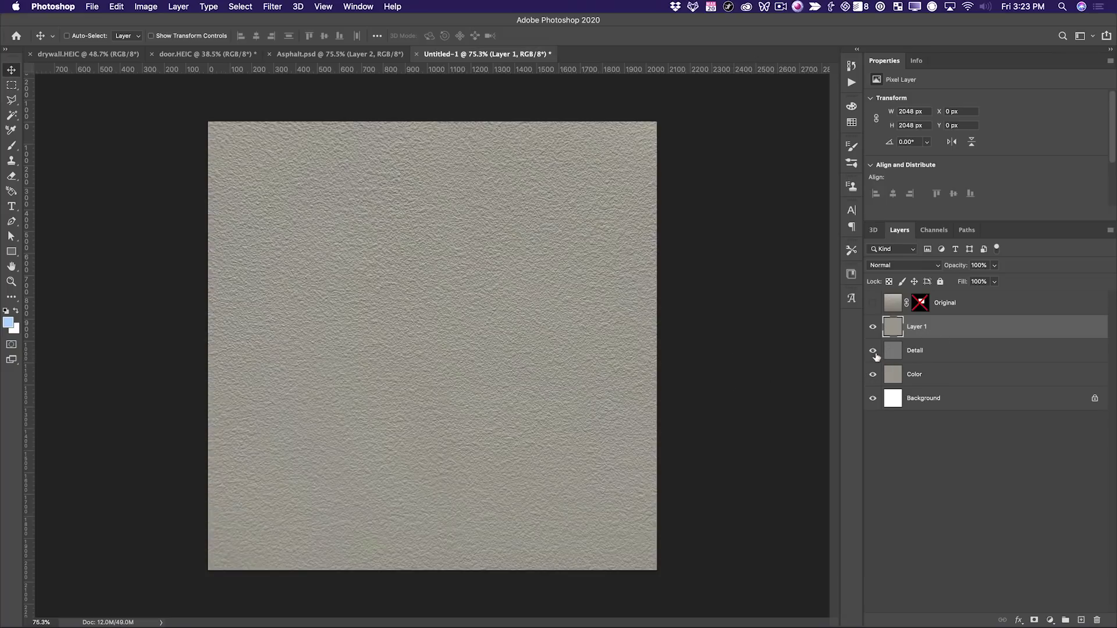
{"action": "left_click_drag", "start_coordinate": [873, 354], "coordinate": [873, 430]}
Offset Layer 1 horizontally and vertically with Wrap Around to bring its edge seams inside the canvas, and compare it with the Original layer.
{"action": "left_click", "coordinate": [272, 6]}
{"action": "left_click", "coordinate": [465, 300]}
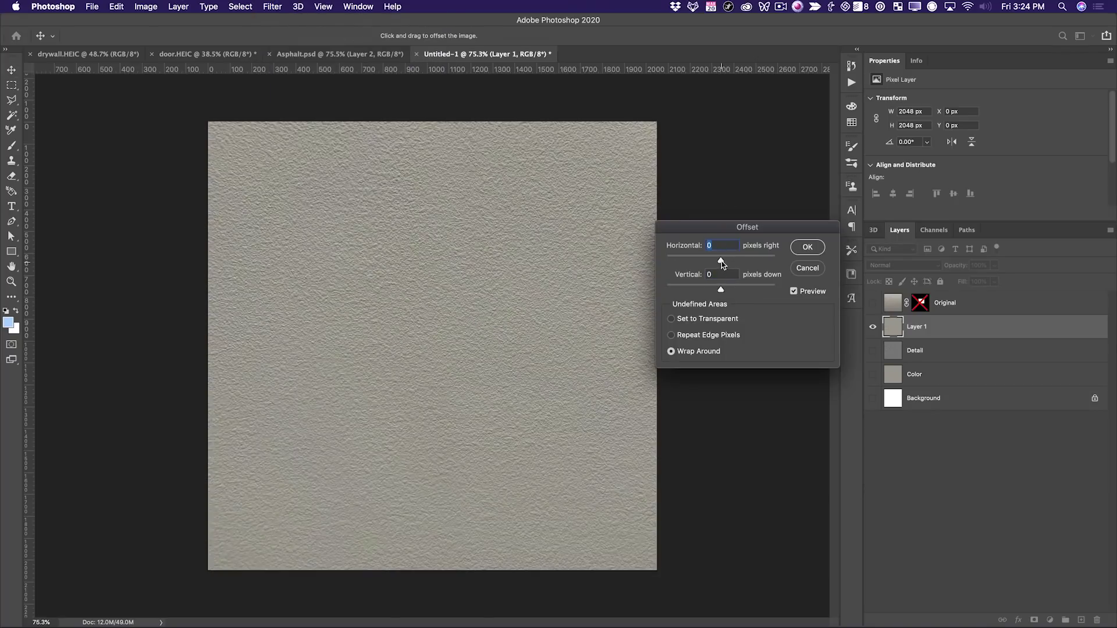
{"action": "left_click_drag", "start_coordinate": [722, 263], "coordinate": [736, 291]}
{"action": "key", "text": "Return"}
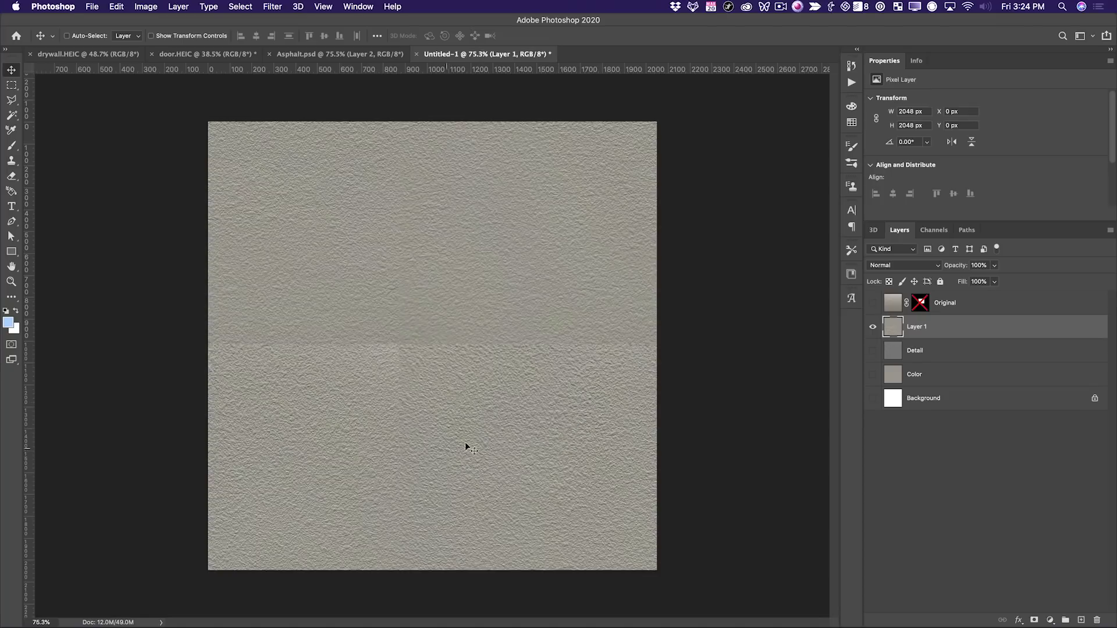
{"action": "left_click", "coordinate": [871, 303]}
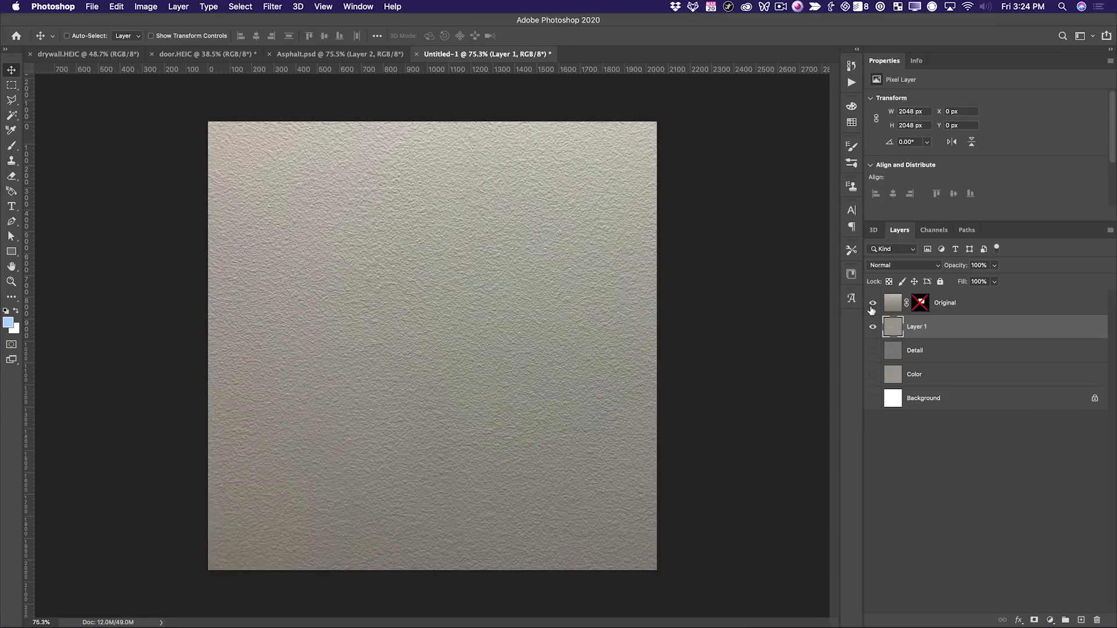
{"action": "left_click", "coordinate": [872, 305]}
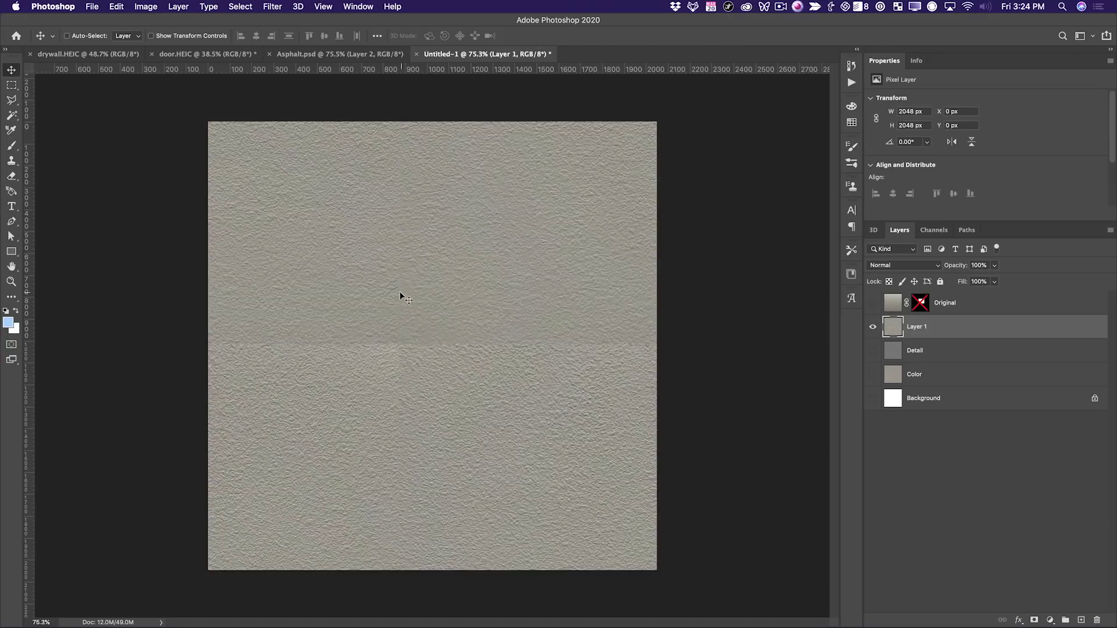
Heal the horizontal and vertical seams on Layer 1 with a 300 px Content-Aware Spot Healing Brush and switch to the Clone Stamp tool.
{"action": "key", "text": "j"}
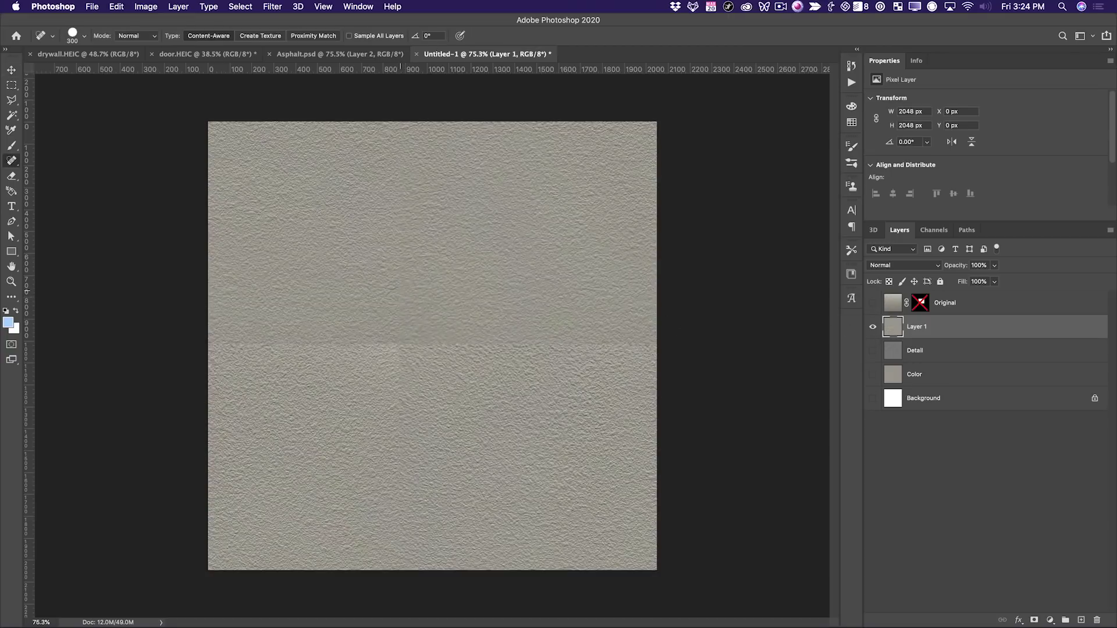
{"action": "mouse_move", "coordinate": [232, 341]}
{"action": "left_mouse_down"}
{"action": "mouse_move", "coordinate": [680, 341]}
{"action": "mouse_move", "coordinate": [236, 342]}
{"action": "mouse_move", "coordinate": [663, 343]}
{"action": "left_mouse_up"}
{"action": "mouse_move", "coordinate": [393, 110]}
{"action": "left_mouse_down"}
{"action": "mouse_move", "coordinate": [412, 598]}
{"action": "mouse_move", "coordinate": [424, 578]}
{"action": "mouse_move", "coordinate": [410, 250]}
{"action": "mouse_move", "coordinate": [453, 86]}
{"action": "left_mouse_up"}
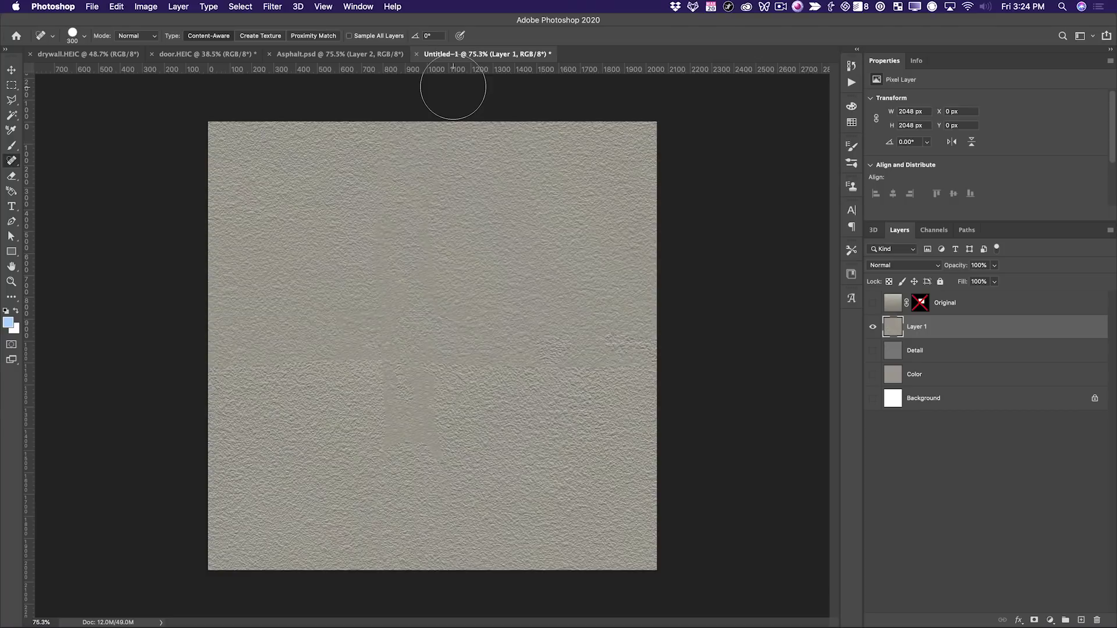
{"action": "mouse_move", "coordinate": [437, 93]}
{"action": "left_mouse_down"}
{"action": "mouse_move", "coordinate": [436, 337]}
{"action": "mouse_move", "coordinate": [407, 500]}
{"action": "mouse_move", "coordinate": [412, 427]}
{"action": "left_mouse_up"}
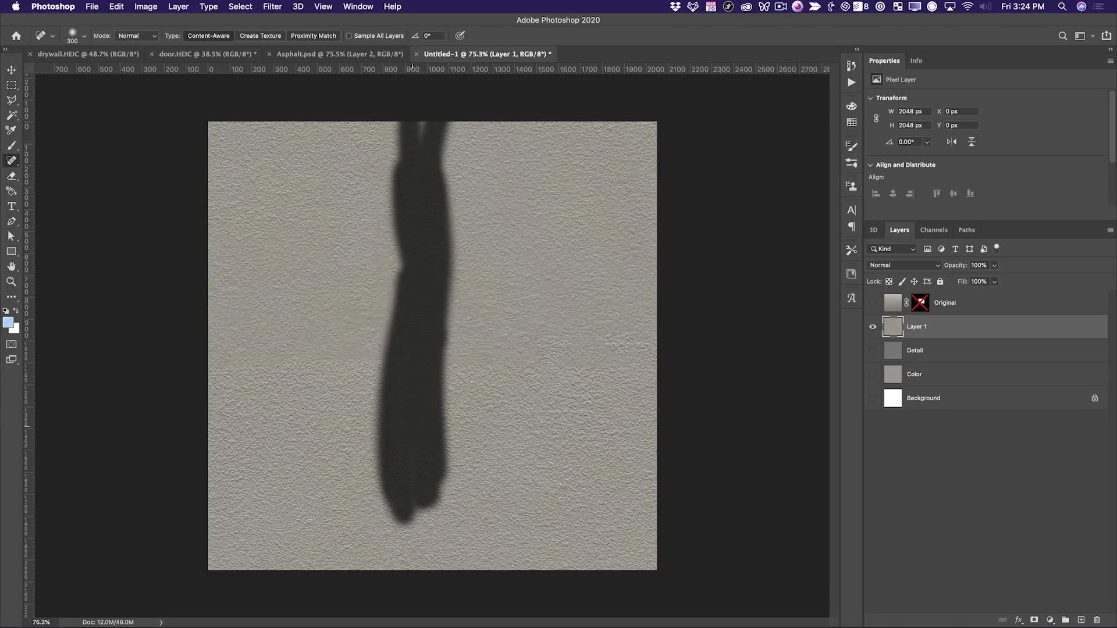
{"action": "mouse_move", "coordinate": [384, 117]}
{"action": "left_mouse_down"}
{"action": "mouse_move", "coordinate": [387, 472]}
{"action": "mouse_move", "coordinate": [417, 475]}
{"action": "left_mouse_up"}
{"action": "mouse_move", "coordinate": [349, 366]}
{"action": "left_mouse_down"}
{"action": "mouse_move", "coordinate": [646, 355]}
{"action": "mouse_move", "coordinate": [232, 384]}
{"action": "mouse_move", "coordinate": [441, 363]}
{"action": "left_mouse_up"}
{"action": "mouse_move", "coordinate": [374, 308]}
{"action": "left_mouse_down"}
{"action": "mouse_move", "coordinate": [303, 372]}
{"action": "mouse_move", "coordinate": [523, 361]}
{"action": "mouse_move", "coordinate": [448, 454]}
{"action": "left_mouse_up"}
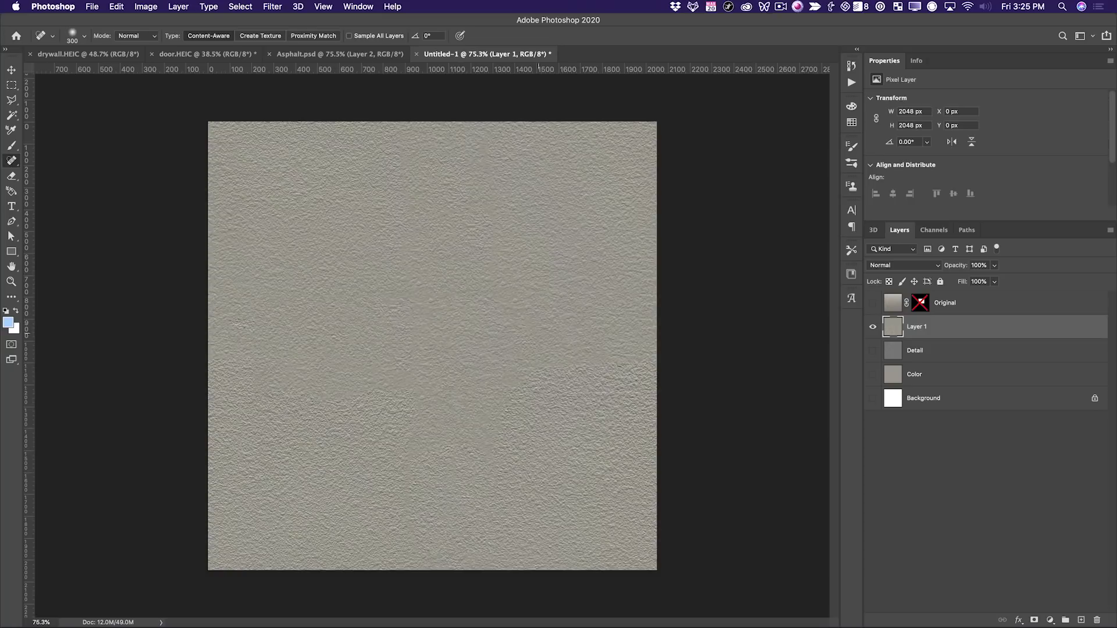
{"action": "key", "text": "s"}
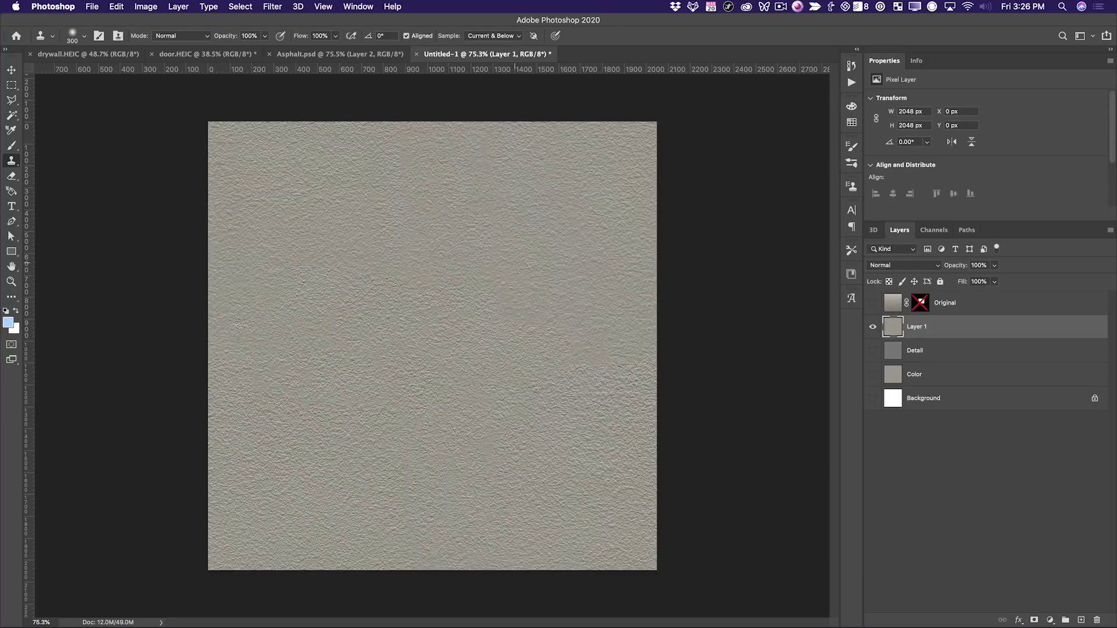
Reapply the Offset filter to Layer 1 repeatedly to shift the drywall texture around and inspect it for remaining seams.
{"action": "key", "text": "ctrl+super+f"}
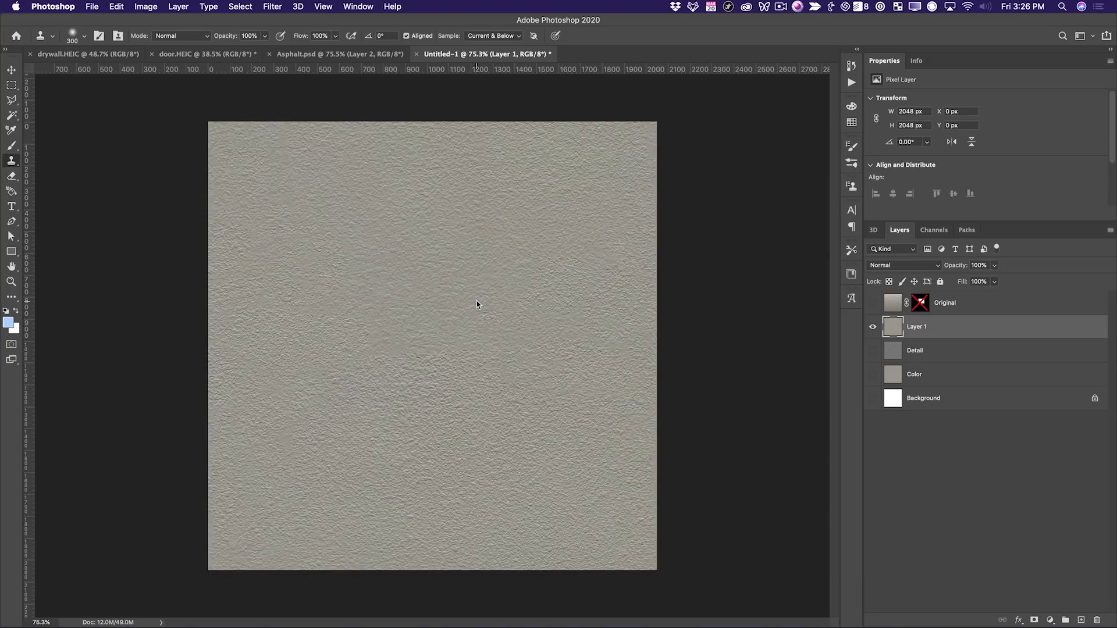
{"action": "key", "text": "ctrl+super+f"}
{"action": "key", "text": "ctrl+super+f"}
{"action": "key", "text": "ctrl+super+f"}
{"action": "key", "text": "ctrl+super+f"}
{"action": "key", "text": "ctrl+super+f"}
{"action": "key", "text": "ctrl+super+f"}
{"action": "key", "text": "ctrl+super+f"}
{"action": "key", "text": "ctrl+super+f"}
{"action": "key", "text": "ctrl+super+f"}
{"action": "key", "text": "ctrl+super+f"}
{"action": "key", "text": "ctrl+super+f"}
{"action": "key", "text": "ctrl+super+f"}
{"action": "key", "text": "ctrl+super+f"}
{"action": "key", "text": "ctrl+super+f"}
{"action": "key", "text": "ctrl+super+f"}
{"action": "key", "text": "ctrl+super+f"}
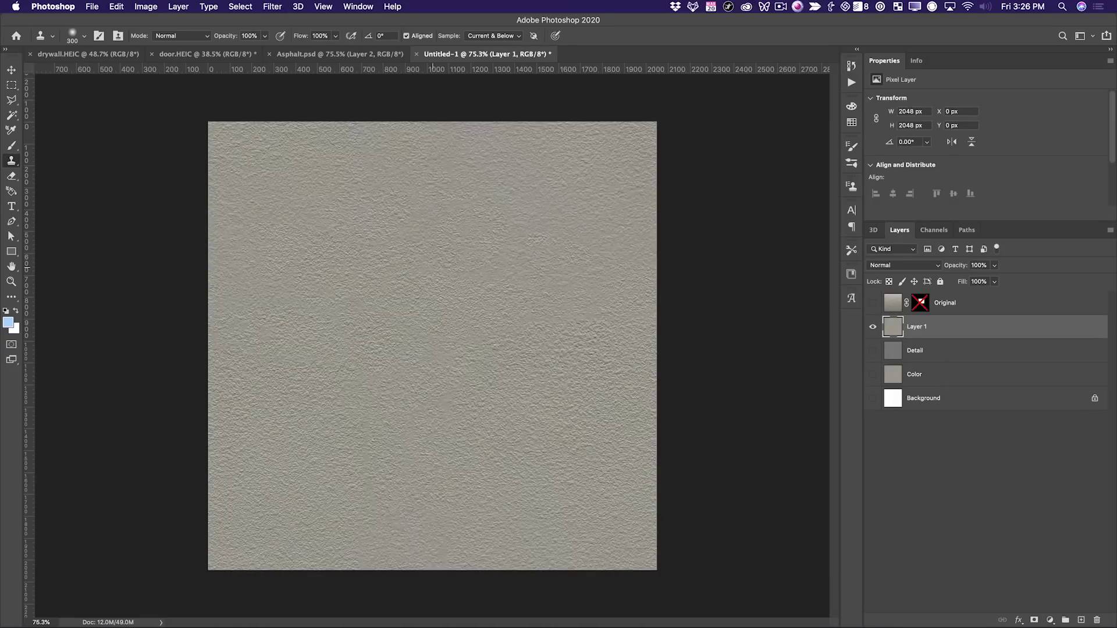
{"action": "key", "text": "ctrl+super+f"}
{"action": "key", "text": "ctrl+super+f"}
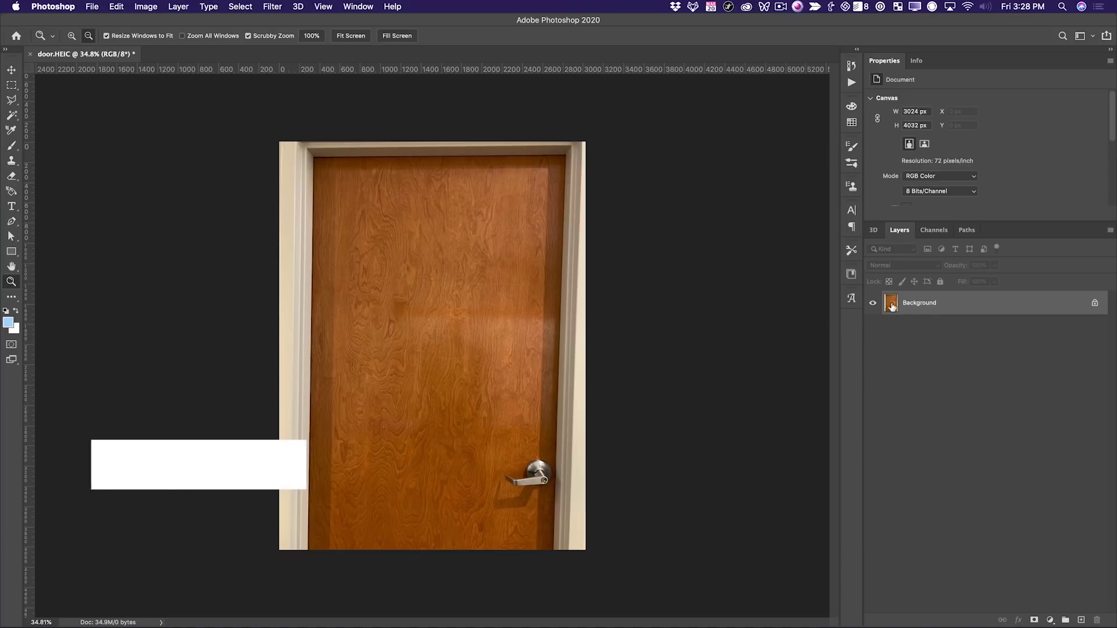
Convert the Background to a regular layer and straighten the door by widening its bottom in perspective and skewing its top leftward.
{"action": "double_click", "coordinate": [918, 303], "text": "alt"}
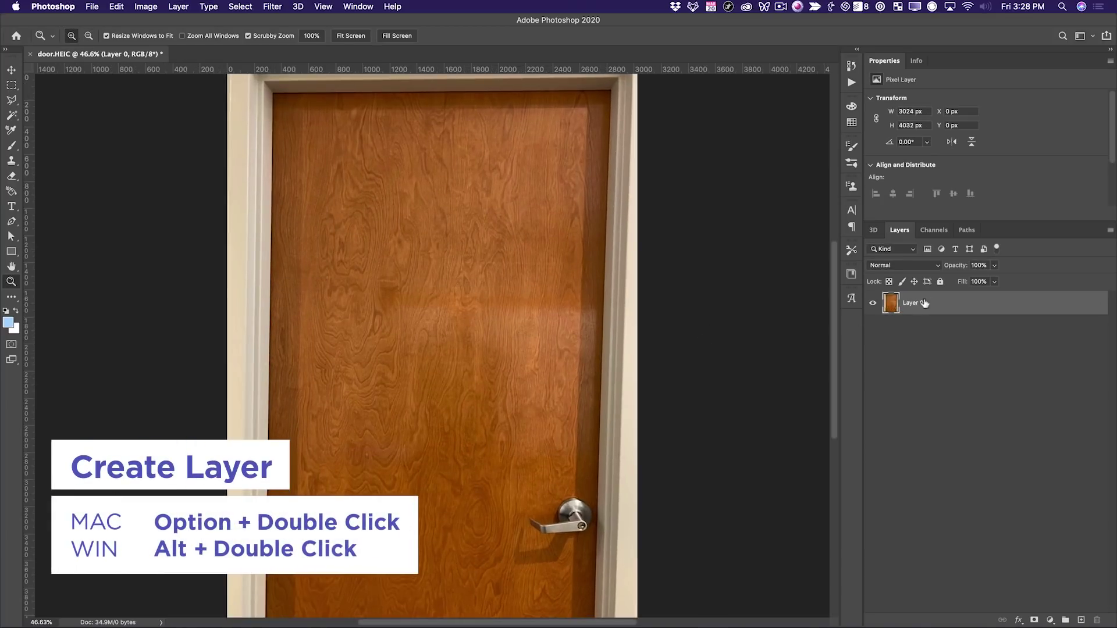
{"action": "left_click_drag", "start_coordinate": [487, 371], "coordinate": [467, 378]}
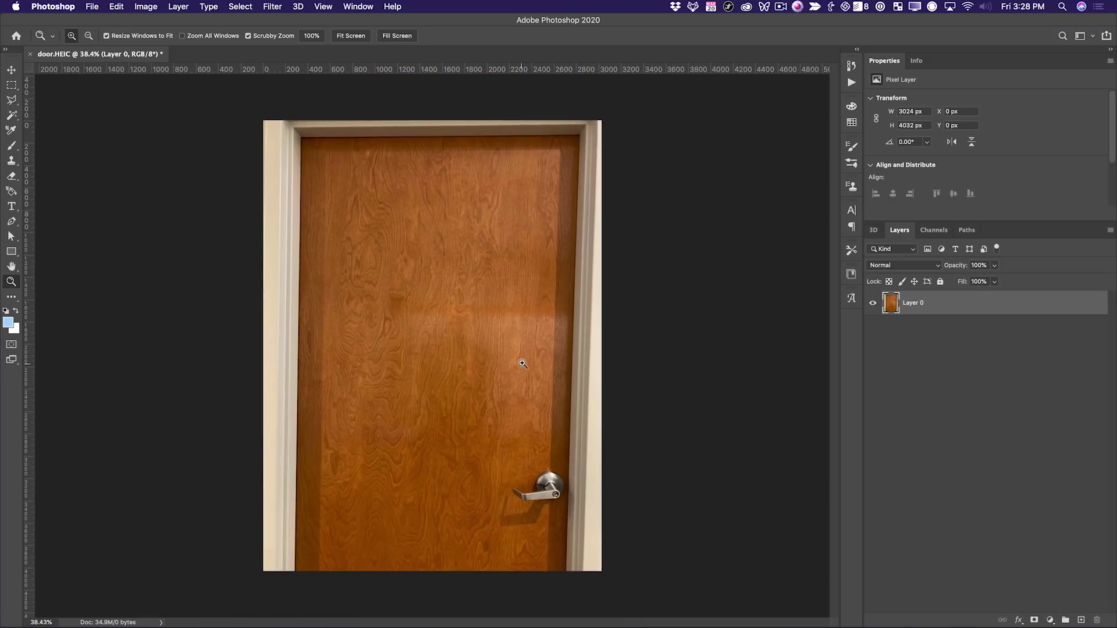
{"action": "key", "text": "super+t"}
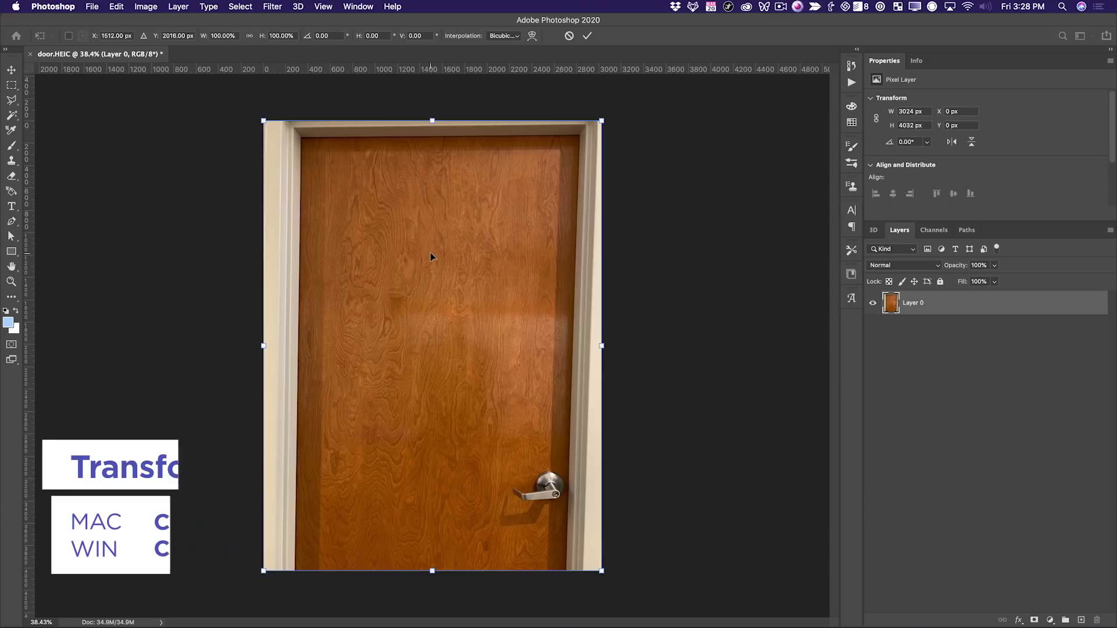
{"action": "right_click", "coordinate": [465, 265]}
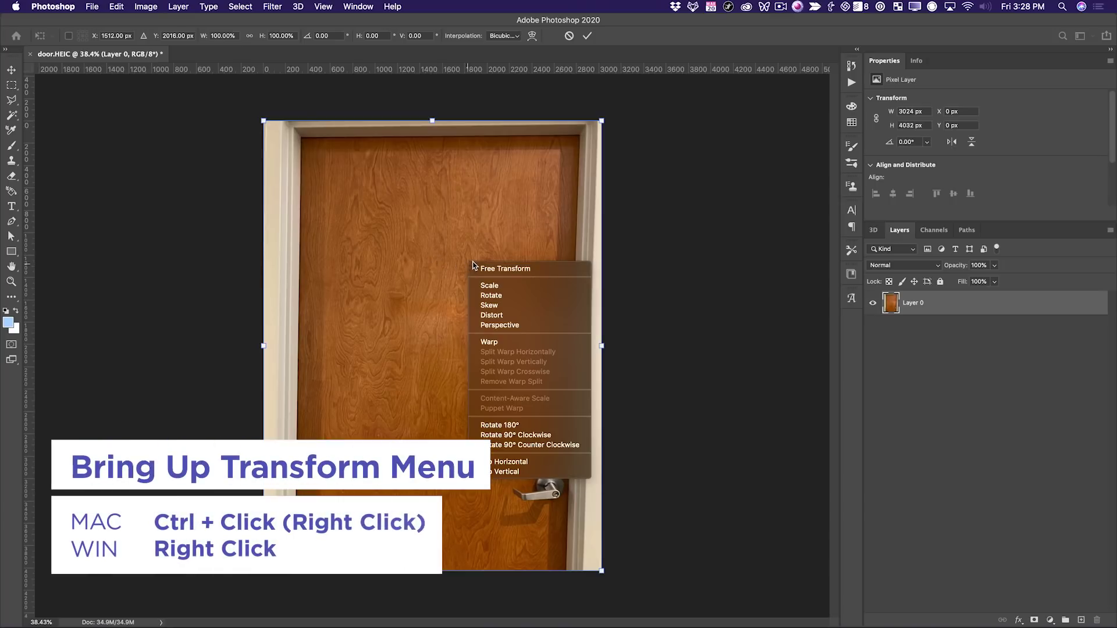
{"action": "left_click", "coordinate": [511, 325]}
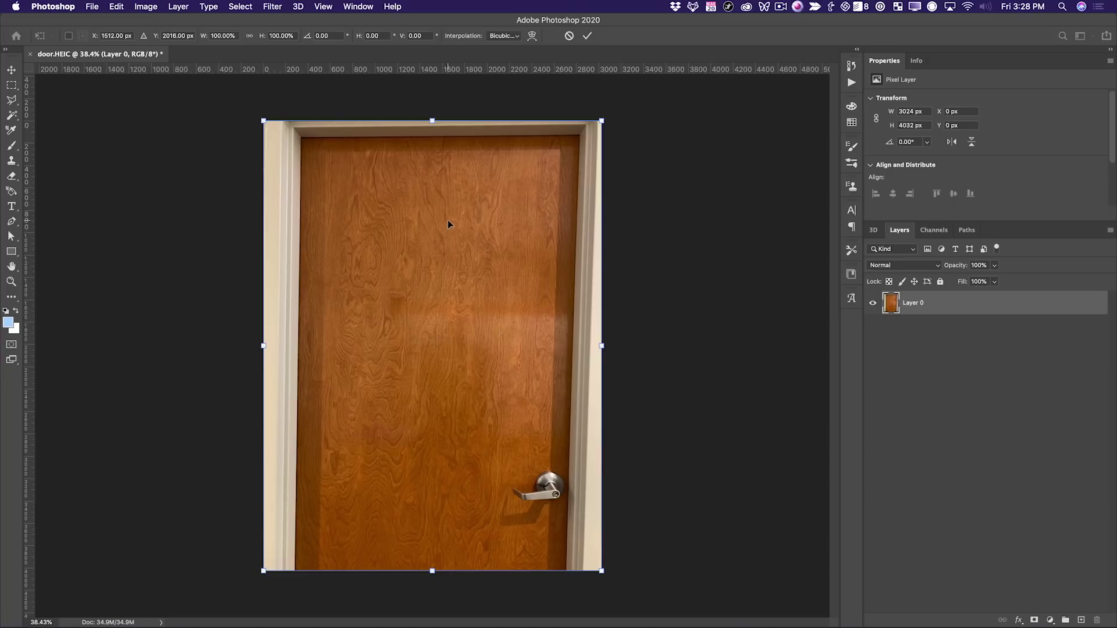
{"action": "mouse_move", "coordinate": [603, 573]}
{"action": "left_mouse_down"}
{"action": "mouse_move", "coordinate": [651, 573]}
{"action": "mouse_move", "coordinate": [606, 577]}
{"action": "mouse_move", "coordinate": [619, 575]}
{"action": "left_mouse_up"}
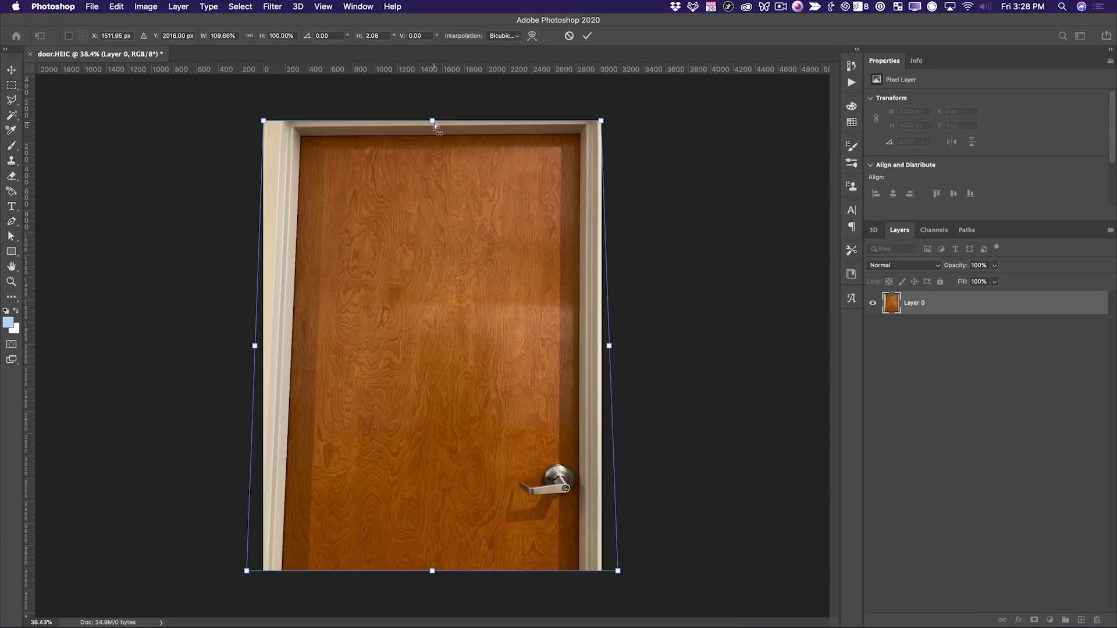
{"action": "left_click_drag", "start_coordinate": [431, 121], "coordinate": [420, 121]}
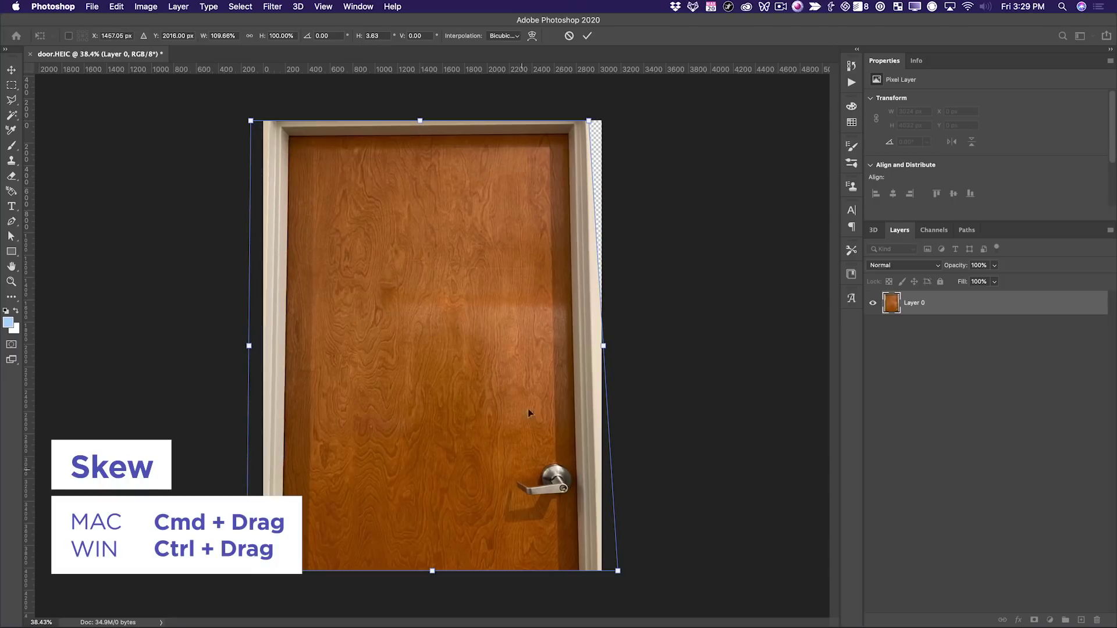
Place guides along the door's left, right and top edges.
{"action": "left_click_drag", "start_coordinate": [26, 300], "coordinate": [289, 290]}
{"action": "left_click_drag", "start_coordinate": [26, 356], "coordinate": [568, 389]}
{"action": "left_click_drag", "start_coordinate": [499, 71], "coordinate": [506, 134]}
Narrow the perspective at the door's bottom to match the vertical guides, apply the transform and hide the guides.
{"action": "left_click_drag", "start_coordinate": [617, 570], "coordinate": [608, 573]}
{"action": "left_click_drag", "start_coordinate": [431, 573], "coordinate": [431, 573]}
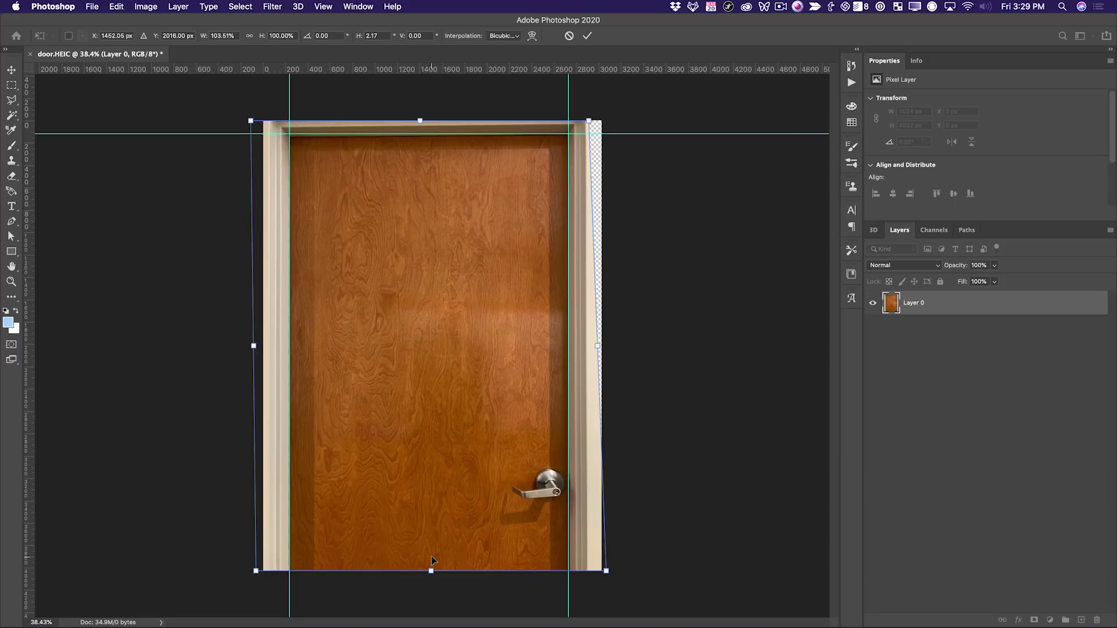
{"action": "key", "text": "Return"}
{"action": "key", "text": "z"}
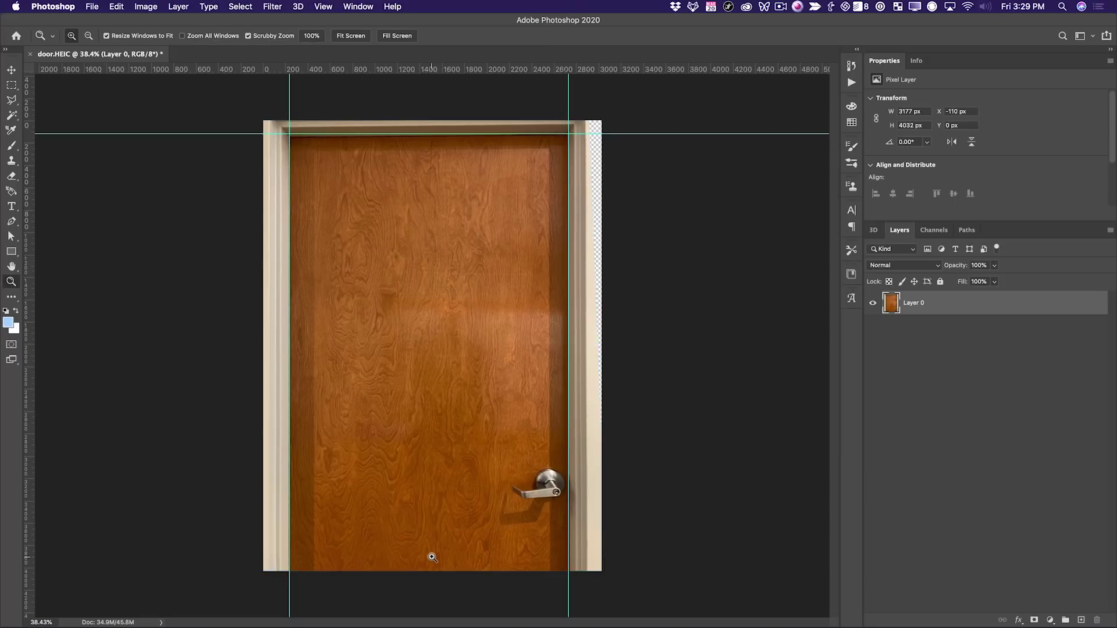
{"action": "key", "text": "super+semicolon"}
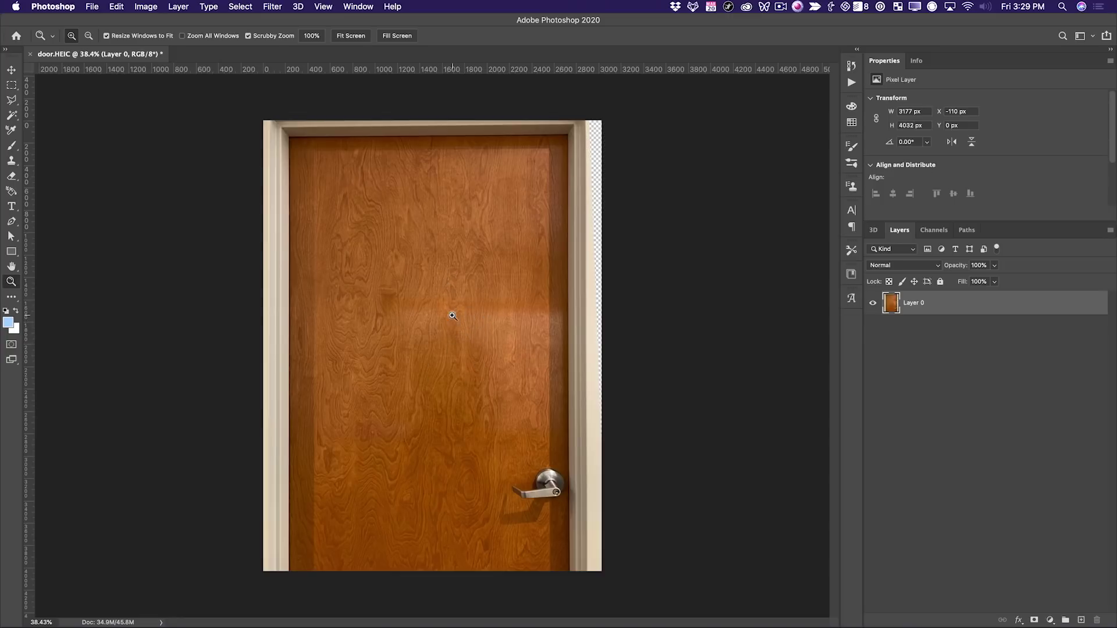
Create a new 4096 × 4096 px document and paste the straightened door into it.
{"action": "key", "text": "super+n"}
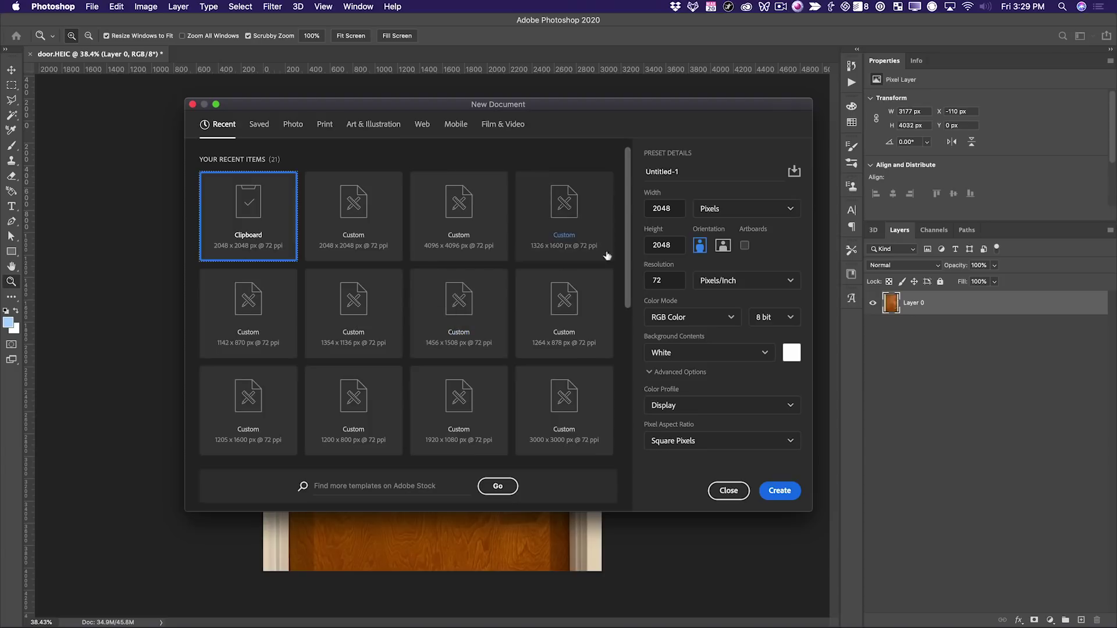
{"action": "left_click", "coordinate": [672, 215]}
{"action": "type", "text": "4096"}
{"action": "key", "text": "Tab"}
{"action": "type", "text": "4096"}
{"action": "key", "text": "Return"}
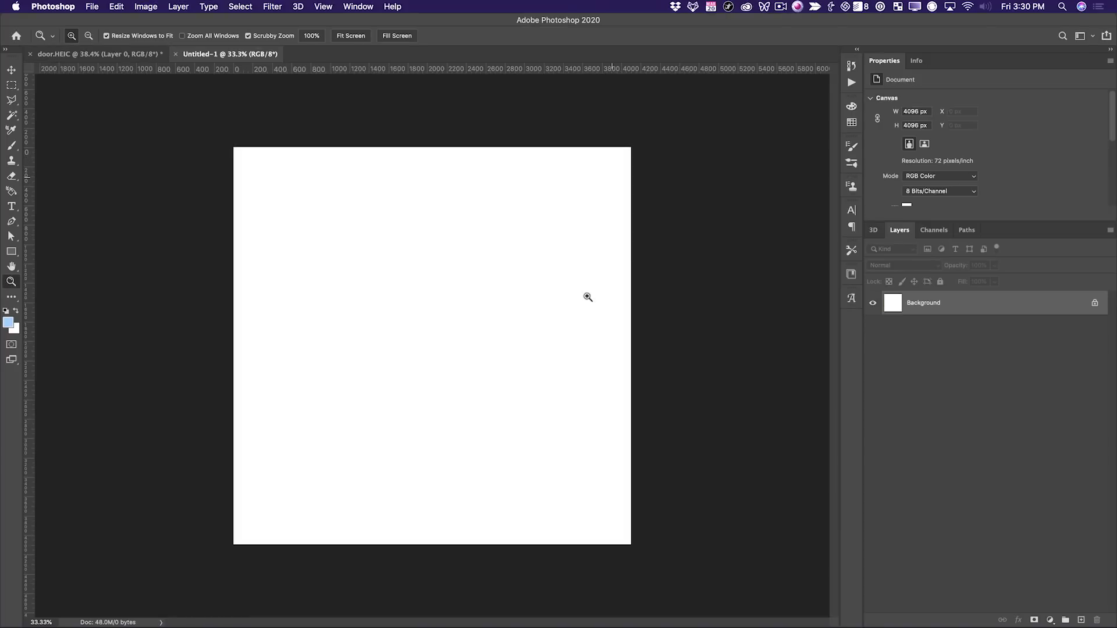
{"action": "key", "text": "v"}
{"action": "key", "text": "super+v"}
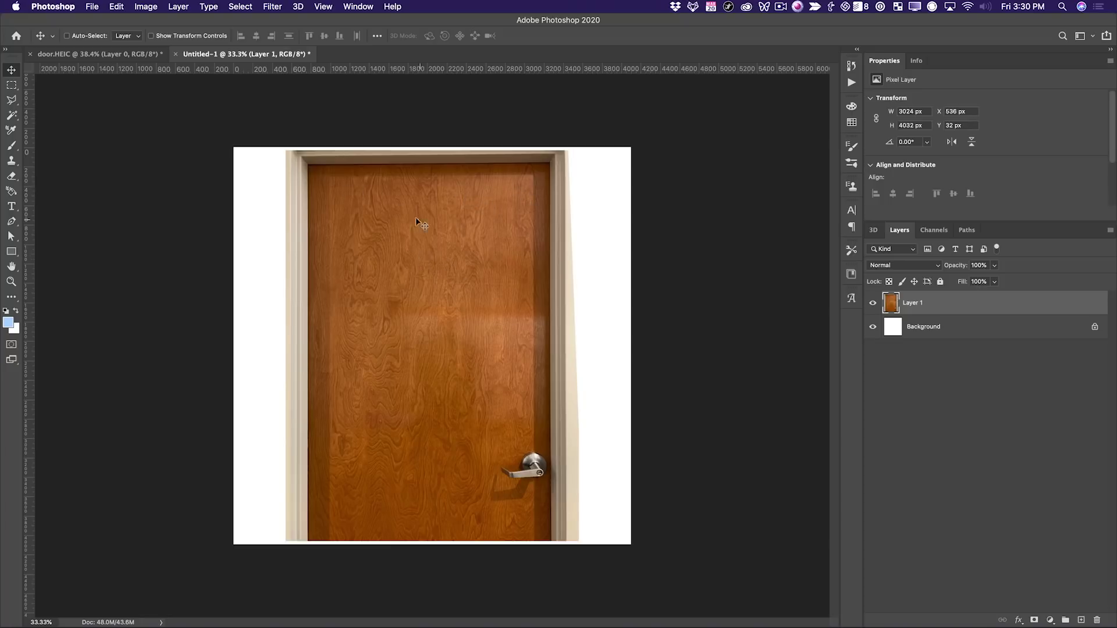
Copy an area about 2039 × 3654 px inside the door onto a new layer and delete the full door layer.
{"action": "key", "text": "m"}
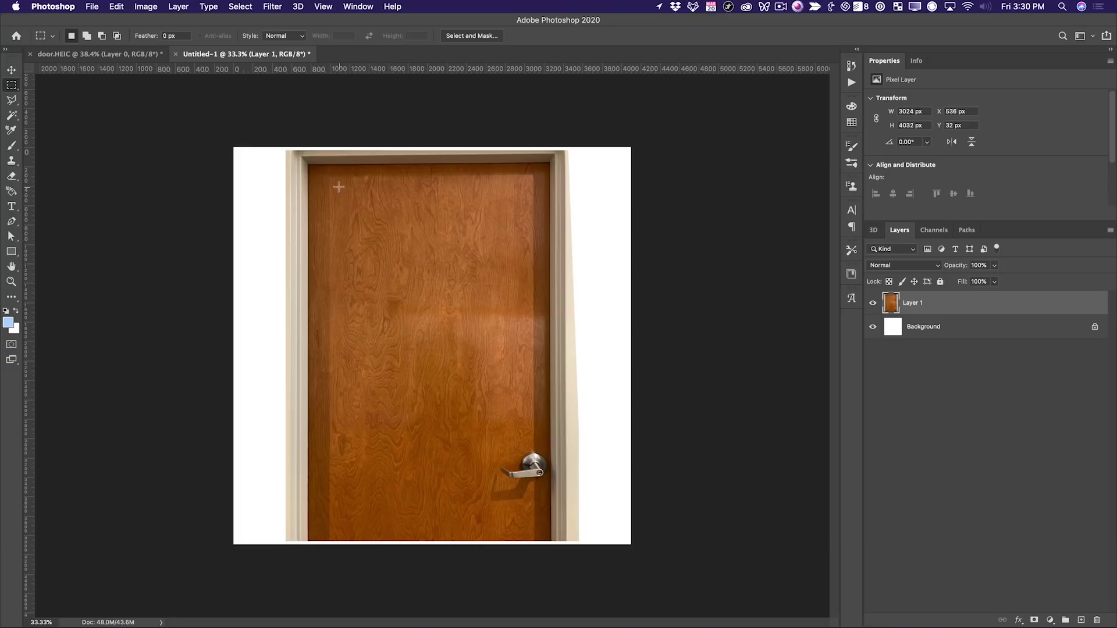
{"action": "left_click_drag", "start_coordinate": [334, 183], "coordinate": [530, 537]}
{"action": "key", "text": "super+c"}
{"action": "key", "text": "super+v"}
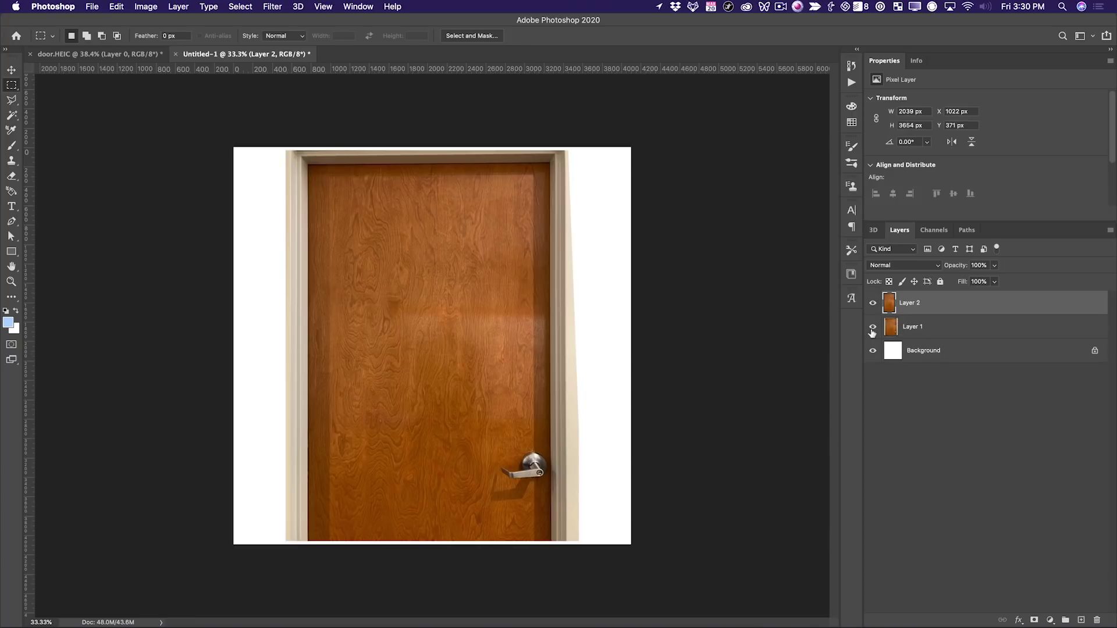
{"action": "left_click", "coordinate": [872, 326]}
{"action": "left_click", "coordinate": [932, 321]}
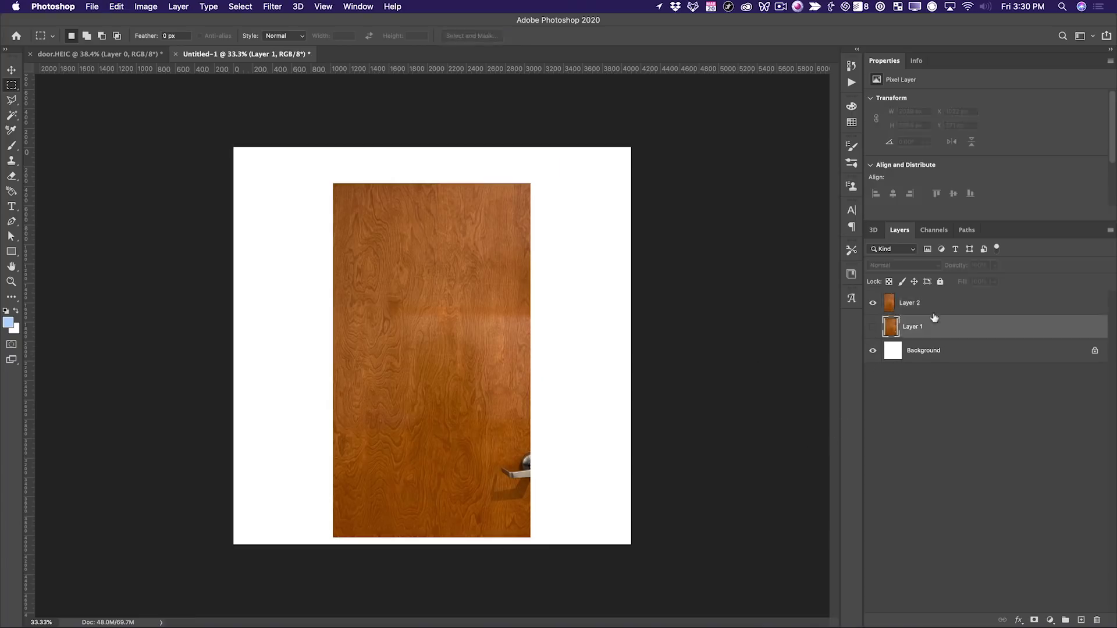
{"action": "key", "text": "BackSpace"}
{"action": "key", "text": "v"}
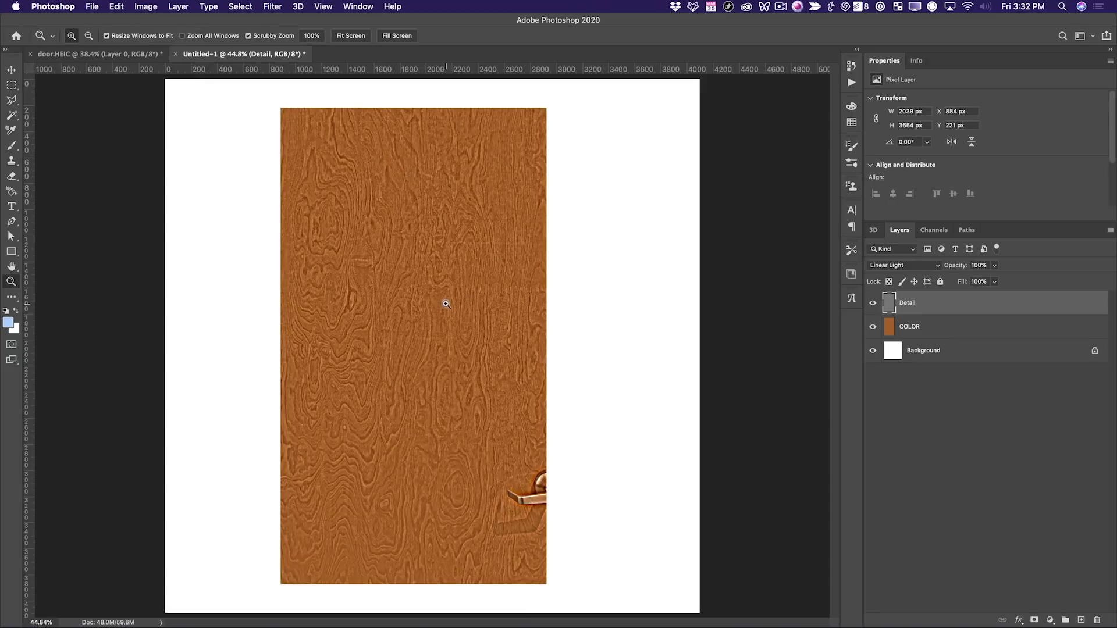
Undo the split into Detail and COLOR layers and fill the Background layer with black.
{"action": "left_click", "coordinate": [110, 54]}
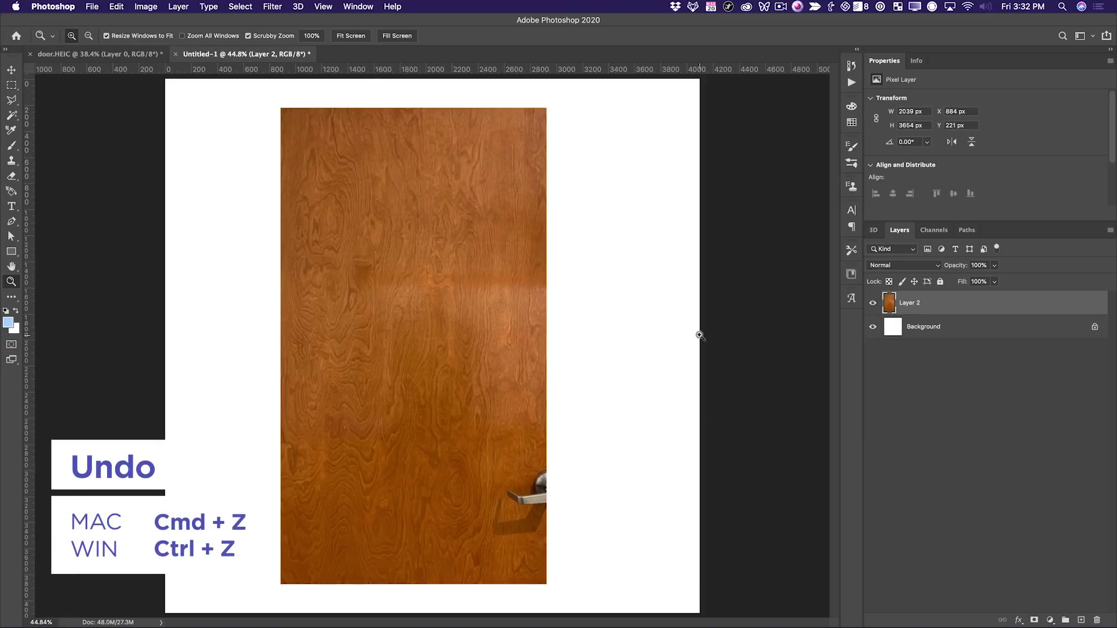
{"action": "left_click", "coordinate": [927, 332]}
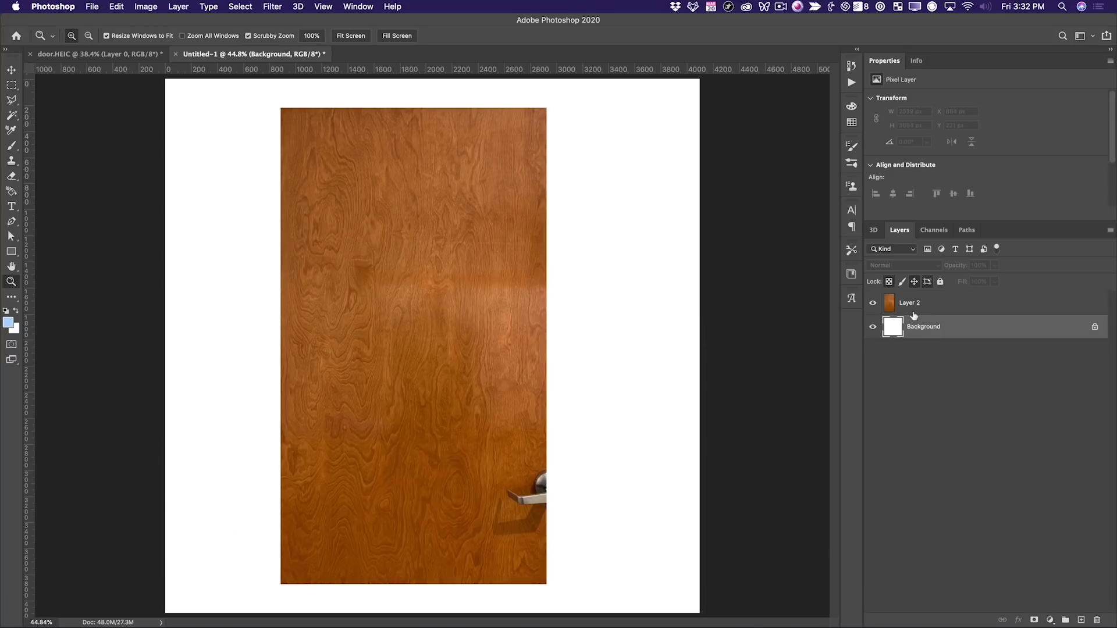
{"action": "key", "text": "alt+Delete"}
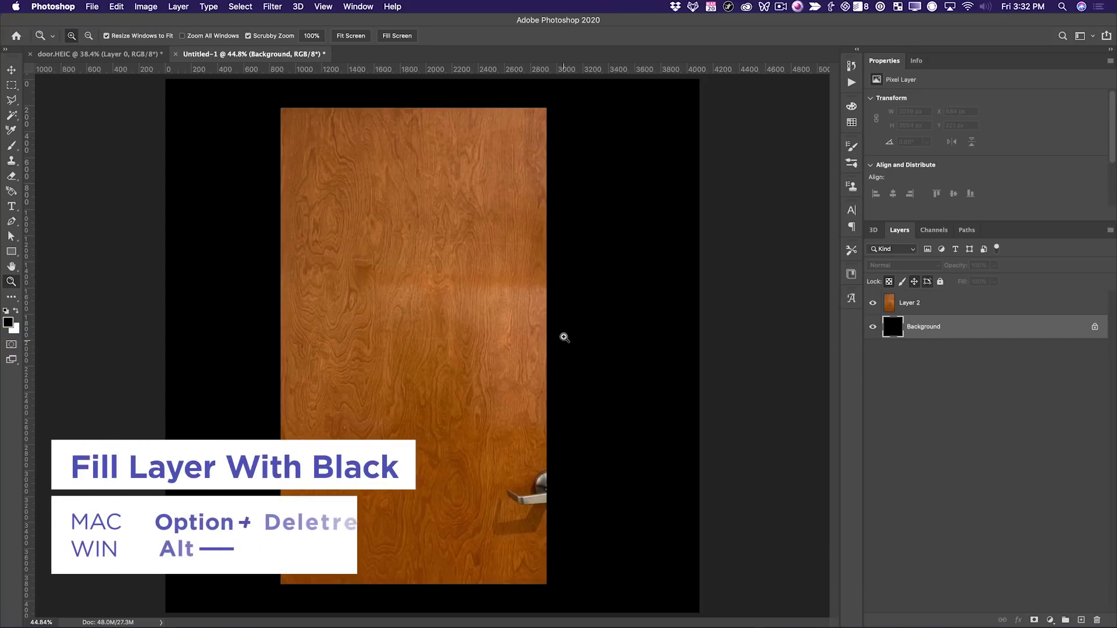
Duplicate Layer 2 and rename the copy COLOR.
{"action": "left_click", "coordinate": [924, 305]}
{"action": "key", "text": "super+j"}
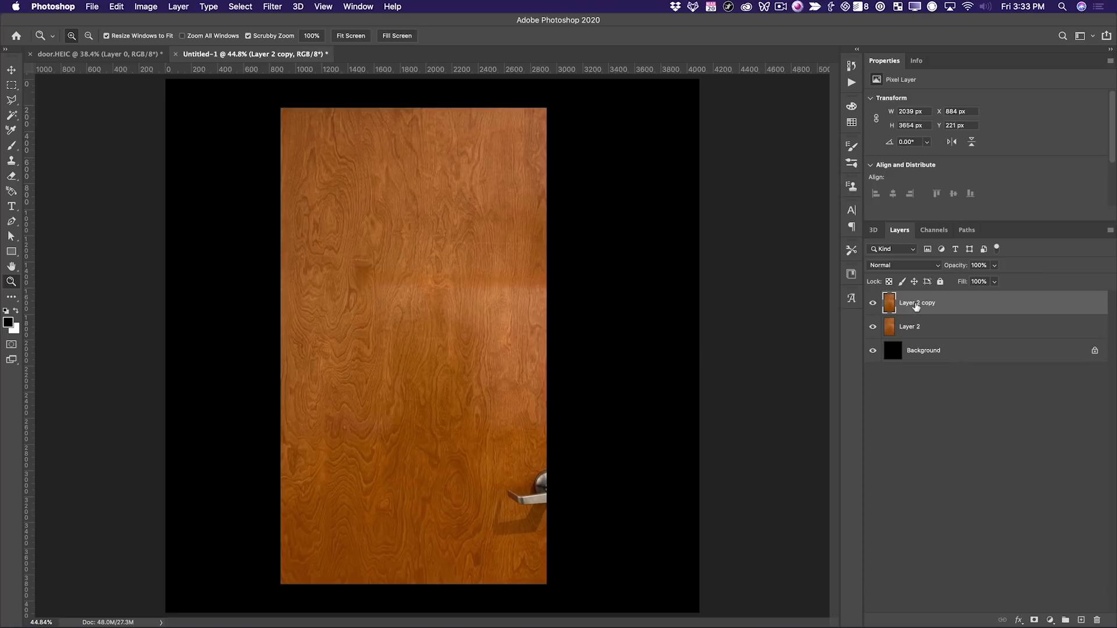
{"action": "double_click", "coordinate": [929, 305]}
{"action": "type", "text": "coLOR"}
{"action": "key", "text": "Return"}
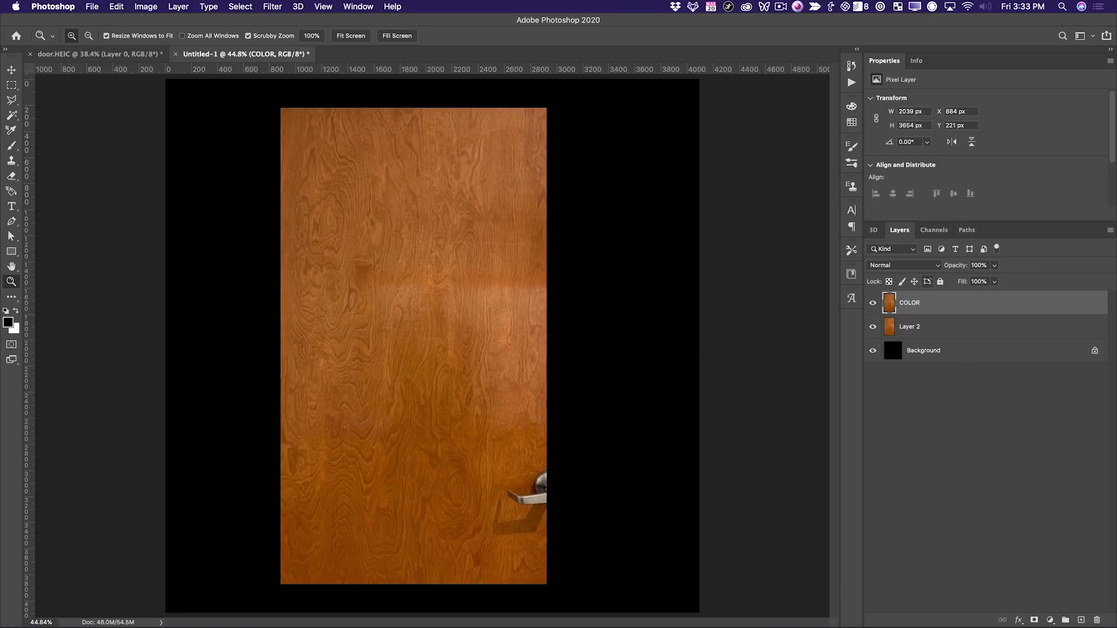
Apply a Gaussian Blur to the COLOR layer strong enough to remove the wood grain and leave only the lighting variation.
{"action": "left_click", "coordinate": [272, 5]}
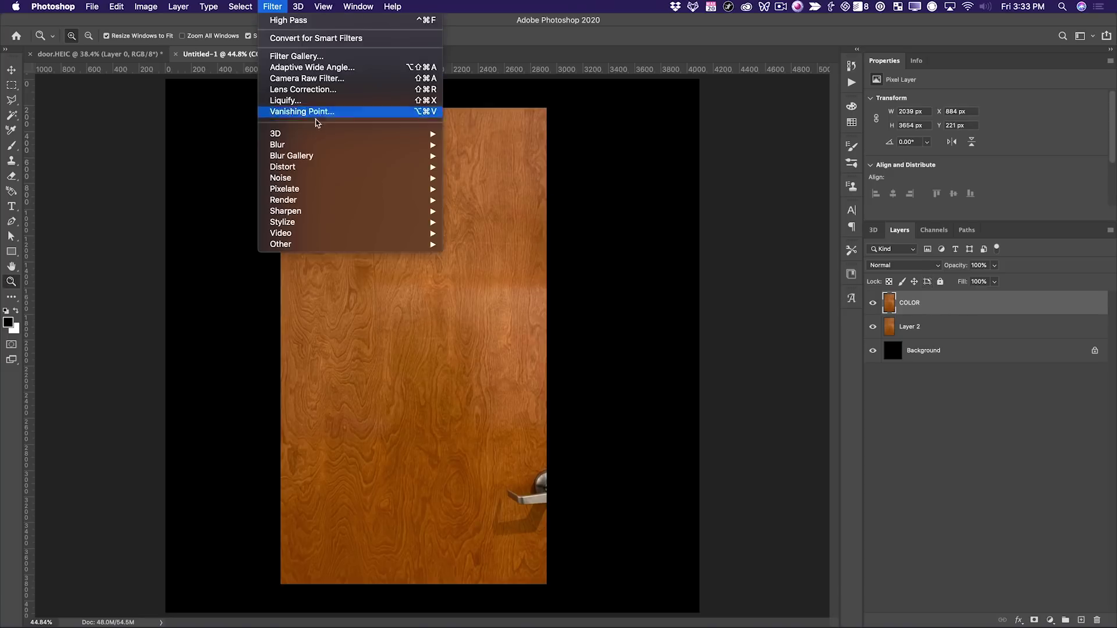
{"action": "mouse_move", "coordinate": [326, 145]}
{"action": "left_click", "coordinate": [475, 189]}
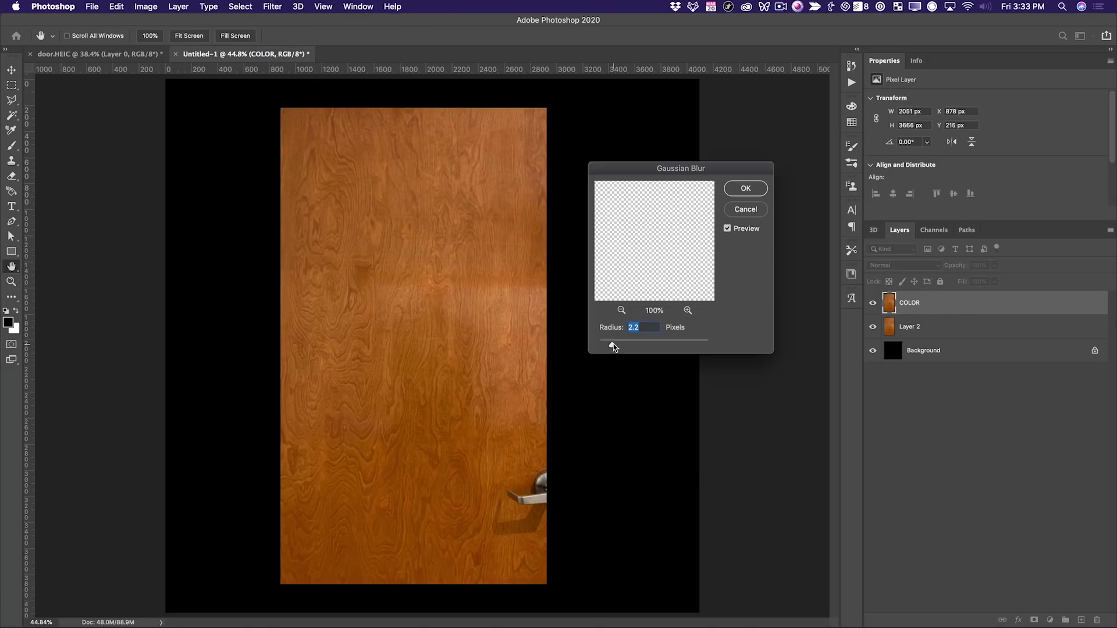
{"action": "left_click_drag", "start_coordinate": [623, 347], "coordinate": [692, 361]}
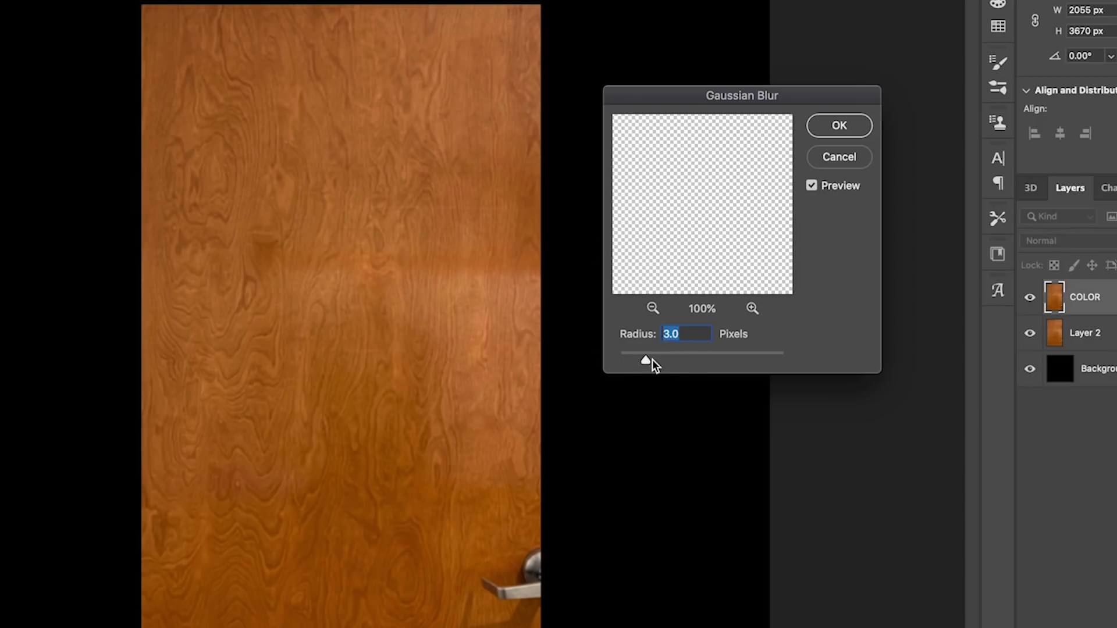
{"action": "left_click_drag", "start_coordinate": [650, 357], "coordinate": [711, 358]}
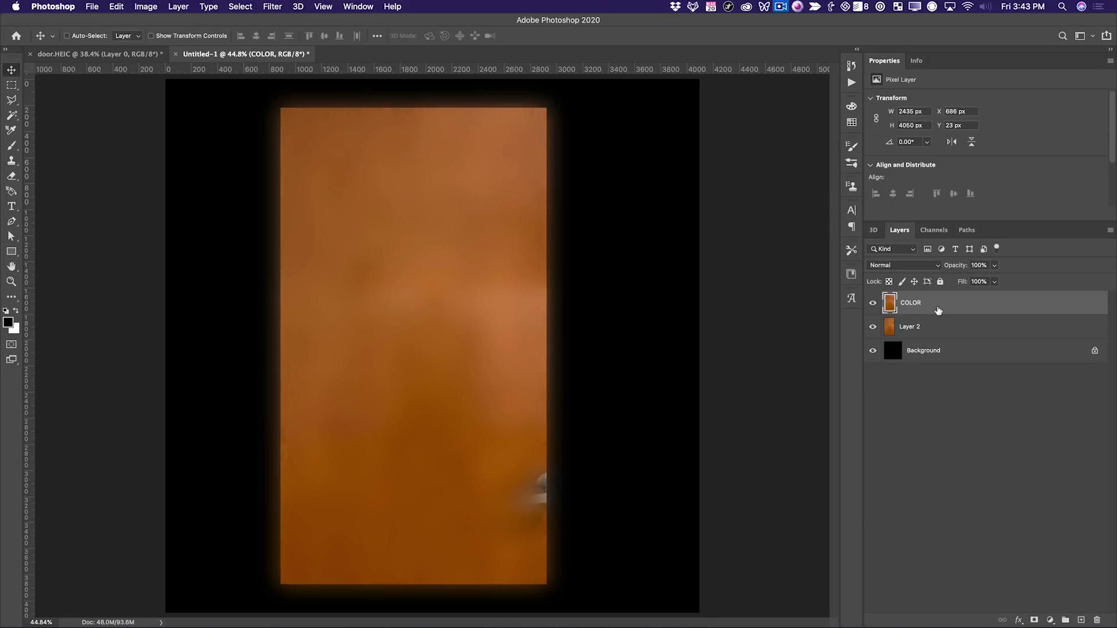
Invert the COLOR layer, set its opacity to 50% and inspect the evenness of the grain beneath.
{"action": "key", "text": "super+i"}
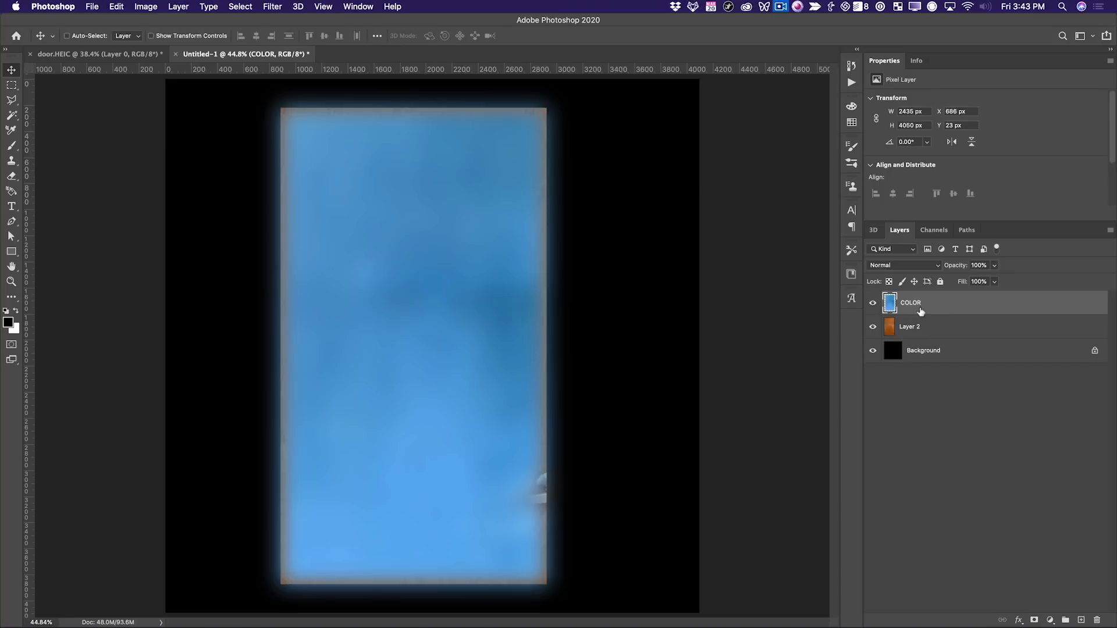
{"action": "left_click", "coordinate": [985, 265]}
{"action": "type", "text": "50"}
{"action": "key", "text": "Return"}
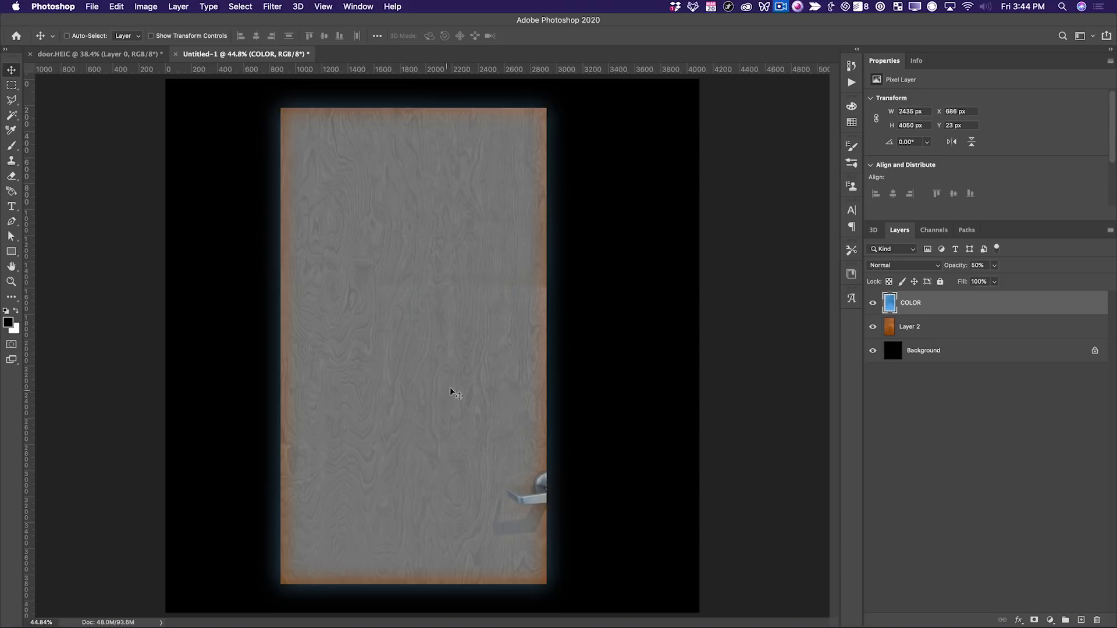
{"action": "key", "text": "z"}
{"action": "left_click_drag", "start_coordinate": [444, 289], "coordinate": [477, 288]}
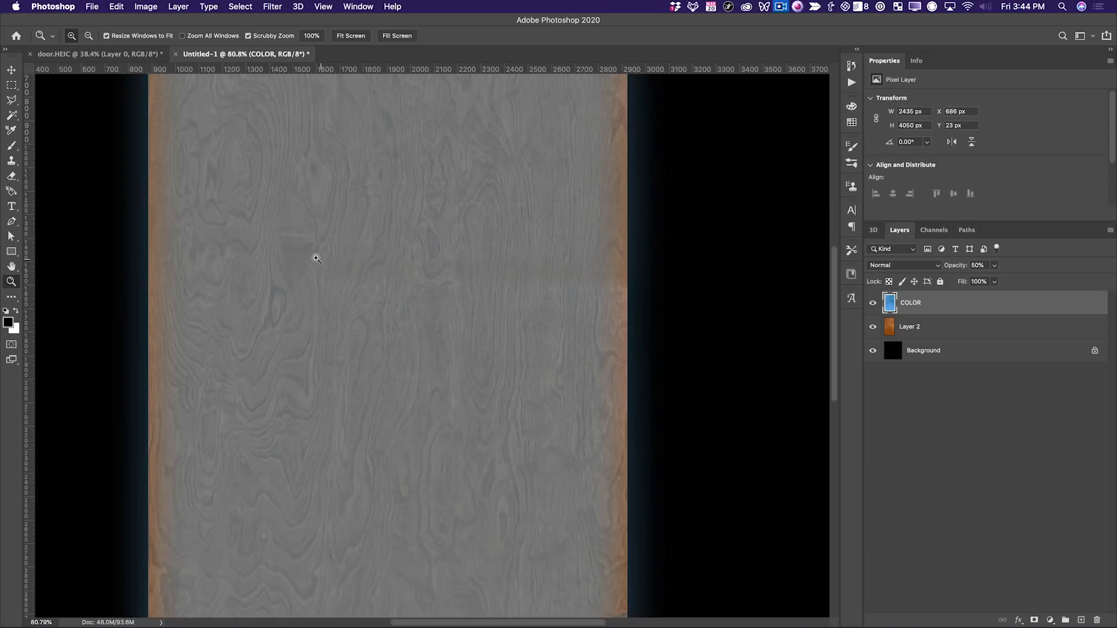
{"action": "left_click_drag", "start_coordinate": [506, 334], "coordinate": [486, 319]}
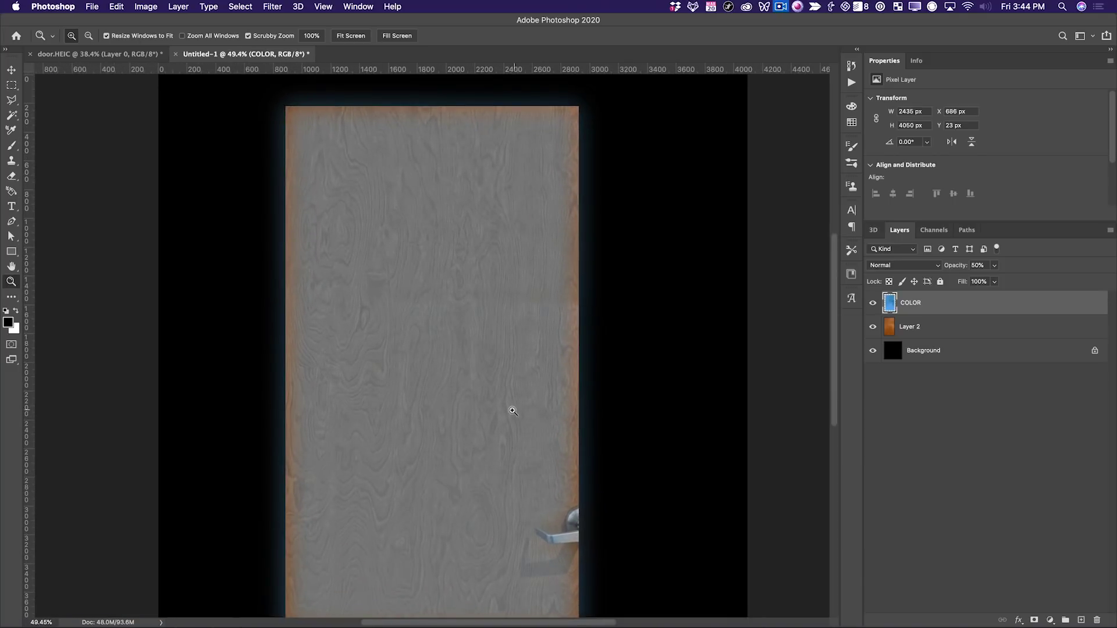
Set the COLOR layer's opacity back to 100% and bring the whole canvas into view.
{"action": "key", "text": "v"}
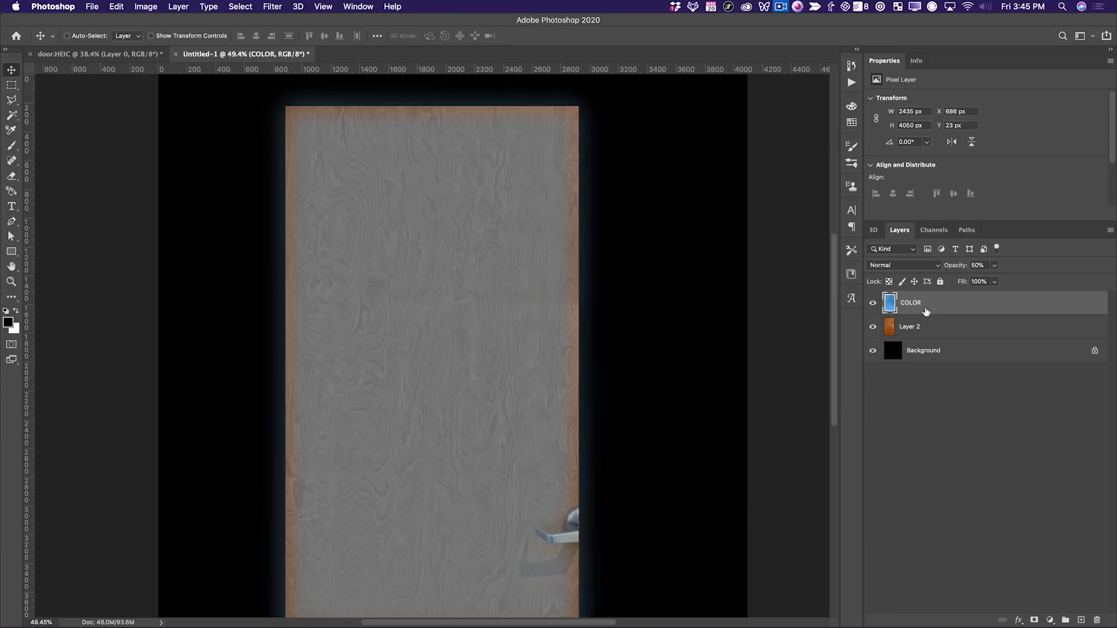
{"action": "key", "text": "0"}
{"action": "key", "text": "z"}
{"action": "left_click_drag", "start_coordinate": [477, 361], "coordinate": [523, 301]}
{"action": "left_click_drag", "start_coordinate": [521, 354], "coordinate": [409, 392]}
{"action": "left_click_drag", "start_coordinate": [425, 383], "coordinate": [430, 382]}
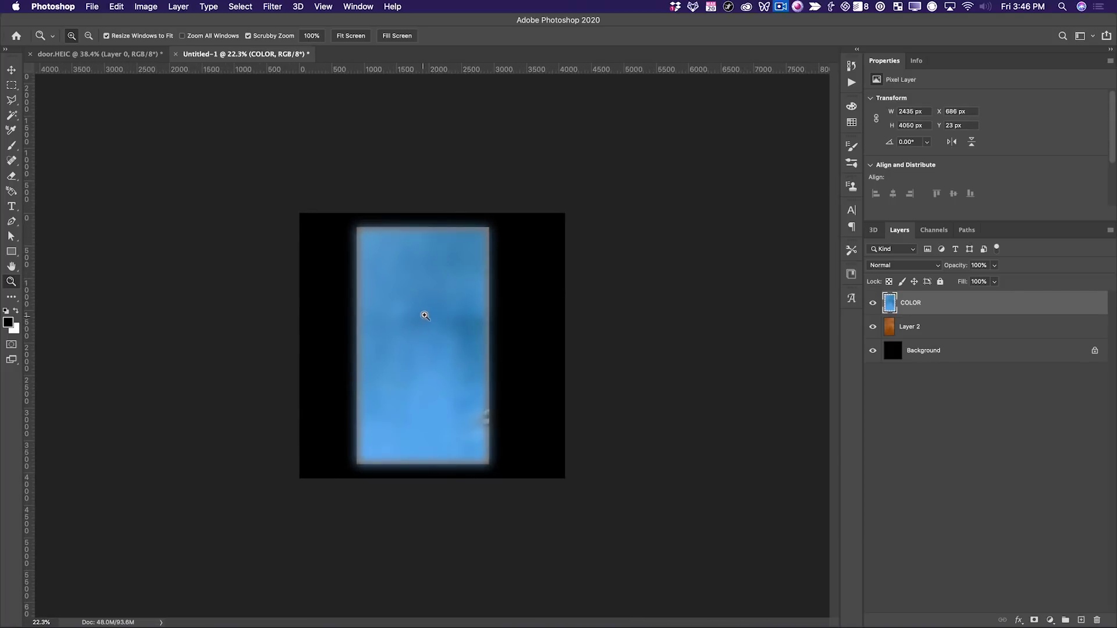
Heal the dark patch across the middle and right side of the COLOR layer with an 800 px Content-Aware Spot Healing Brush.
{"action": "key", "text": "j"}
{"action": "key", "text": "bracketright"}
{"action": "key", "text": "bracketright"}
{"action": "key", "text": "bracketright"}
{"action": "key", "text": "bracketright"}
{"action": "key", "text": "bracketright"}
{"action": "key", "text": "bracketright"}
{"action": "key", "text": "bracketright"}
{"action": "mouse_move", "coordinate": [440, 297]}
{"action": "left_mouse_down"}
{"action": "mouse_move", "coordinate": [475, 312]}
{"action": "mouse_move", "coordinate": [467, 407]}
{"action": "mouse_move", "coordinate": [468, 305]}
{"action": "mouse_move", "coordinate": [451, 290]}
{"action": "mouse_move", "coordinate": [410, 325]}
{"action": "mouse_move", "coordinate": [418, 322]}
{"action": "left_mouse_up"}
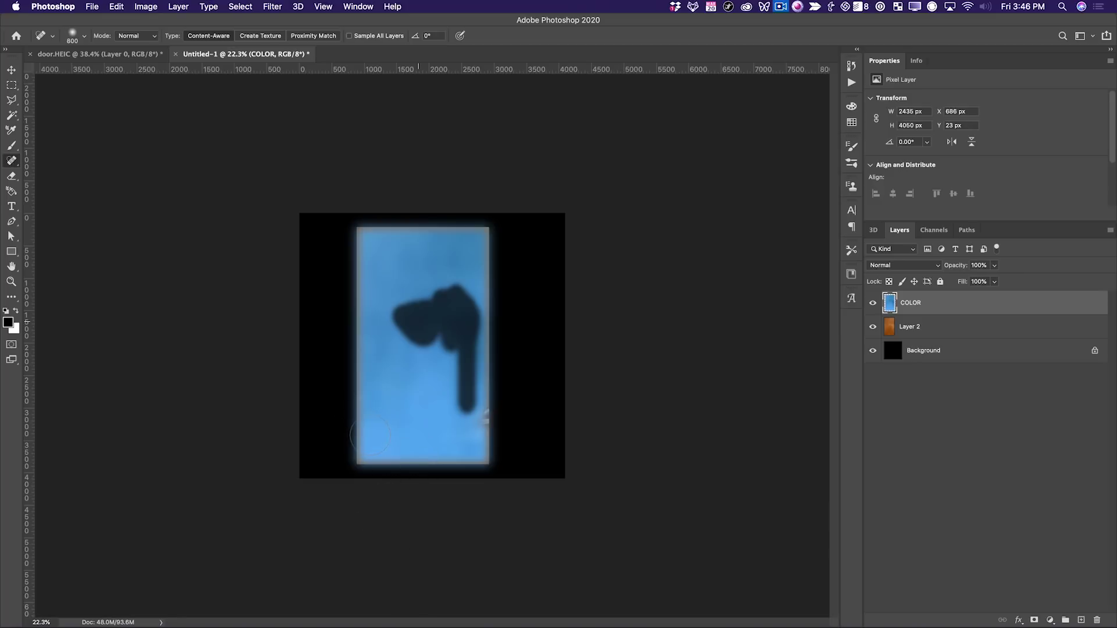
Even out the remaining dark areas of the COLOR layer with the Spot Healing Brush and a 600 px Clone Stamp.
{"action": "scroll", "coordinate": [527, 374], "scroll_direction": "up", "scroll_amount": 3}
{"action": "left_click_drag", "start_coordinate": [485, 408], "coordinate": [445, 258]}
{"action": "mouse_move", "coordinate": [401, 308]}
{"action": "left_mouse_down"}
{"action": "mouse_move", "coordinate": [436, 298]}
{"action": "mouse_move", "coordinate": [456, 256]}
{"action": "mouse_move", "coordinate": [410, 274]}
{"action": "mouse_move", "coordinate": [395, 259]}
{"action": "mouse_move", "coordinate": [401, 221]}
{"action": "left_mouse_up"}
{"action": "key", "text": "s"}
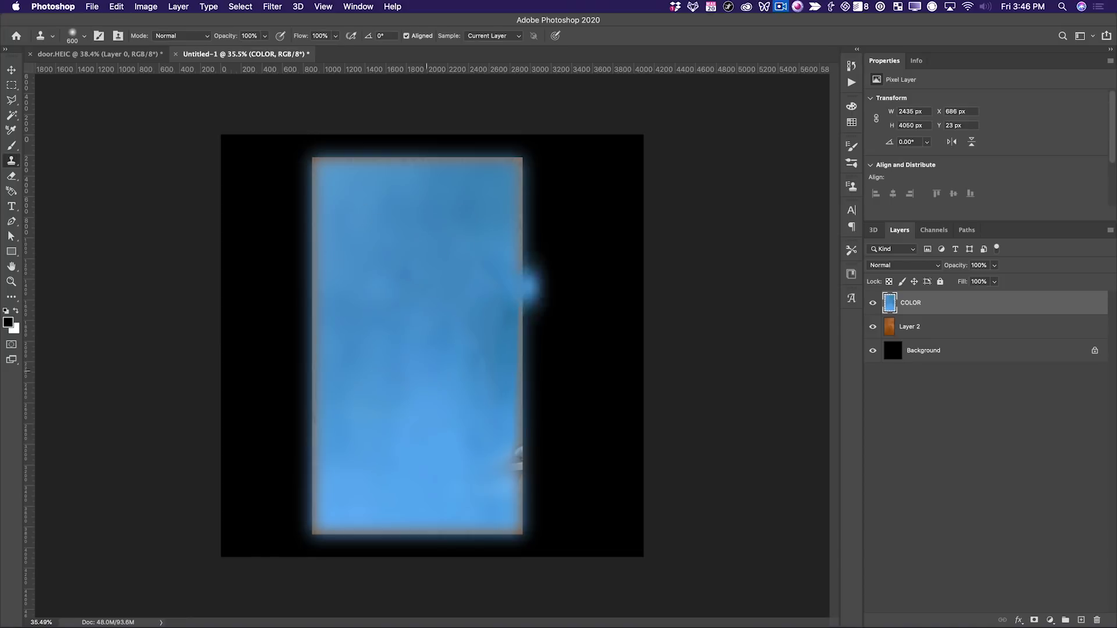
{"action": "left_click_drag", "start_coordinate": [447, 361], "coordinate": [417, 424]}
{"action": "key", "text": "j"}
{"action": "mouse_move", "coordinate": [492, 290]}
{"action": "left_mouse_down"}
{"action": "mouse_move", "coordinate": [483, 407]}
{"action": "mouse_move", "coordinate": [457, 377]}
{"action": "mouse_move", "coordinate": [474, 364]}
{"action": "mouse_move", "coordinate": [486, 283]}
{"action": "left_mouse_up"}
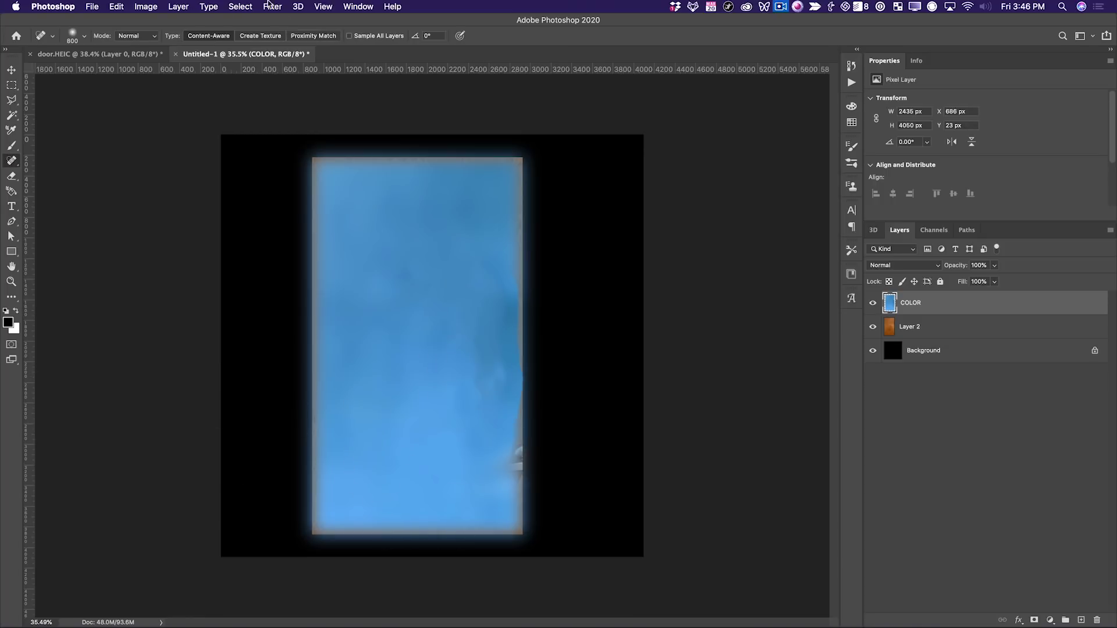
Apply a Gaussian Blur with a 31.7 px radius to the COLOR layer.
{"action": "left_click", "coordinate": [272, 6]}
{"action": "mouse_move", "coordinate": [279, 142]}
{"action": "left_click", "coordinate": [499, 192]}
{"action": "left_click_drag", "start_coordinate": [623, 344], "coordinate": [666, 344]}
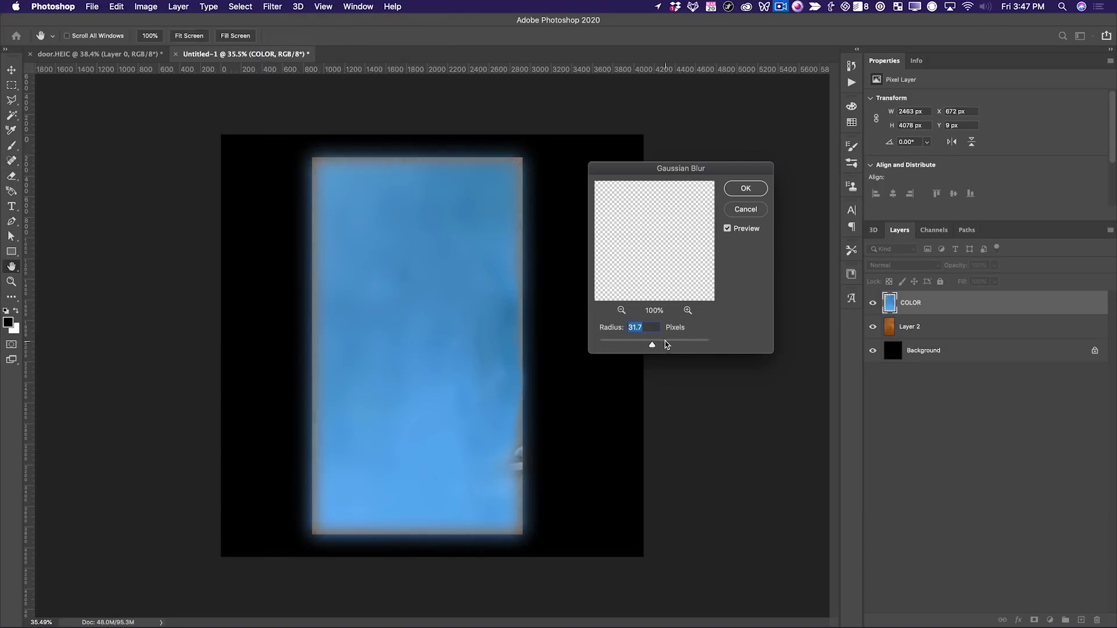
{"action": "left_click", "coordinate": [746, 188]}
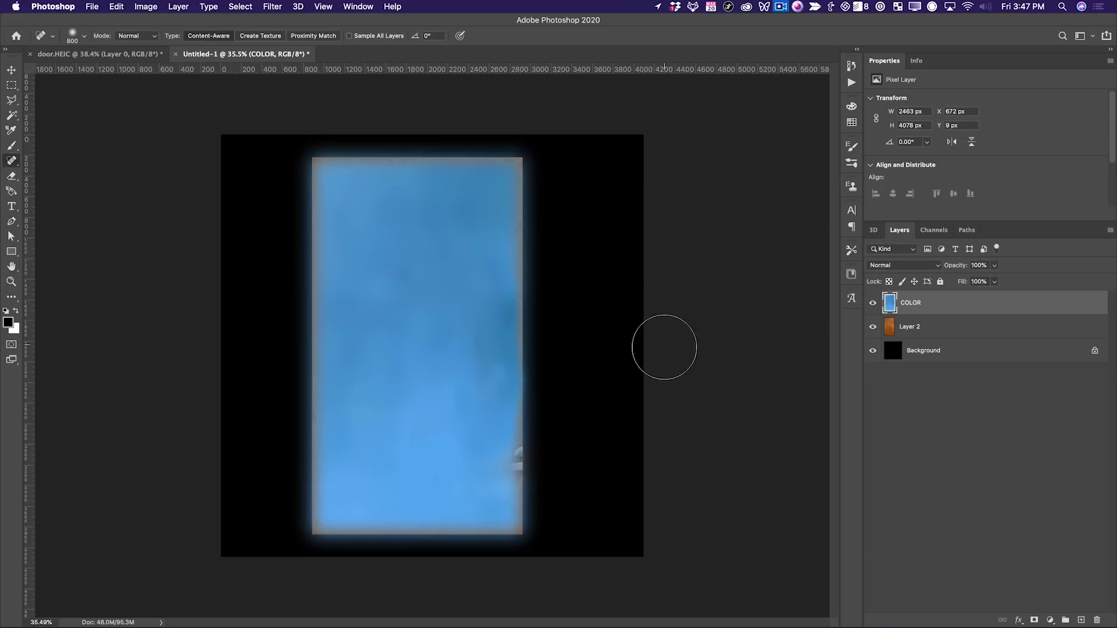
Set the COLOR layer's opacity to 50% and check the evenness of the wood grain beneath it.
{"action": "key", "text": "v"}
{"action": "key", "text": "5"}
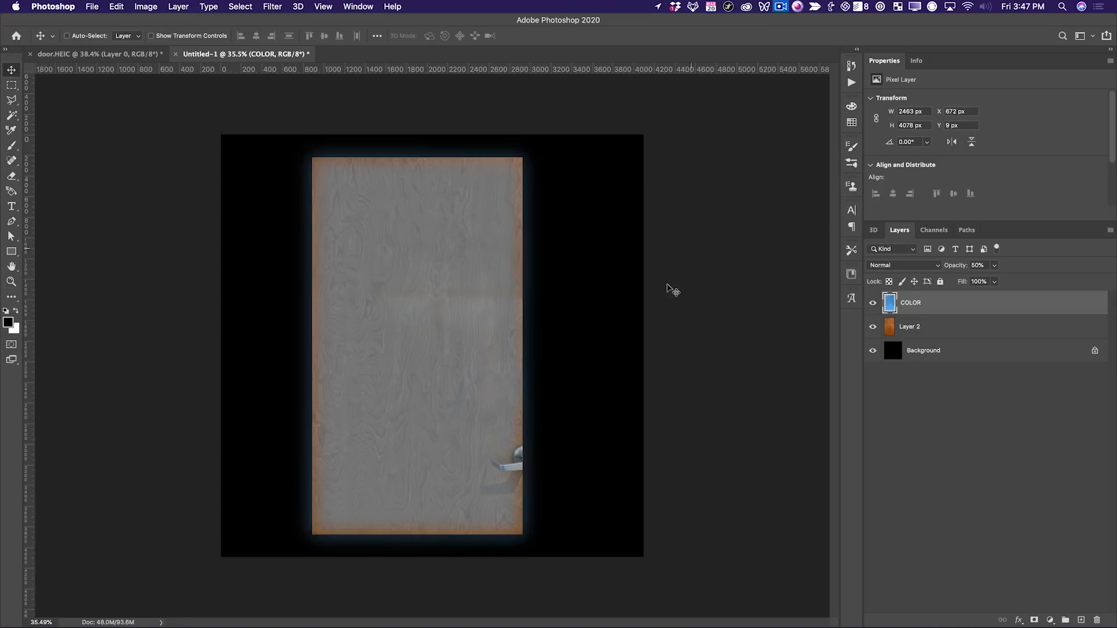
{"action": "key", "text": "z"}
{"action": "left_click_drag", "start_coordinate": [425, 349], "coordinate": [444, 337]}
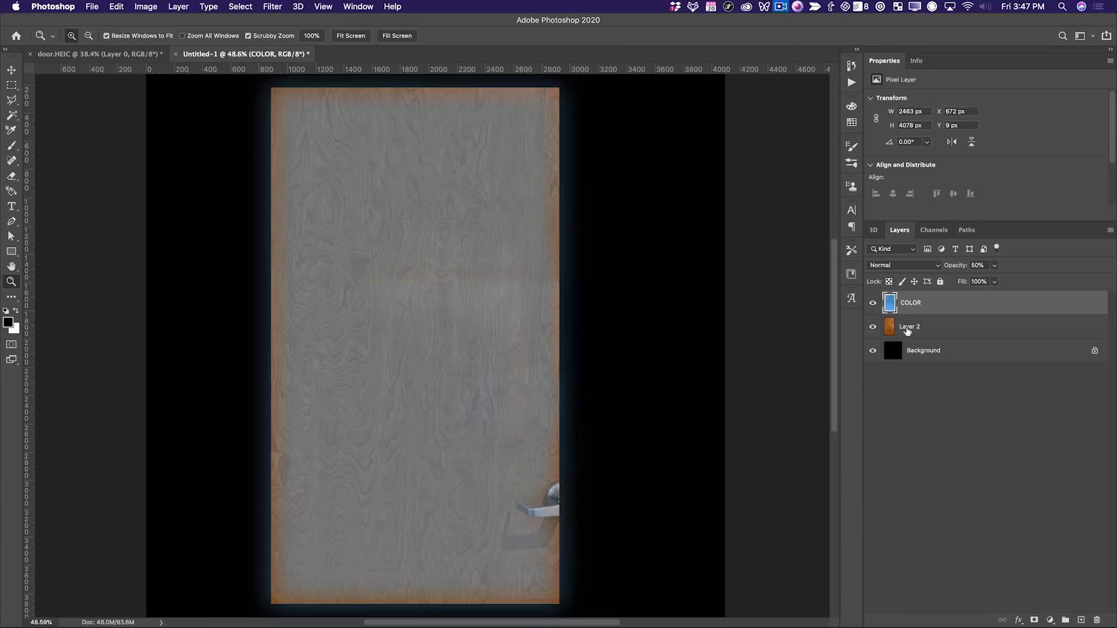
Duplicate Layer 2 beneath itself as a hidden backup and merge the COLOR layer with the original Layer 2.
{"action": "left_click", "coordinate": [910, 327]}
{"action": "left_click_drag", "start_coordinate": [936, 331], "coordinate": [935, 354]}
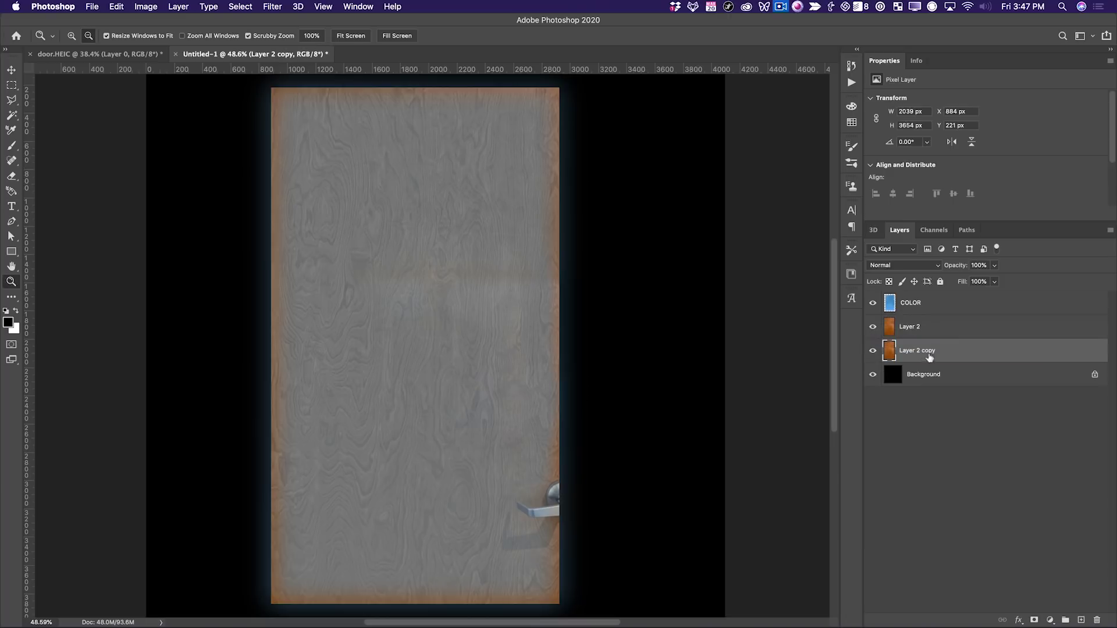
{"action": "left_click", "coordinate": [873, 351]}
{"action": "left_click", "coordinate": [936, 303]}
{"action": "left_click", "coordinate": [927, 331], "text": "shift"}
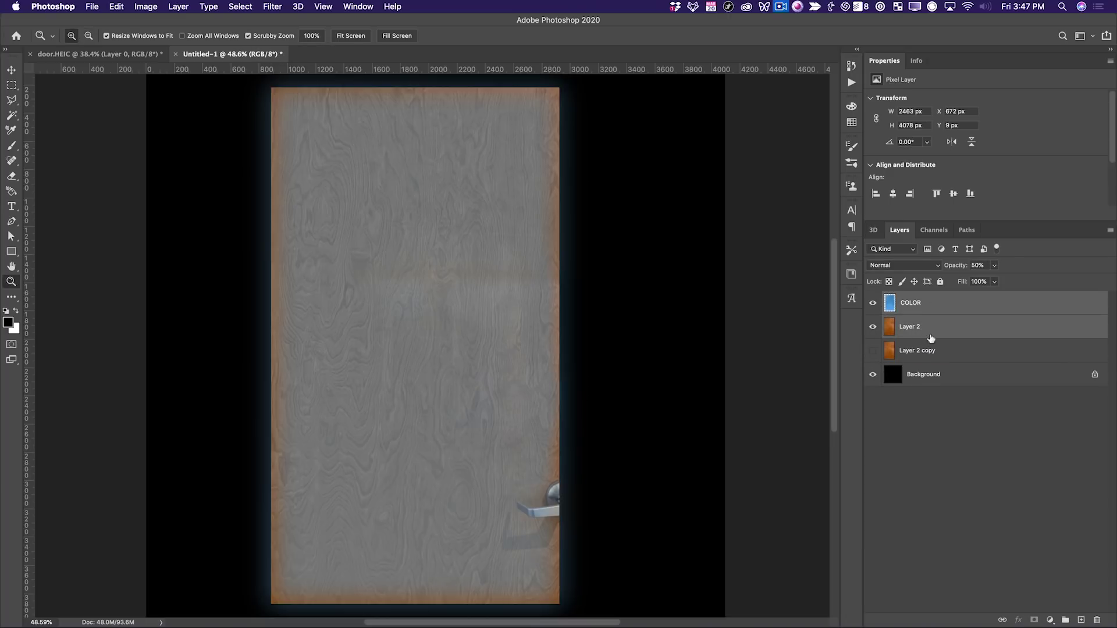
{"action": "key", "text": "super+e"}
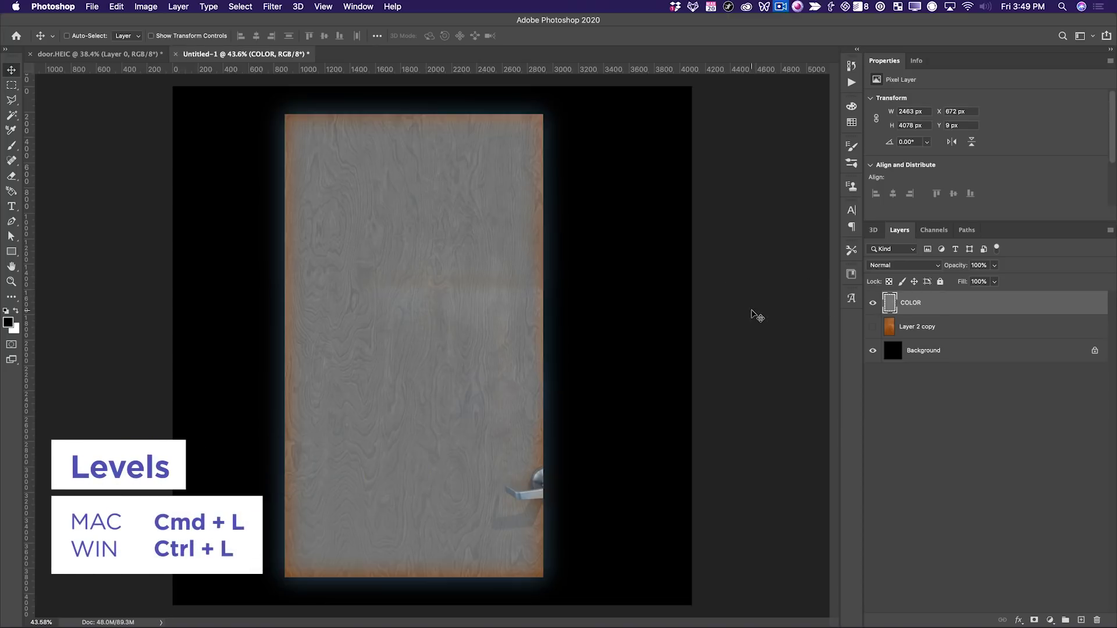
Adjust the merged COLOR layer's Levels per channel, setting the red white input to 199 and the blue black input to 65.
{"action": "key", "text": "super+l"}
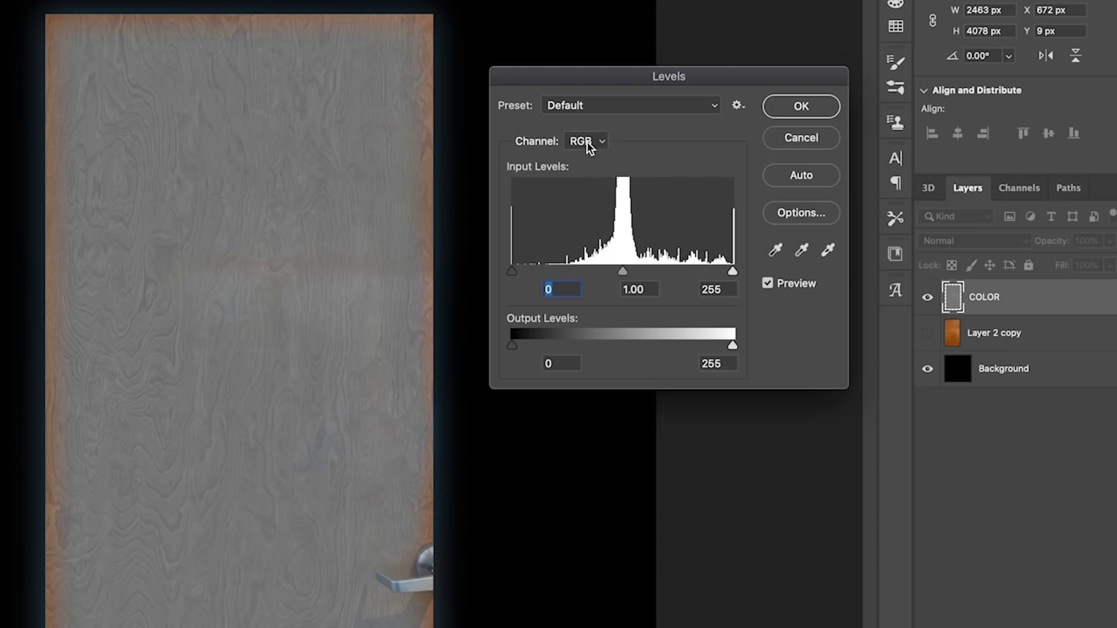
{"action": "left_click", "coordinate": [678, 162]}
{"action": "left_click", "coordinate": [584, 154]}
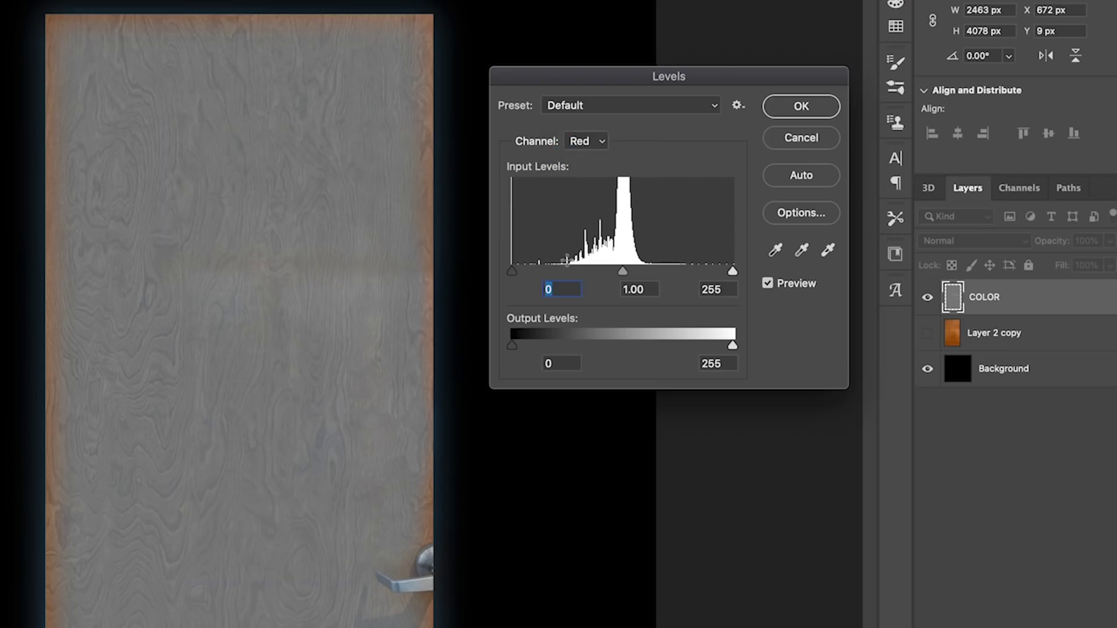
{"action": "left_click_drag", "start_coordinate": [734, 274], "coordinate": [690, 272]}
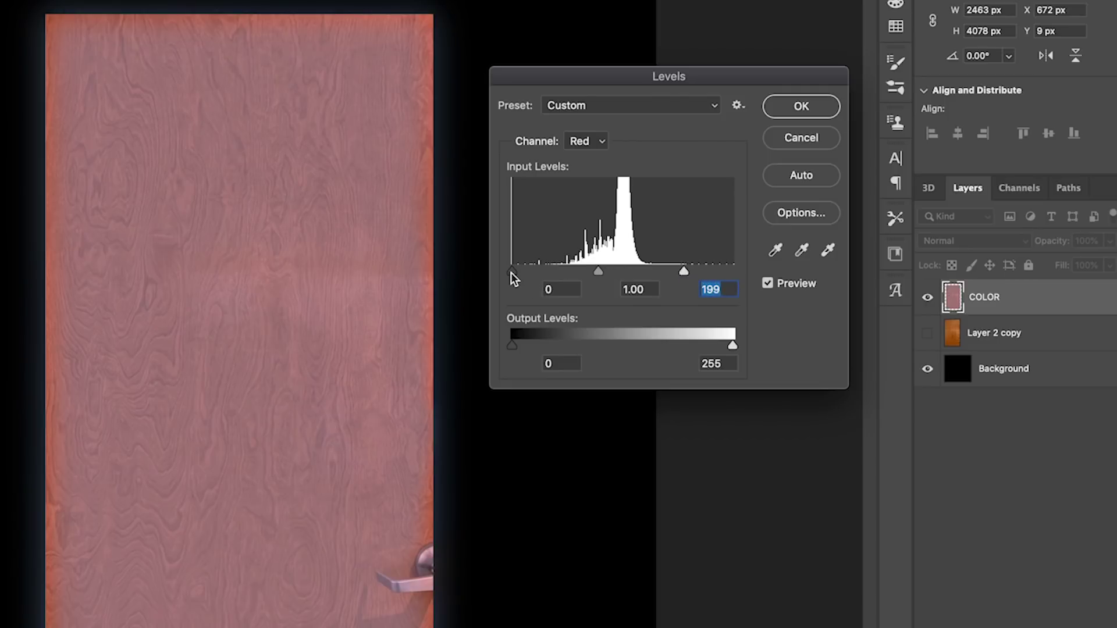
{"action": "left_click_drag", "start_coordinate": [511, 273], "coordinate": [540, 271]}
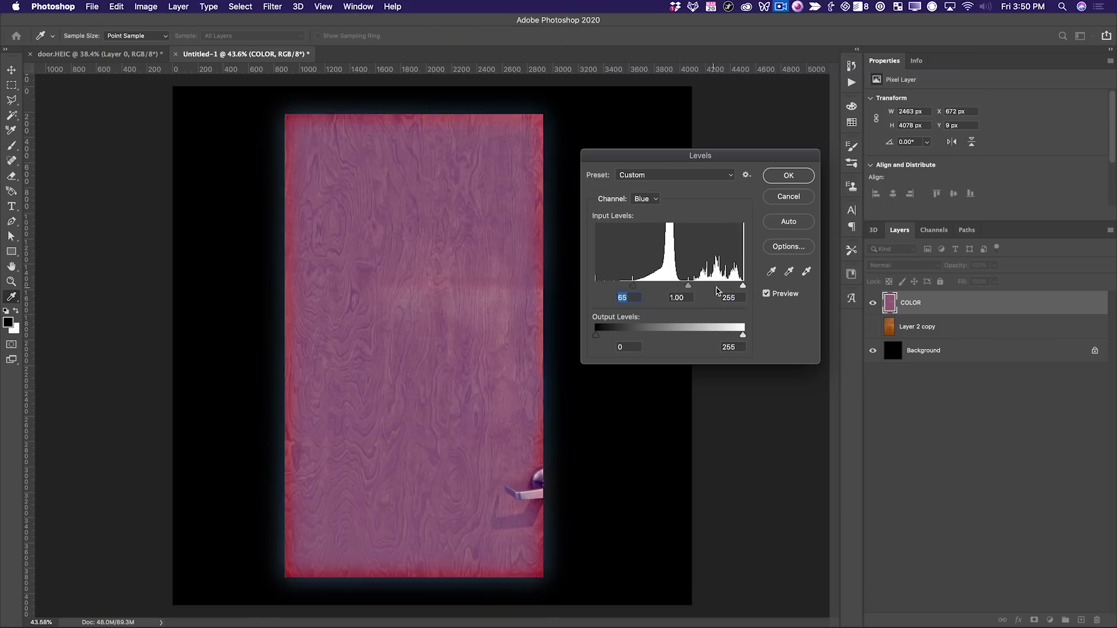
{"action": "left_click_drag", "start_coordinate": [743, 285], "coordinate": [741, 285]}
{"action": "left_click", "coordinate": [781, 177]}
Bring Layer 2 copy above COLOR and place the original door and the corrected one side by side on the canvas.
{"action": "key", "text": "v"}
{"action": "left_click_drag", "start_coordinate": [891, 329], "coordinate": [893, 298]}
{"action": "left_click_drag", "start_coordinate": [432, 294], "coordinate": [321, 293]}
{"action": "left_click", "coordinate": [966, 326]}
{"action": "left_click_drag", "start_coordinate": [508, 327], "coordinate": [635, 313]}
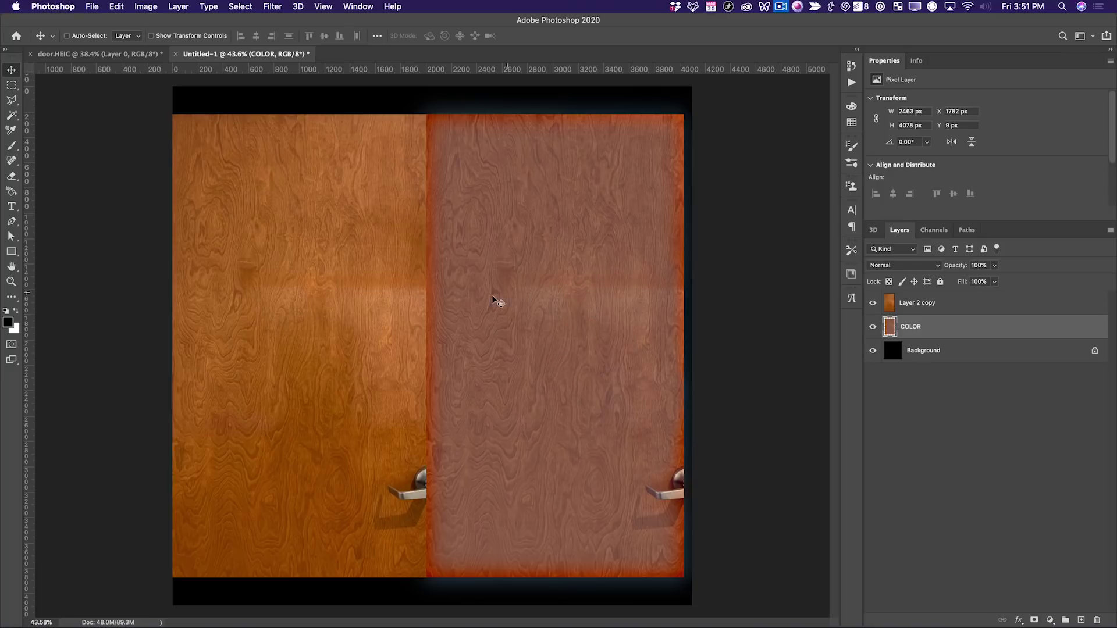
Clone clean wood grain over the light band, blotches and door handle on the COLOR layer with a 600 px Clone Stamp.
{"action": "key", "text": "s"}
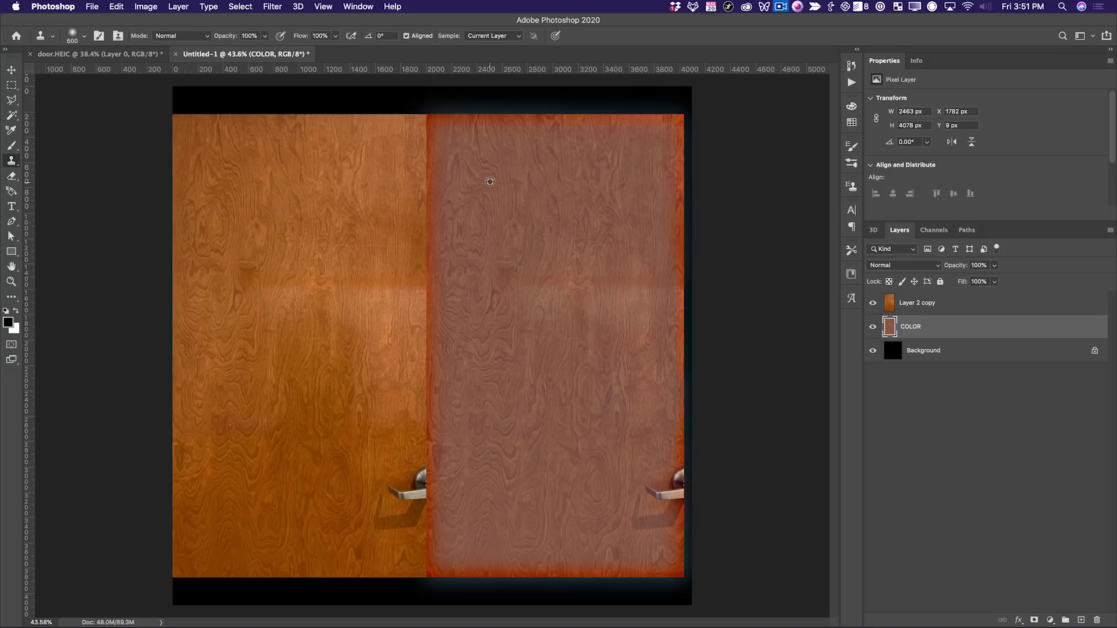
{"action": "mouse_move", "coordinate": [491, 274]}
{"action": "left_mouse_down"}
{"action": "mouse_move", "coordinate": [491, 309]}
{"action": "mouse_move", "coordinate": [552, 312]}
{"action": "left_mouse_up"}
{"action": "key", "text": "super+z"}
{"action": "left_click", "coordinate": [488, 174], "text": "alt"}
{"action": "mouse_move", "coordinate": [517, 264]}
{"action": "left_mouse_down"}
{"action": "mouse_move", "coordinate": [507, 280]}
{"action": "mouse_move", "coordinate": [564, 307]}
{"action": "mouse_move", "coordinate": [591, 342]}
{"action": "mouse_move", "coordinate": [589, 276]}
{"action": "mouse_move", "coordinate": [589, 329]}
{"action": "left_mouse_up"}
{"action": "left_click", "coordinate": [535, 445], "text": "alt"}
{"action": "left_click", "coordinate": [541, 351], "text": "alt"}
{"action": "left_click", "coordinate": [529, 406], "text": "alt"}
{"action": "mouse_move", "coordinate": [617, 257]}
{"action": "left_mouse_down"}
{"action": "mouse_move", "coordinate": [620, 319]}
{"action": "mouse_move", "coordinate": [630, 252]}
{"action": "mouse_move", "coordinate": [643, 299]}
{"action": "mouse_move", "coordinate": [638, 367]}
{"action": "left_mouse_up"}
{"action": "left_click", "coordinate": [612, 439], "text": "alt"}
{"action": "left_click_drag", "start_coordinate": [639, 434], "coordinate": [669, 478]}
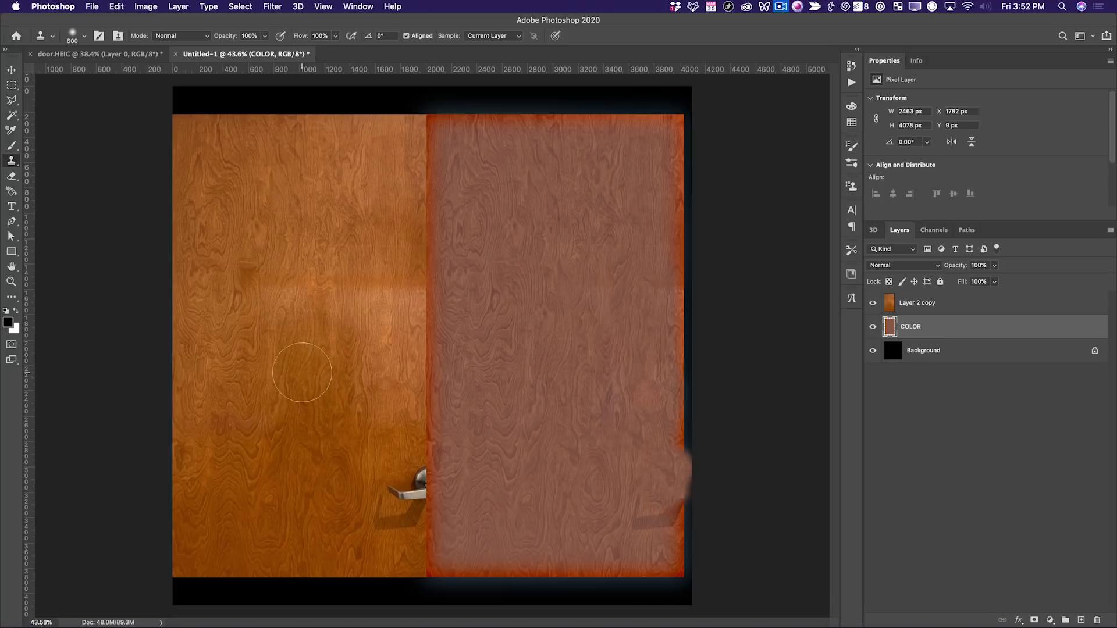
Sample an orange-brown from the original door and fill a new layer above COLOR with it.
{"action": "key", "text": "i"}
{"action": "left_click_drag", "start_coordinate": [315, 343], "coordinate": [305, 372]}
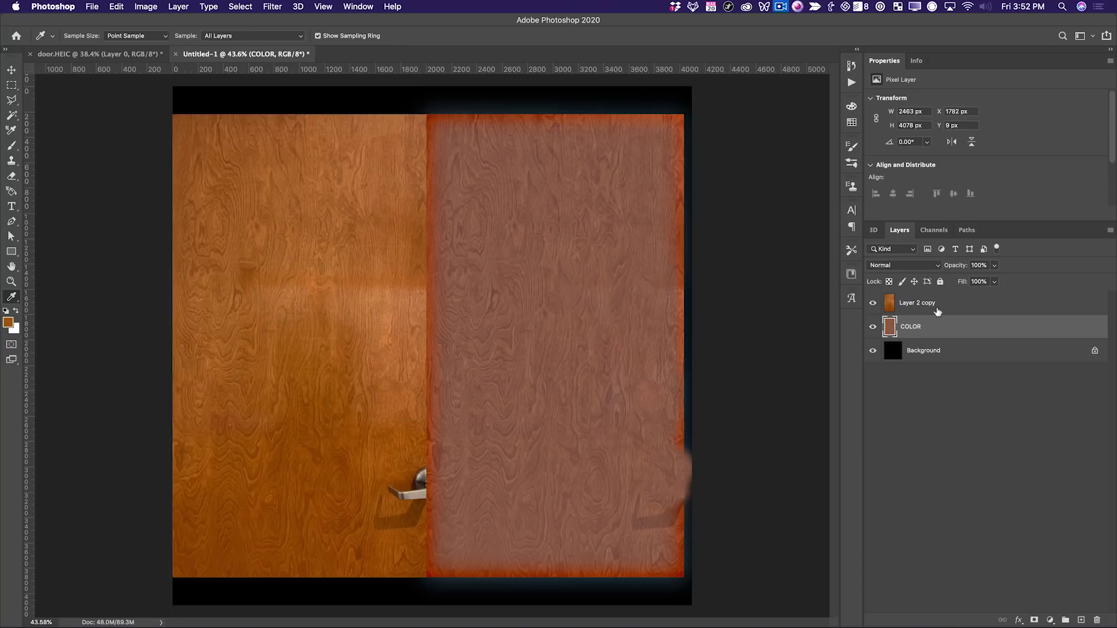
{"action": "key", "text": "shift+super+n"}
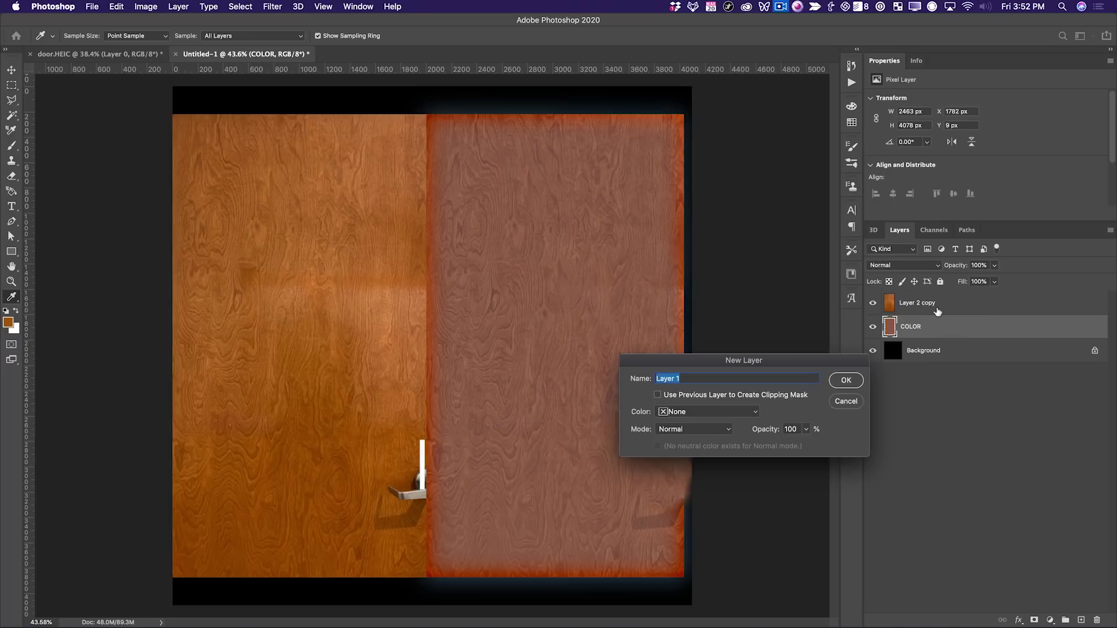
{"action": "key", "text": "Return"}
{"action": "key", "text": "alt+BackSpace"}
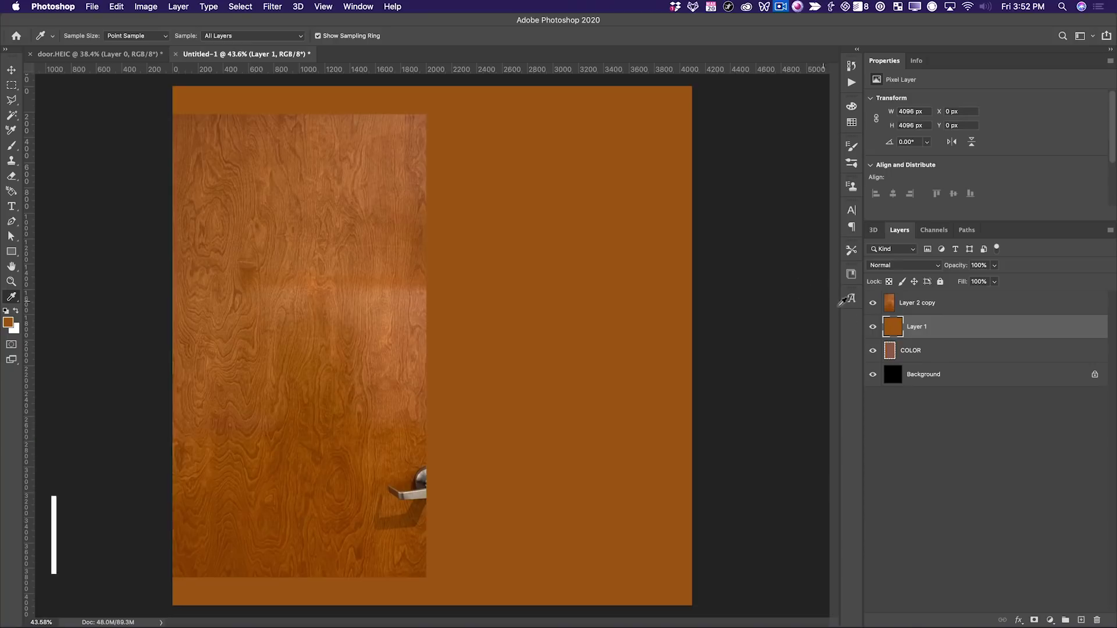
Clip the orange-brown fill layer to the COLOR layer and set its blend mode to Color.
{"action": "left_click", "coordinate": [987, 337], "text": "alt"}
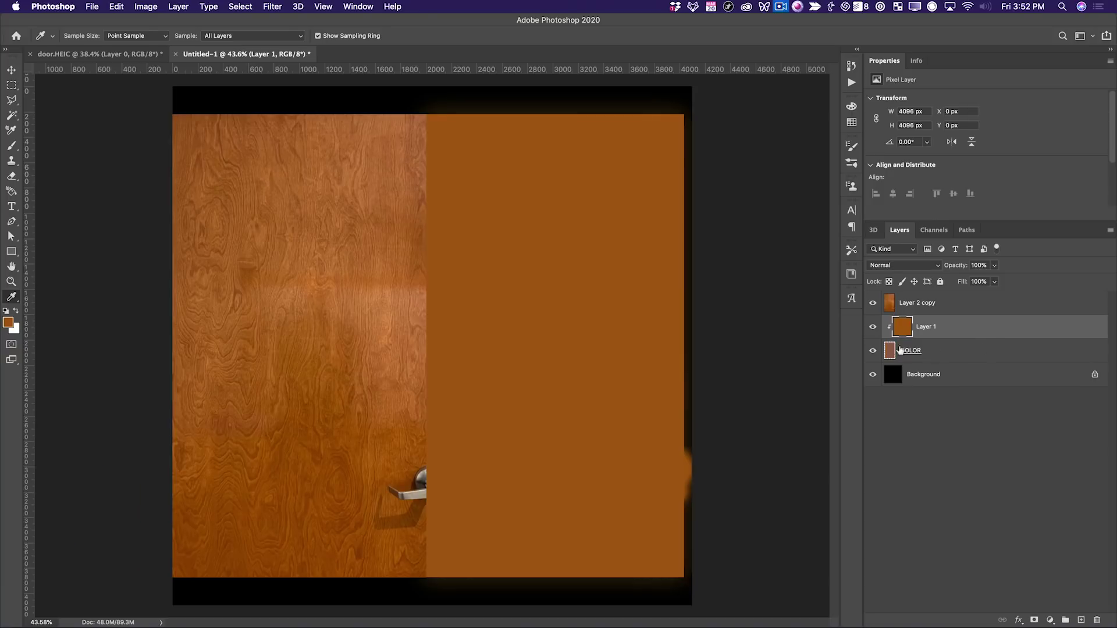
{"action": "left_click", "coordinate": [911, 265]}
{"action": "left_click", "coordinate": [933, 516]}
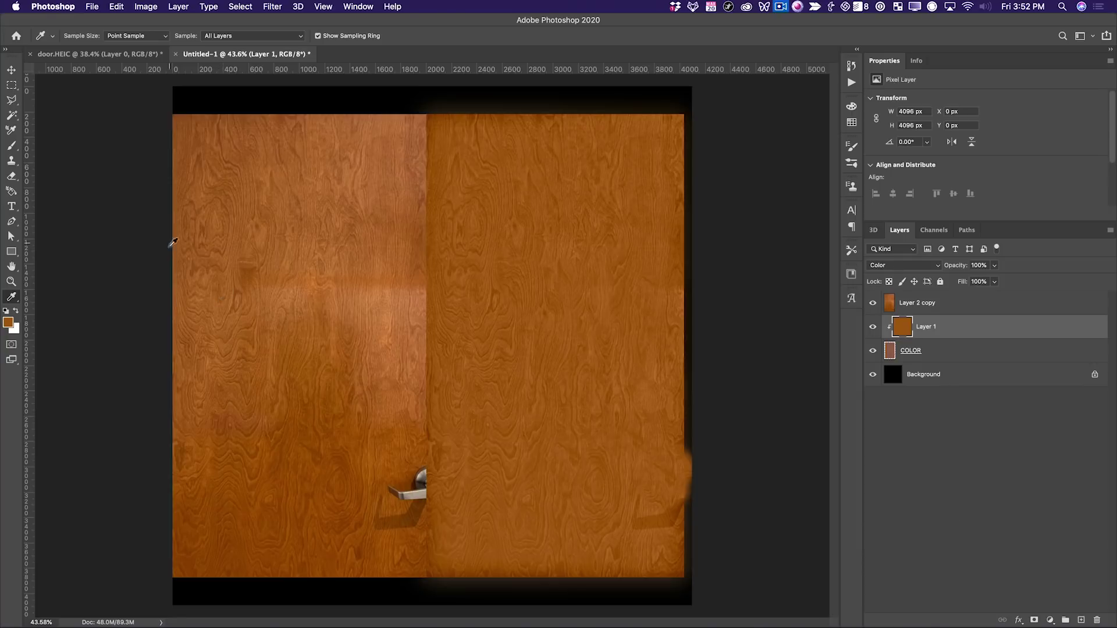
Rename the COLOR layer "New Texture".
{"action": "left_click", "coordinate": [895, 354]}
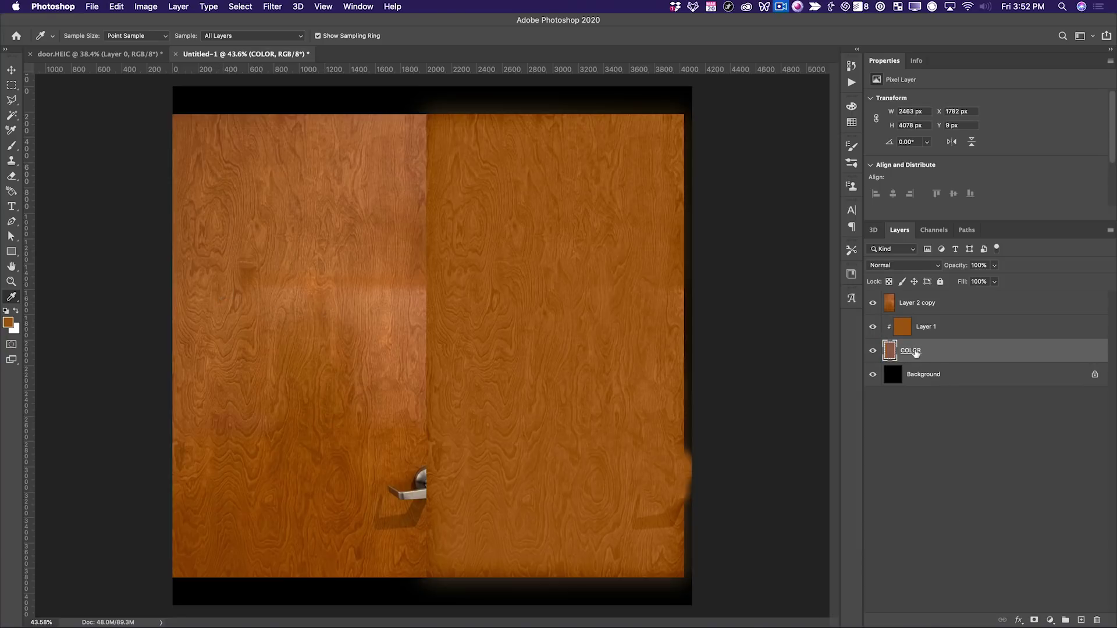
{"action": "double_click", "coordinate": [911, 351]}
{"action": "type", "text": "New Texture"}
{"action": "key", "text": "Return"}
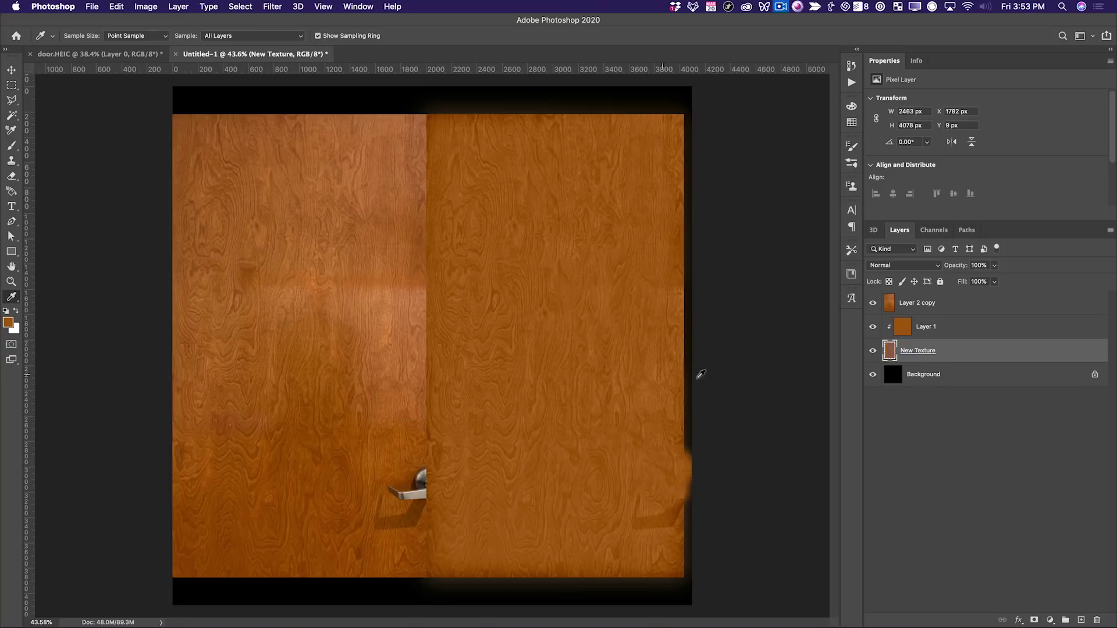
Increase the New Texture layer's contrast with Levels inputs 21, 1.00 and 216, and hide Layer 2 copy.
{"action": "key", "text": "super+l"}
{"action": "left_click_drag", "start_coordinate": [722, 155], "coordinate": [850, 132]}
{"action": "left_click_drag", "start_coordinate": [724, 263], "coordinate": [736, 263]}
{"action": "left_click_drag", "start_coordinate": [871, 262], "coordinate": [846, 265]}
{"action": "left_click", "coordinate": [794, 265]}
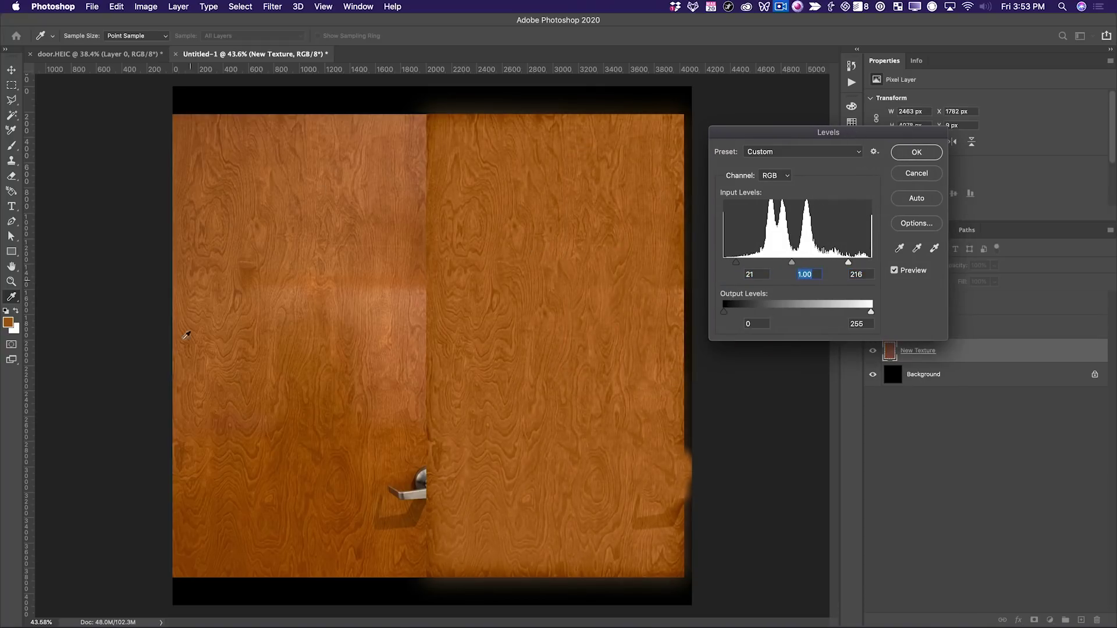
{"action": "key", "text": "Return"}
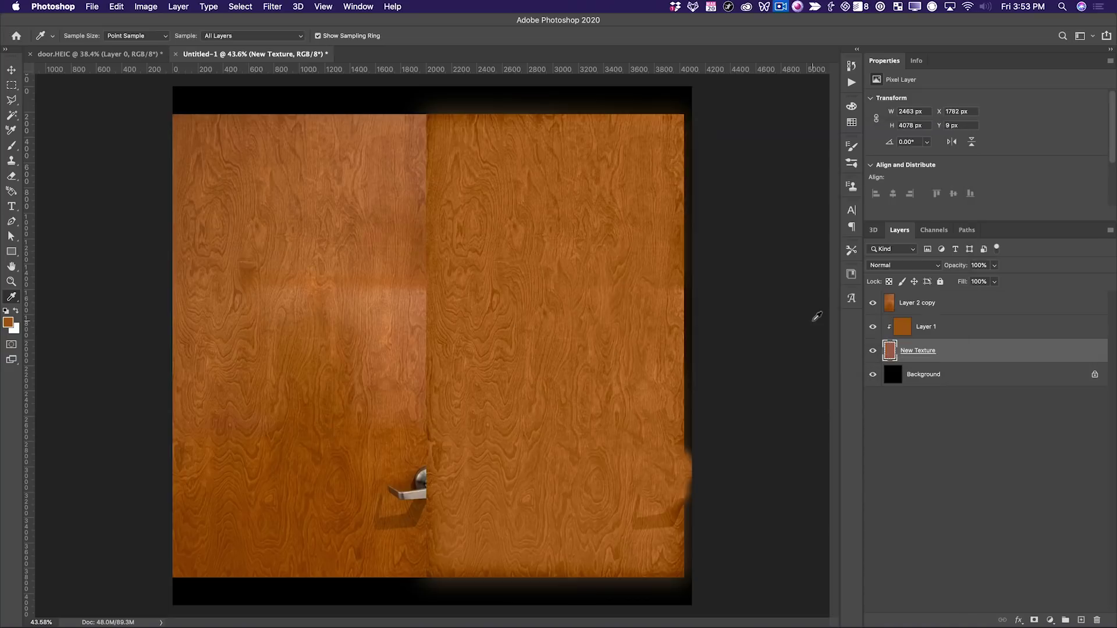
{"action": "left_click", "coordinate": [873, 302]}
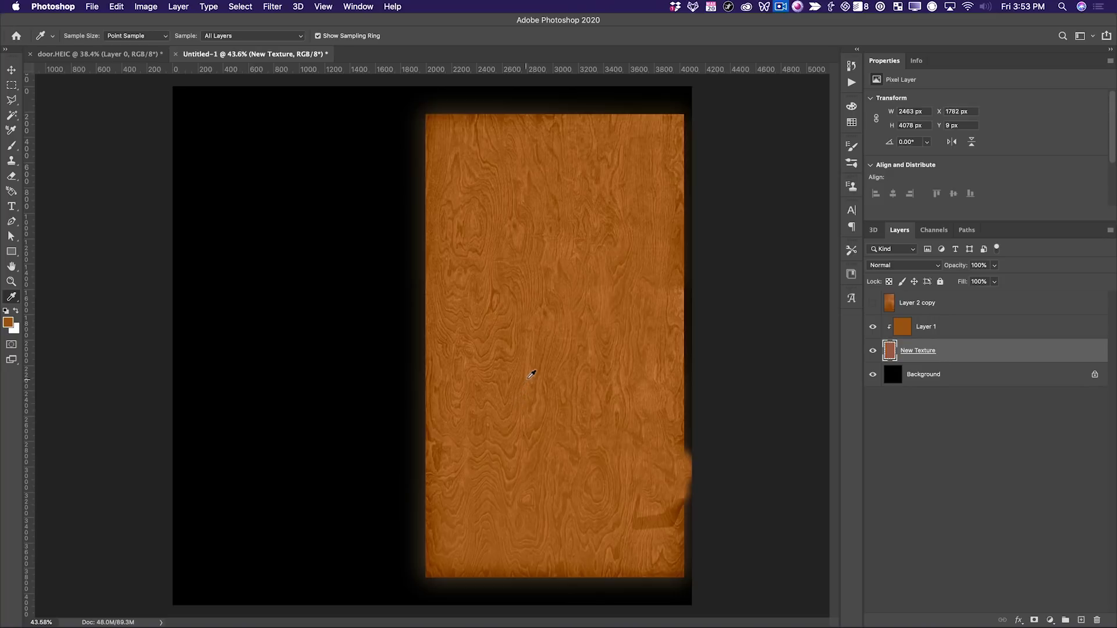
{"action": "key", "text": "m"}
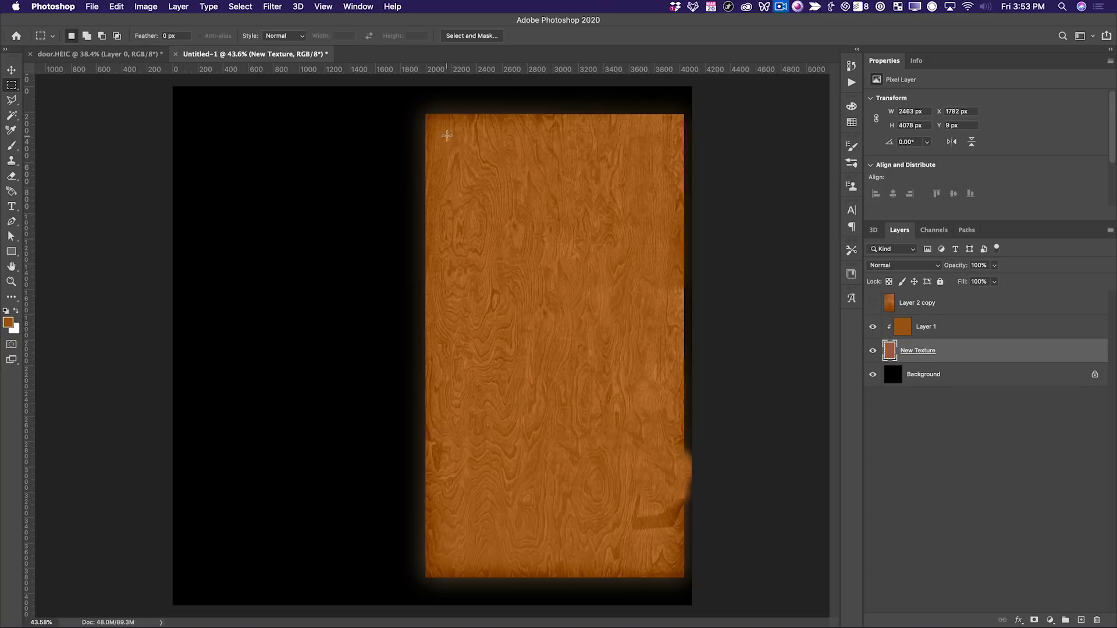
{"action": "left_click_drag", "start_coordinate": [442, 134], "coordinate": [706, 507]}
{"action": "key", "text": "z"}
{"action": "key", "text": "super+d"}
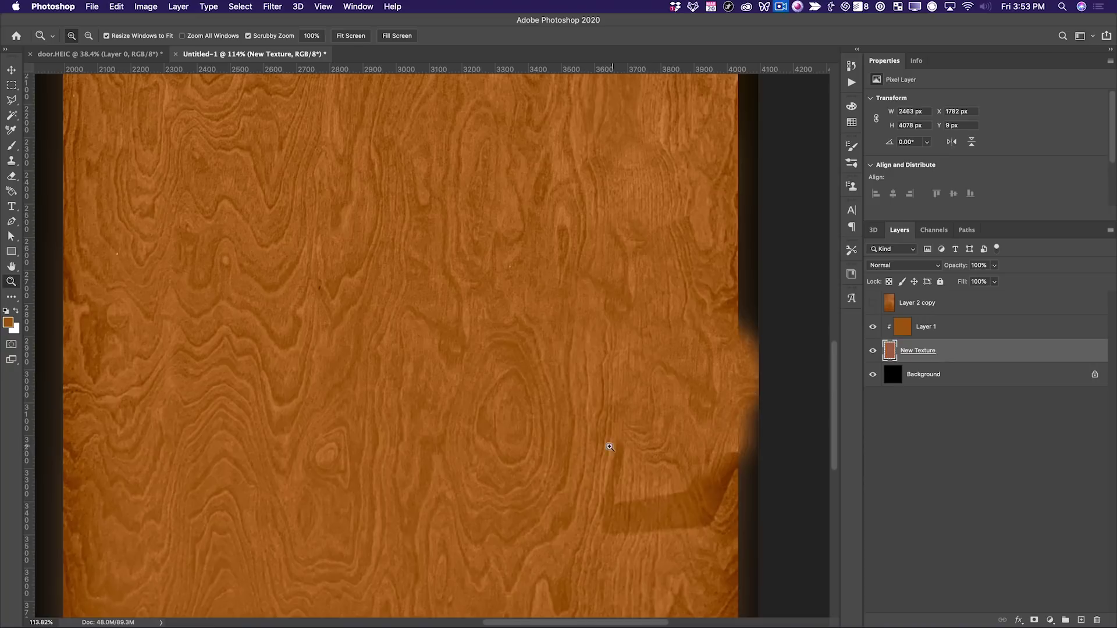
Heal the leftover door handle shadow on New Texture with the Content-Aware Spot Healing Brush.
{"action": "key", "text": "j"}
{"action": "mouse_move", "coordinate": [605, 477]}
{"action": "left_mouse_down"}
{"action": "mouse_move", "coordinate": [698, 477]}
{"action": "mouse_move", "coordinate": [815, 508]}
{"action": "left_mouse_up"}
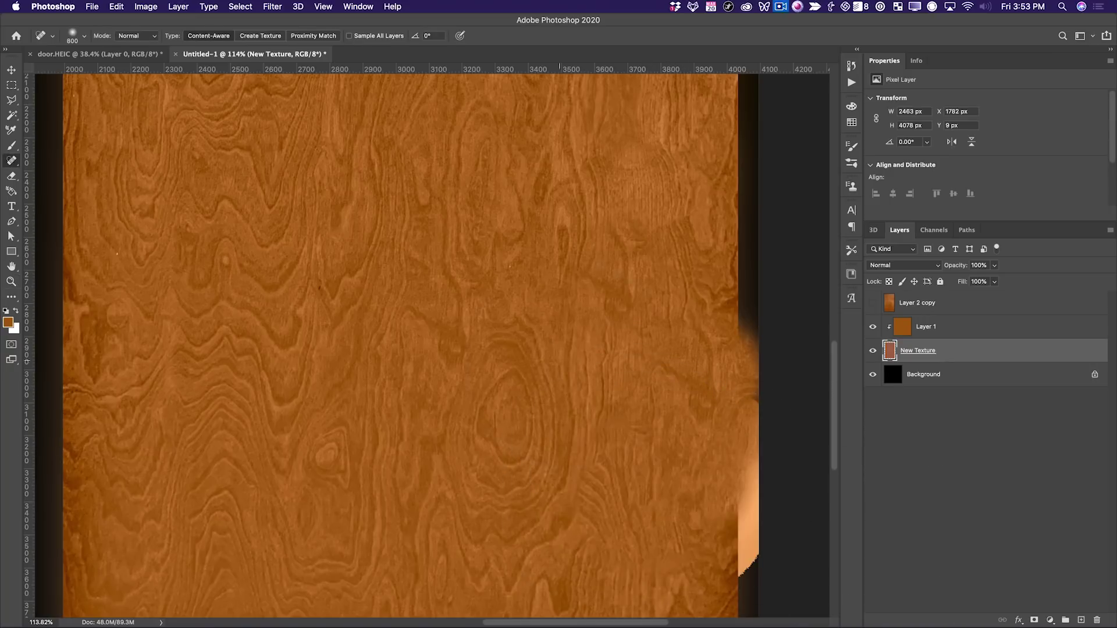
Select a rectangle of about 1816 × 3365 px inside the door's discoloured edges and check its borders.
{"action": "scroll", "coordinate": [463, 342], "scroll_direction": "down", "scroll_amount": 5}
{"action": "key", "text": "m"}
{"action": "left_click_drag", "start_coordinate": [438, 200], "coordinate": [596, 491]}
{"action": "key", "text": "z"}
{"action": "left_click_drag", "start_coordinate": [511, 506], "coordinate": [536, 411]}
{"action": "left_click_drag", "start_coordinate": [437, 434], "coordinate": [479, 434]}
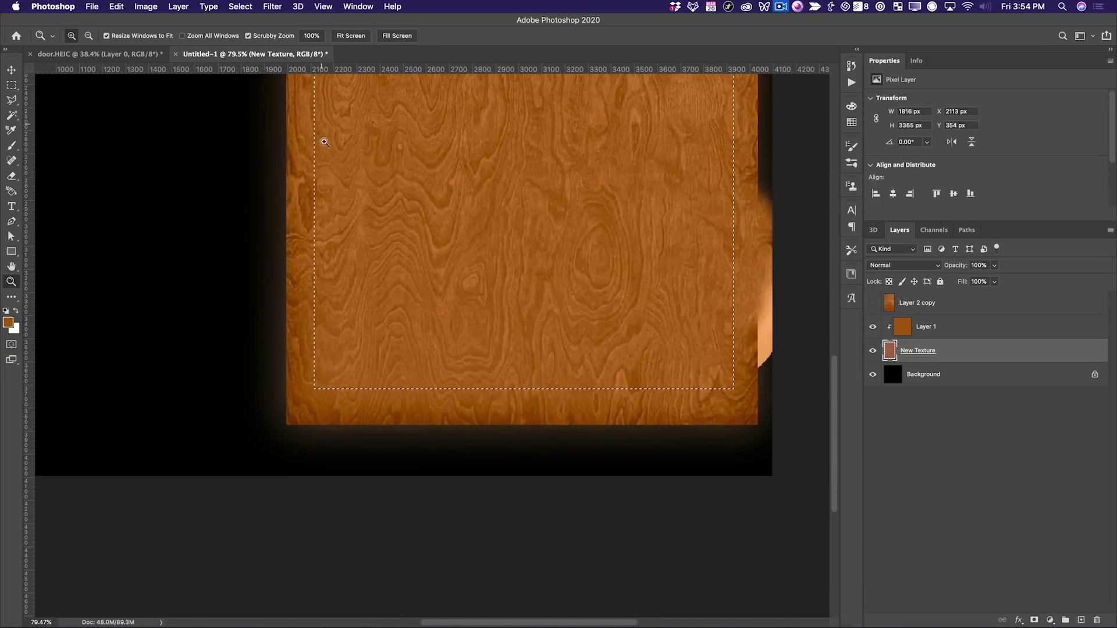
{"action": "left_click_drag", "start_coordinate": [532, 190], "coordinate": [511, 194]}
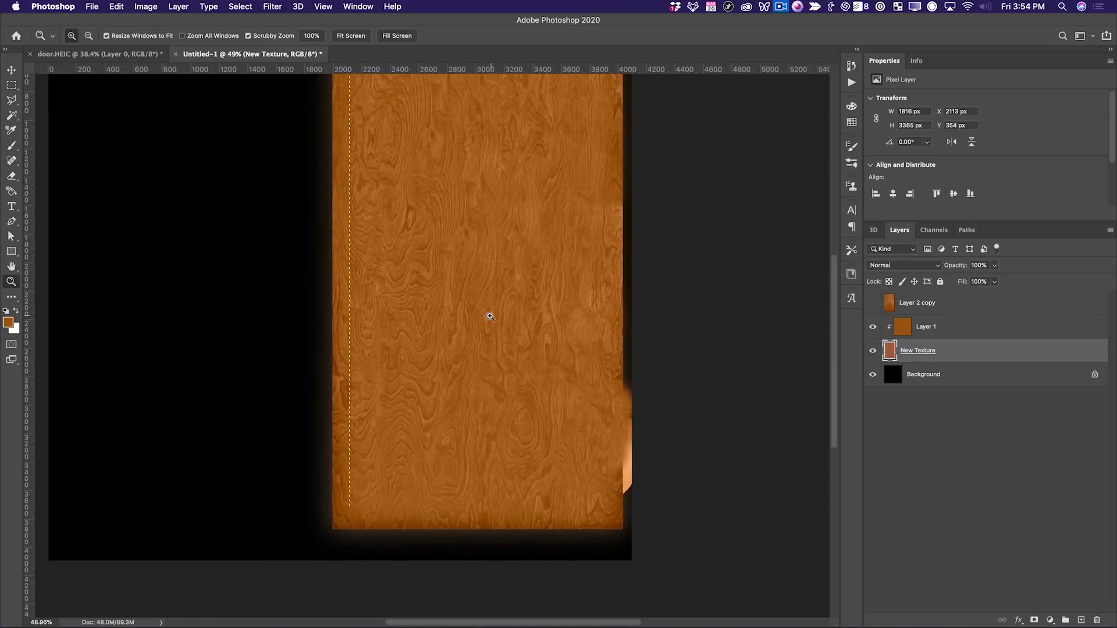
{"action": "key", "text": "super+0"}
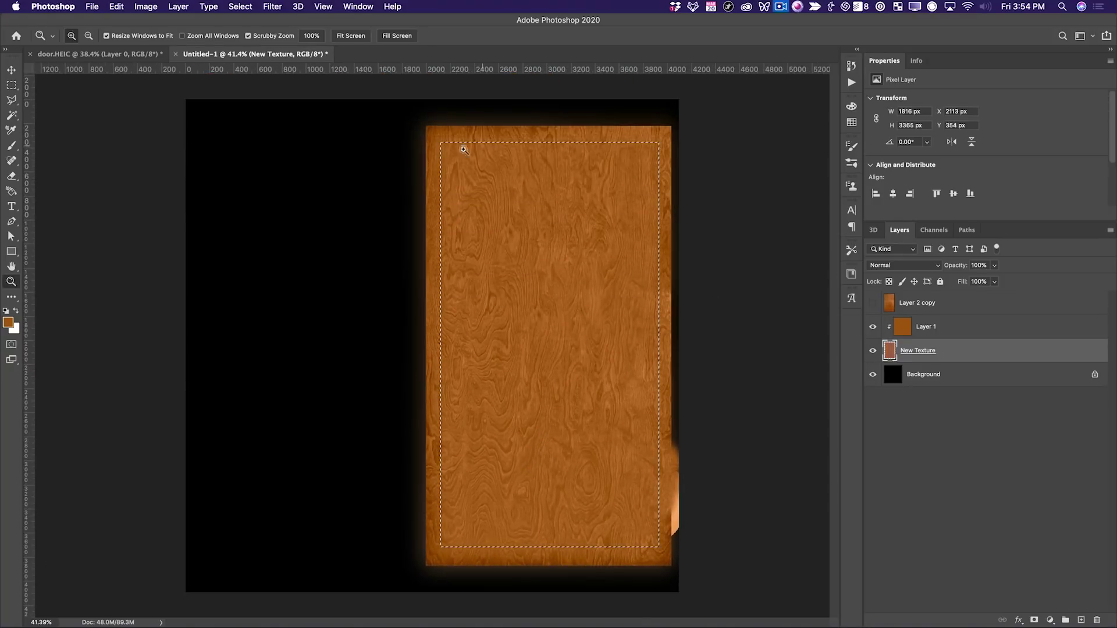
Copy the selected tinted wood to a new layer at the top of the stack and hide the source layers.
{"action": "key", "text": "super+j"}
{"action": "left_click_drag", "start_coordinate": [965, 354], "coordinate": [959, 302]}
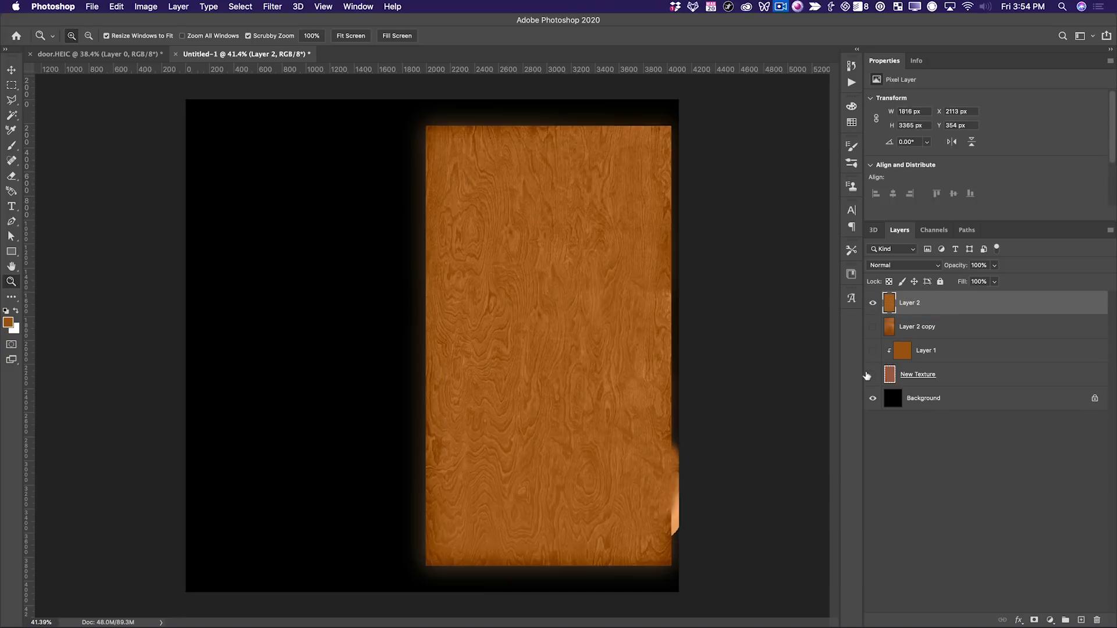
{"action": "left_click", "coordinate": [870, 375]}
Move the cropped wood layer to the canvas's upper-left corner and place a duplicate over its lower part at Y 2599 px.
{"action": "key", "text": "v"}
{"action": "left_click_drag", "start_coordinate": [529, 319], "coordinate": [287, 289]}
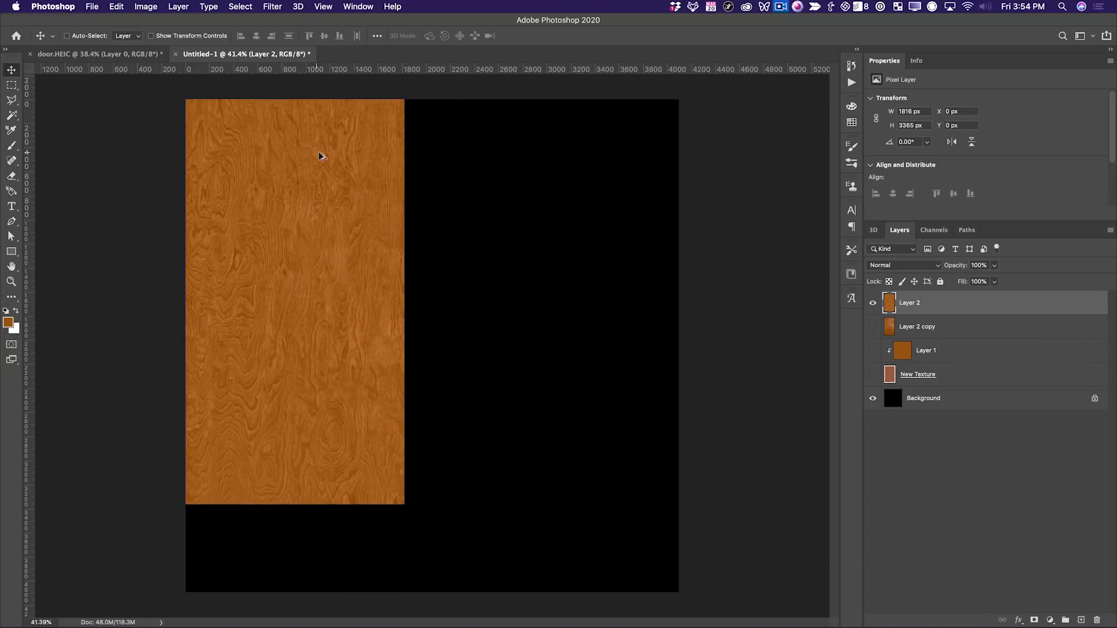
{"action": "left_click_drag", "start_coordinate": [302, 137], "coordinate": [472, 402]}
Blend the seam between the two wood pieces by erasing the duplicate's upper edge with a 300 px Eraser at 50% opacity.
{"action": "key", "text": "z"}
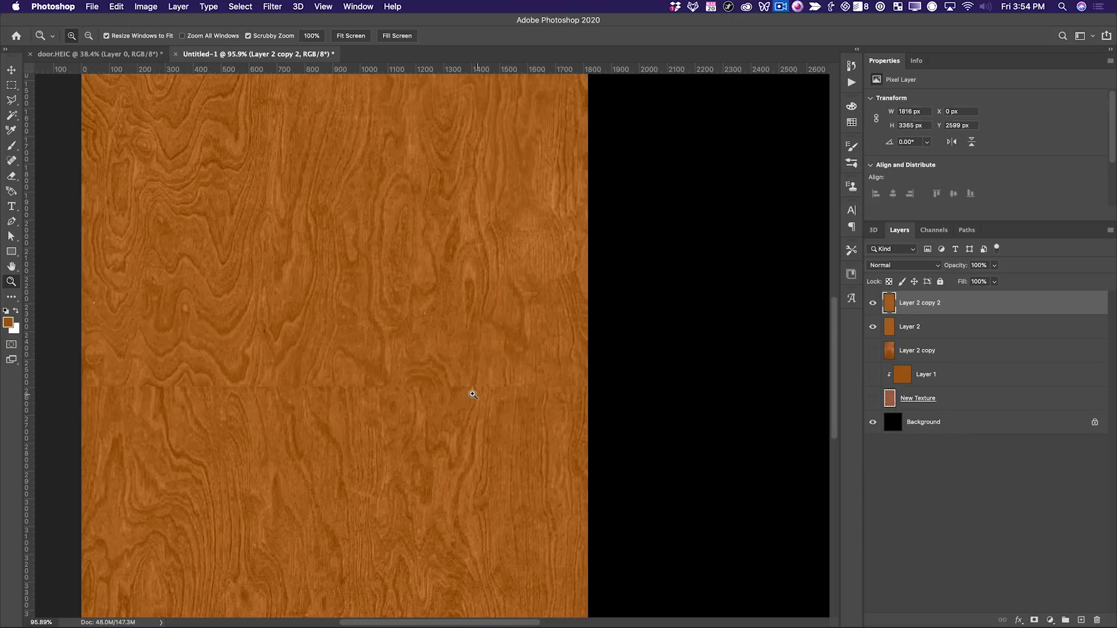
{"action": "key", "text": "e"}
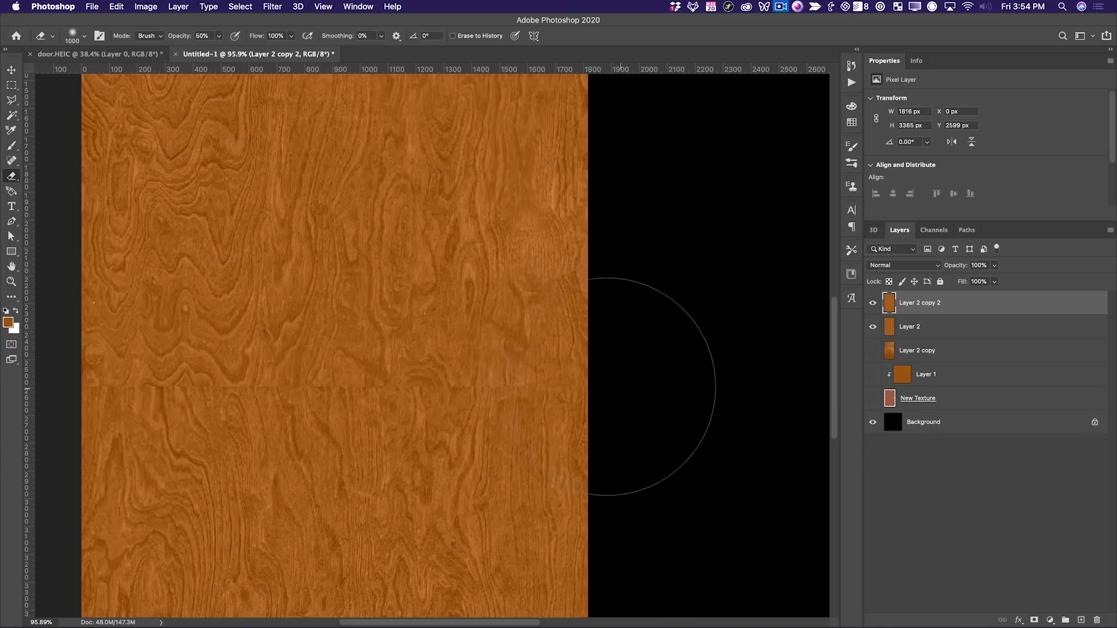
{"action": "key", "text": "bracketleft"}
{"action": "key", "text": "bracketleft"}
{"action": "key", "text": "bracketleft"}
{"action": "key", "text": "bracketleft"}
{"action": "key", "text": "bracketleft"}
{"action": "key", "text": "bracketleft"}
{"action": "key", "text": "bracketleft"}
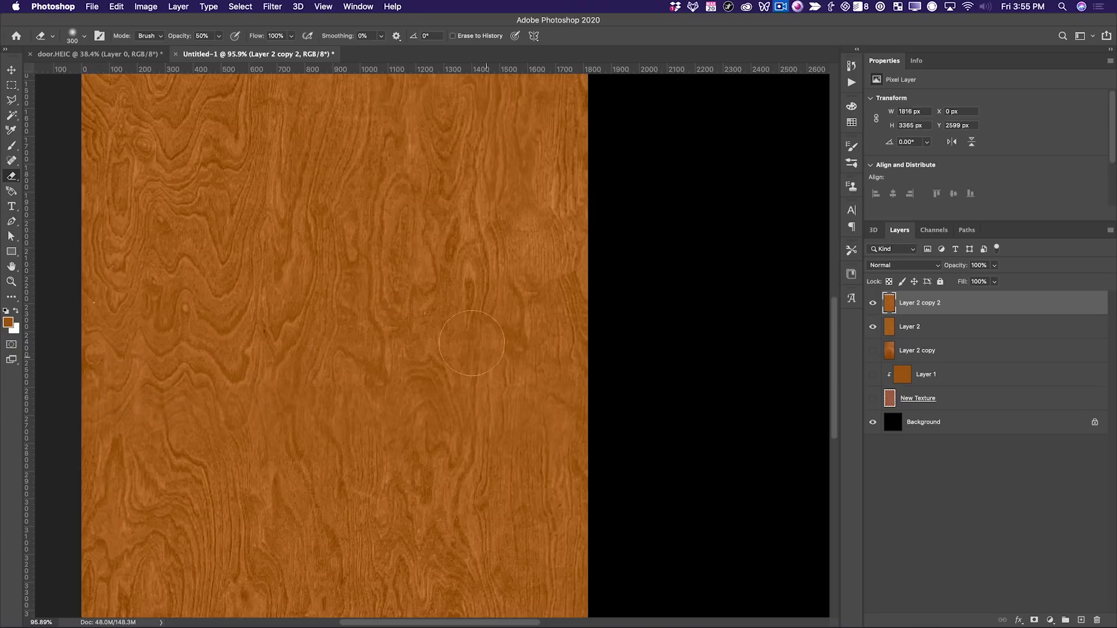
Select the two stacked wood layers and merge them into a single strip.
{"action": "key", "text": "z"}
{"action": "left_click_drag", "start_coordinate": [376, 314], "coordinate": [339, 326]}
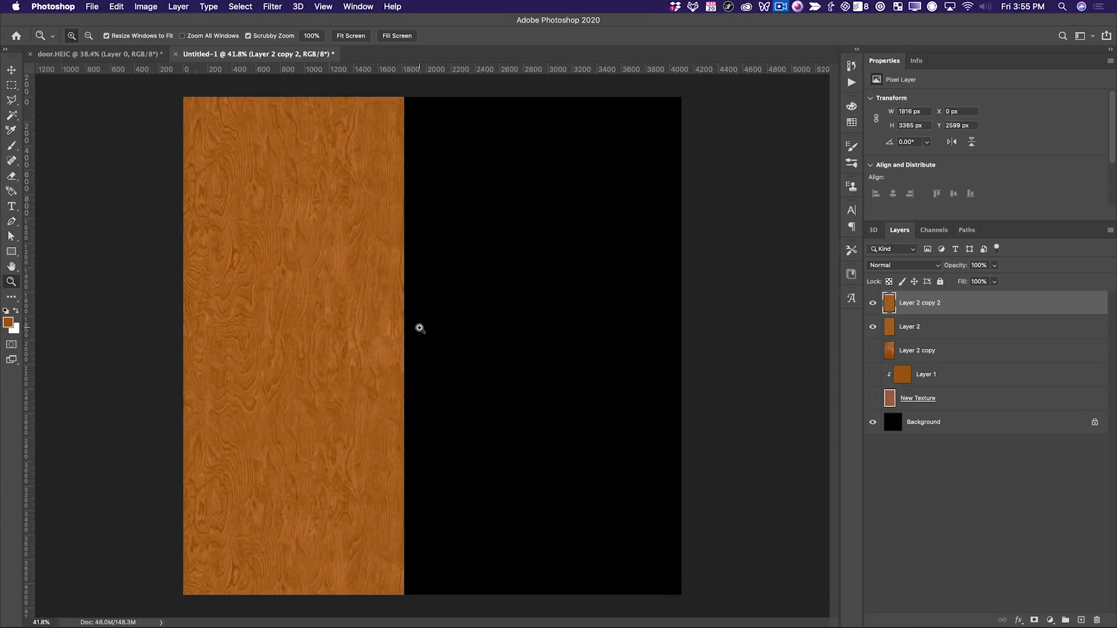
{"action": "left_click", "coordinate": [933, 322], "text": "shift"}
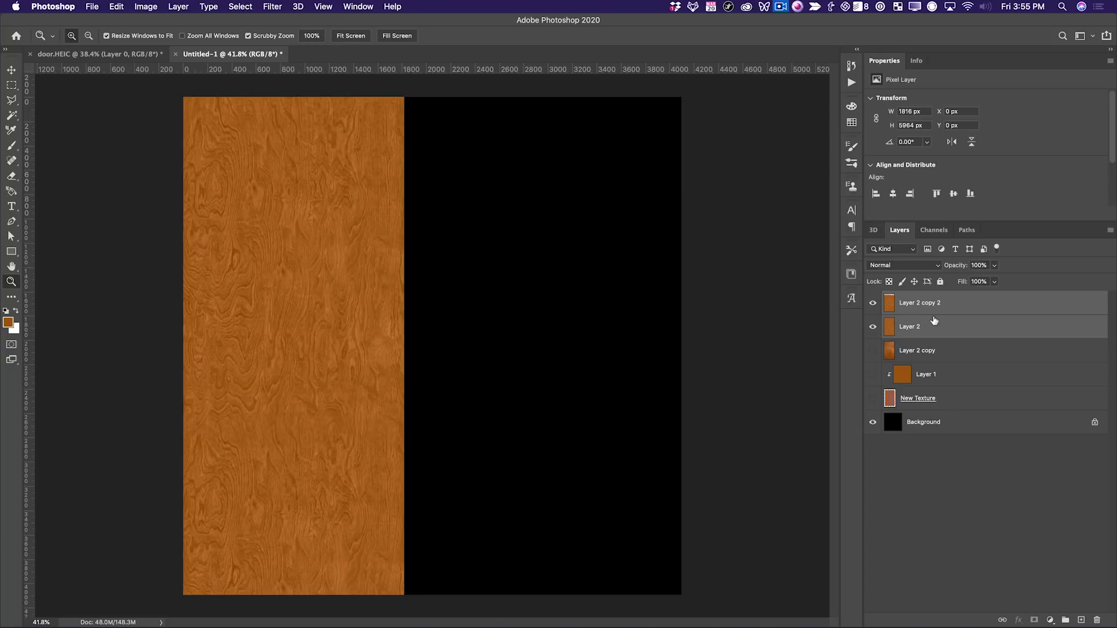
{"action": "key", "text": "super+e"}
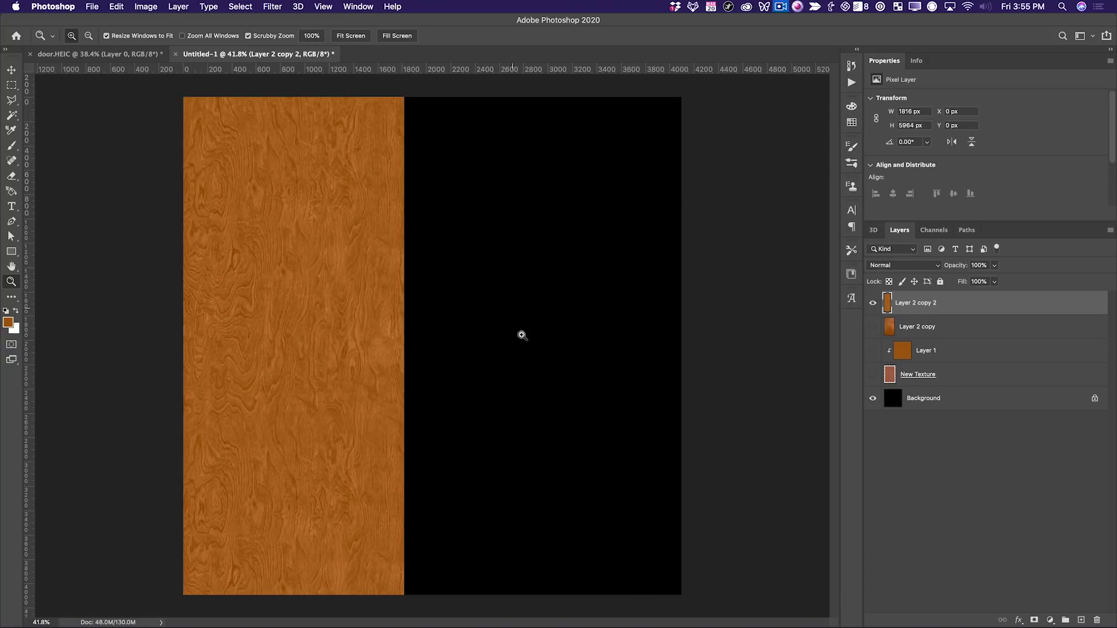
Duplicate the merged wood strip directly beside the first one and shift the copy up to X 1816 px, Y -1868 px.
{"action": "key", "text": "v"}
{"action": "left_click_drag", "start_coordinate": [258, 269], "coordinate": [471, 282]}
{"action": "left_click_drag", "start_coordinate": [501, 554], "coordinate": [525, 330]}
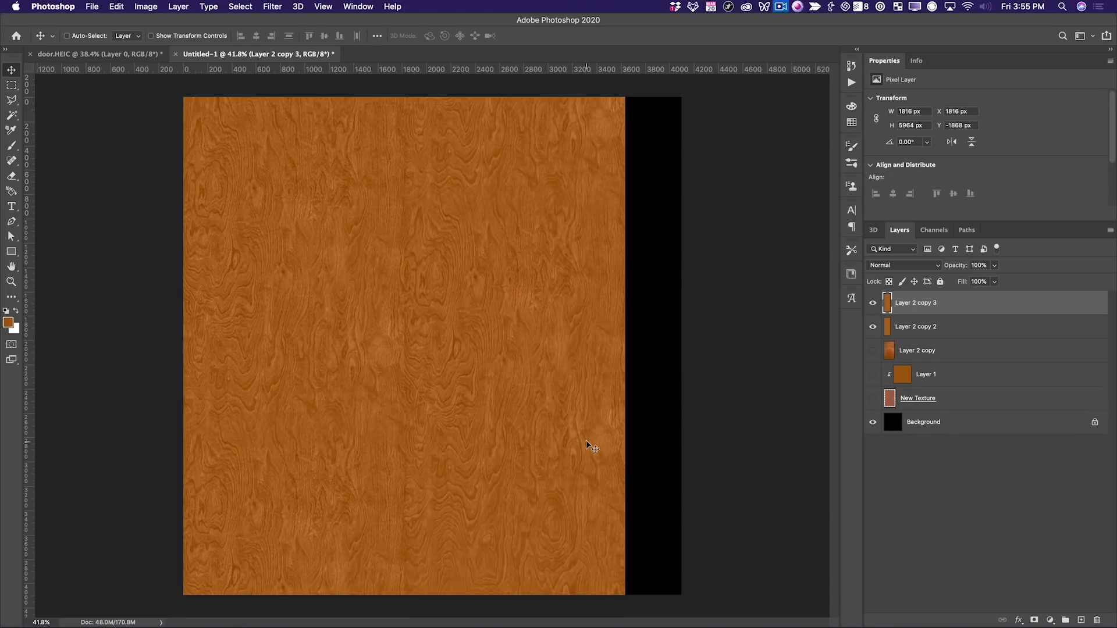
Fill the remaining black area with another copy of the strip, offset vertically to X 3632 px, Y -934 px.
{"action": "key", "text": "z"}
{"action": "scroll", "coordinate": [429, 351], "scroll_direction": "down", "scroll_amount": 1}
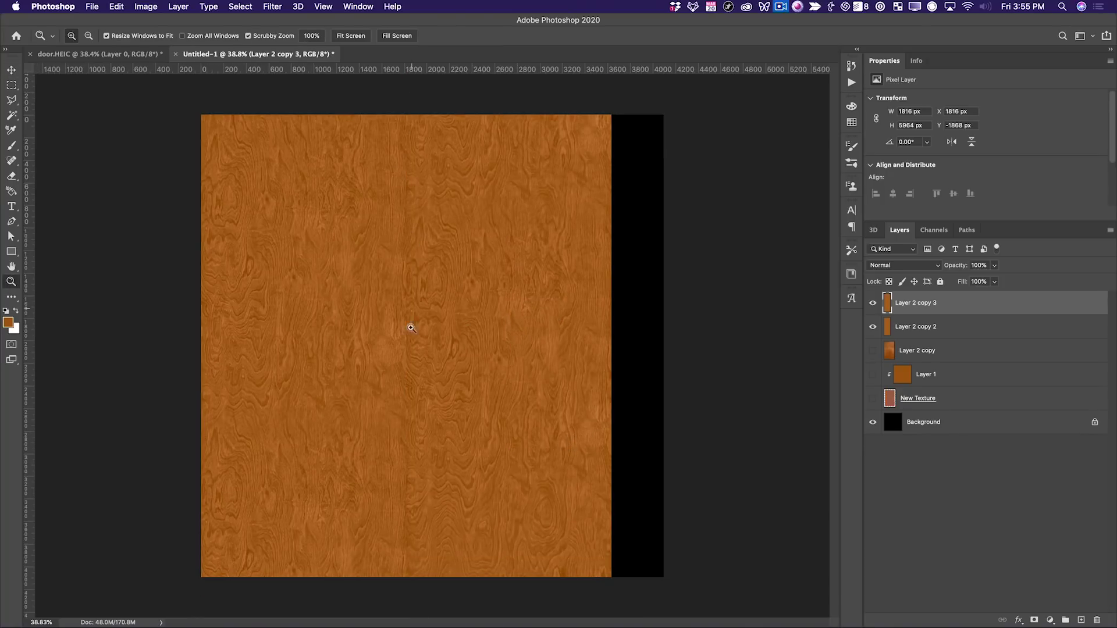
{"action": "key", "text": "v"}
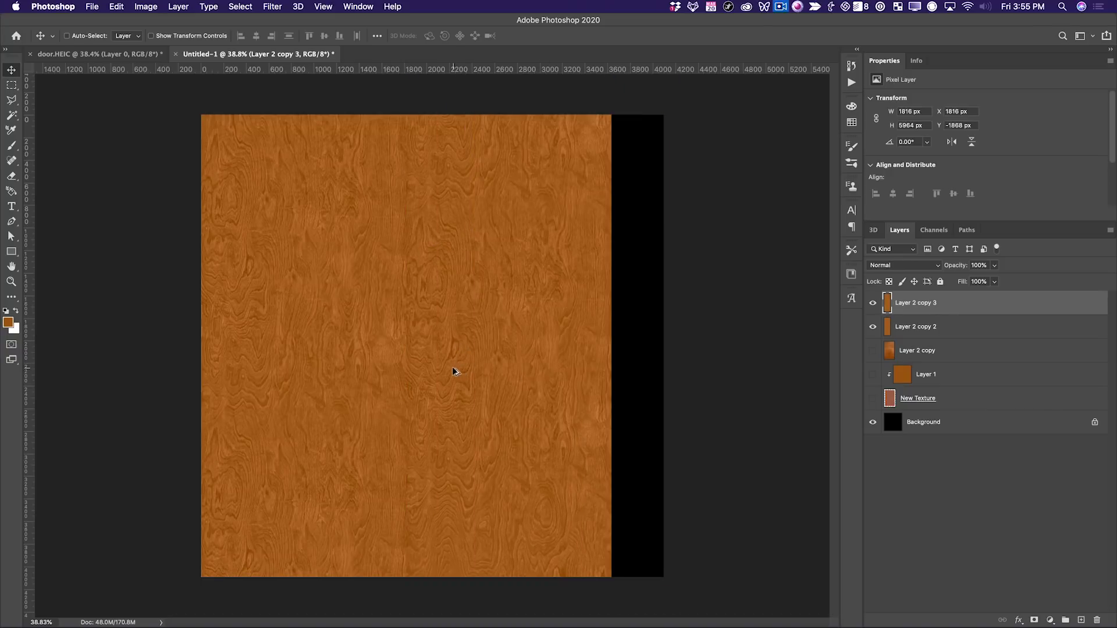
{"action": "left_click_drag", "start_coordinate": [447, 371], "coordinate": [652, 374]}
{"action": "key", "text": "super+j"}
{"action": "left_click_drag", "start_coordinate": [711, 274], "coordinate": [713, 207]}
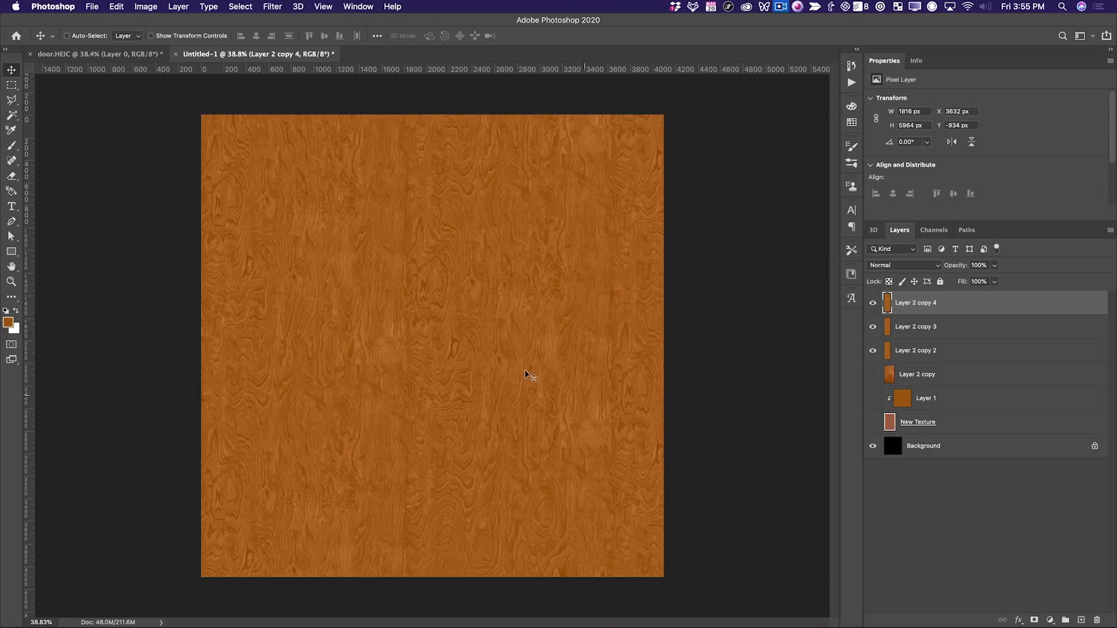
Merge the three wood strips and paint over the first vertical seam with an 800 px content-aware Spot Healing Brush.
{"action": "left_click", "coordinate": [919, 351], "text": "shift"}
{"action": "key", "text": "super+e"}
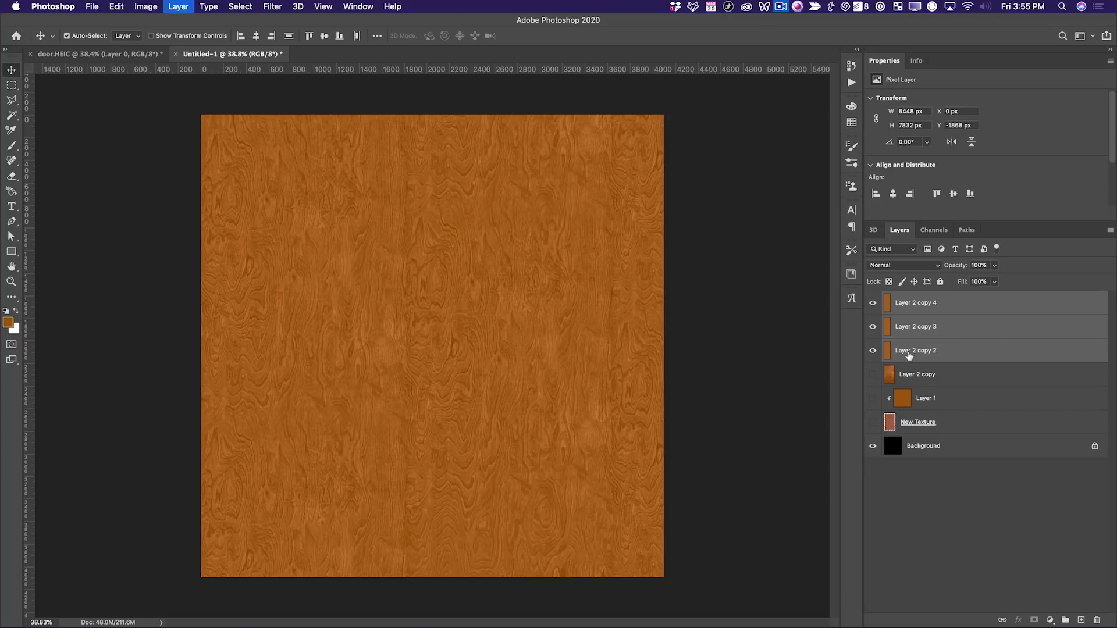
{"action": "key", "text": "j"}
{"action": "left_click_drag", "start_coordinate": [404, 112], "coordinate": [396, 583]}
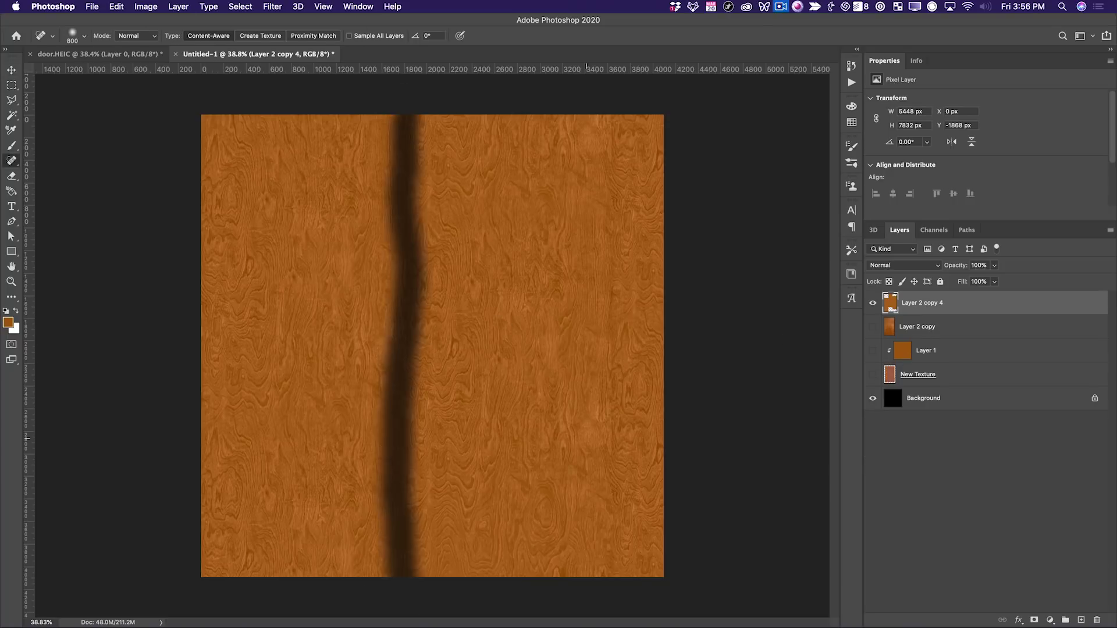
Mark the second vertical seam with a guide, heal along it with the Spot Healing Brush, and hide the guides.
{"action": "key", "text": "z"}
{"action": "left_click_drag", "start_coordinate": [617, 304], "coordinate": [697, 280]}
{"action": "double_click", "coordinate": [28, 314]}
{"action": "left_click", "coordinate": [955, 269]}
{"action": "mouse_move", "coordinate": [28, 326]}
{"action": "left_mouse_down"}
{"action": "mouse_move", "coordinate": [584, 407]}
{"action": "mouse_move", "coordinate": [500, 407]}
{"action": "left_mouse_up"}
{"action": "key", "text": "j"}
{"action": "left_click_drag", "start_coordinate": [588, 146], "coordinate": [624, 567]}
{"action": "key", "text": "super+semicolon"}
Copy the wood inside the 4096 × 4096 px canvas area to a new layer and hide the merged layer beneath it.
{"action": "key", "text": "v"}
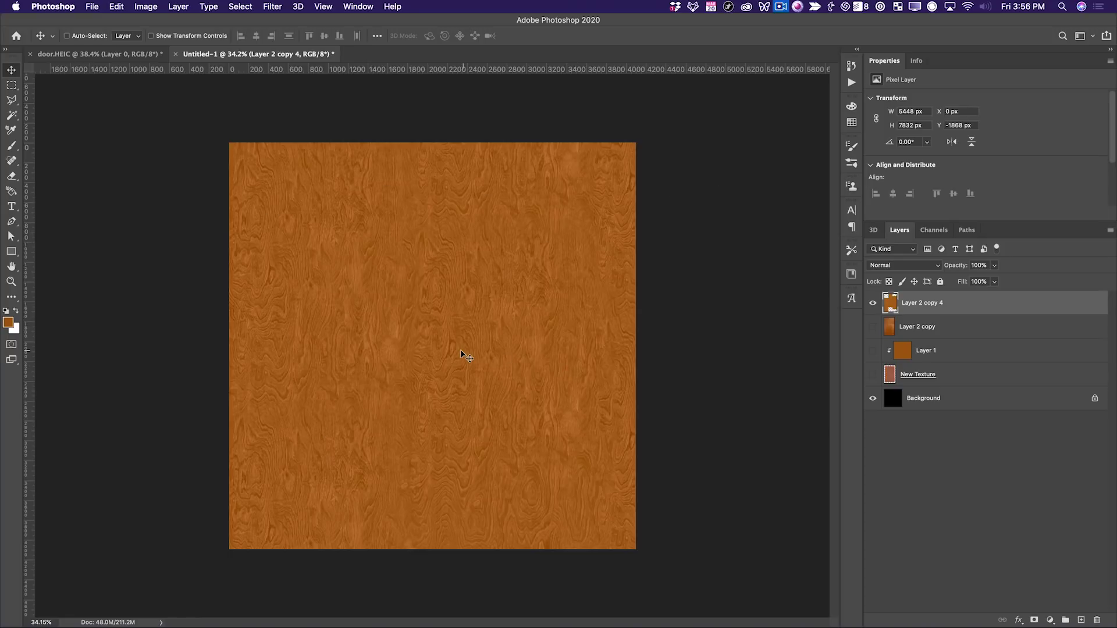
{"action": "key", "text": "super+a"}
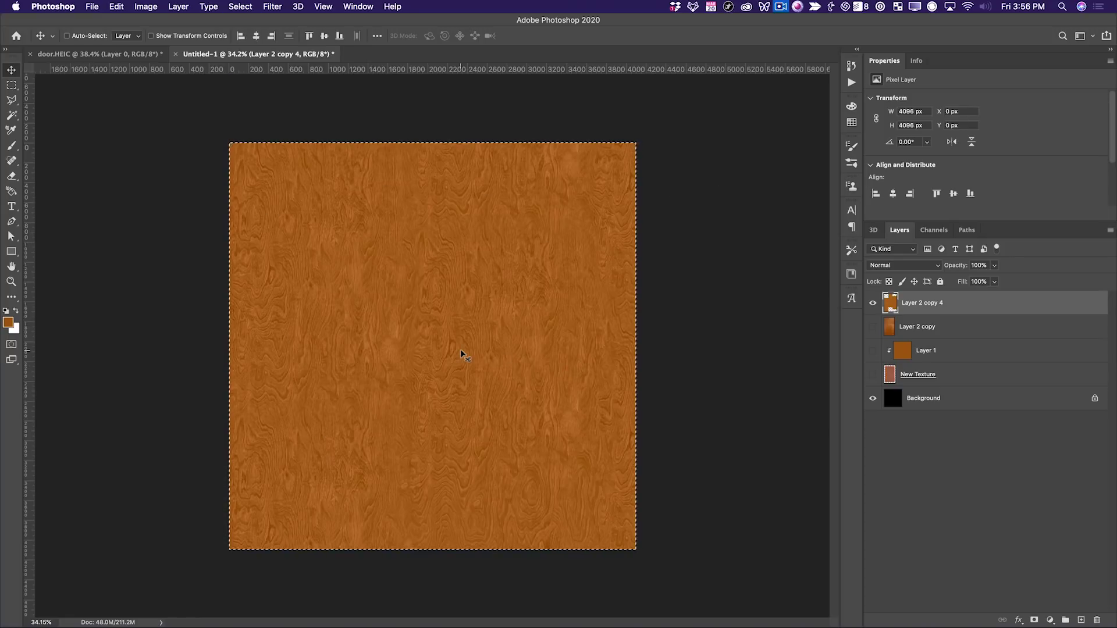
{"action": "key", "text": "super"}
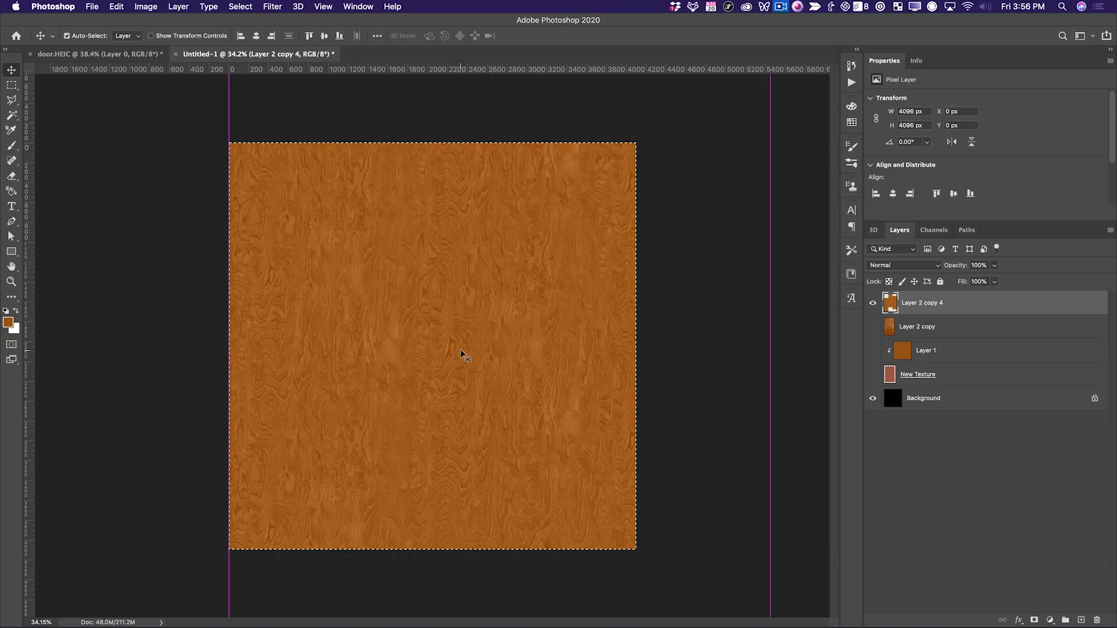
{"action": "key", "text": "super+j"}
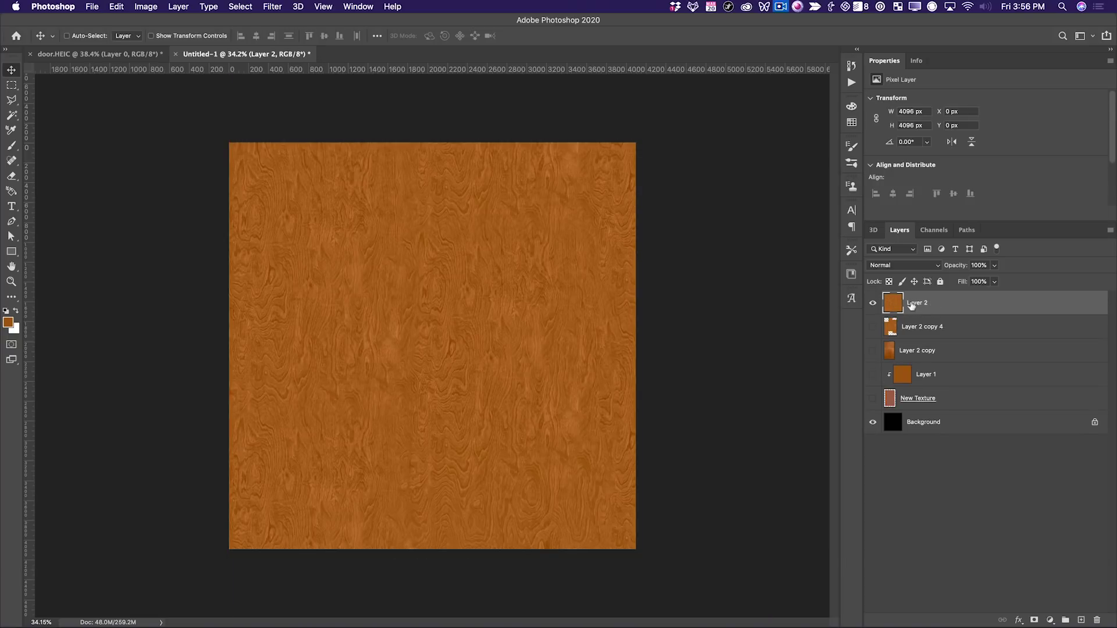
{"action": "left_click_drag", "start_coordinate": [388, 274], "coordinate": [544, 281]}
Apply the Offset filter to the canvas-sized wood layer so its outer edges meet inside the image.
{"action": "left_click", "coordinate": [271, 6]}
{"action": "mouse_move", "coordinate": [423, 242]}
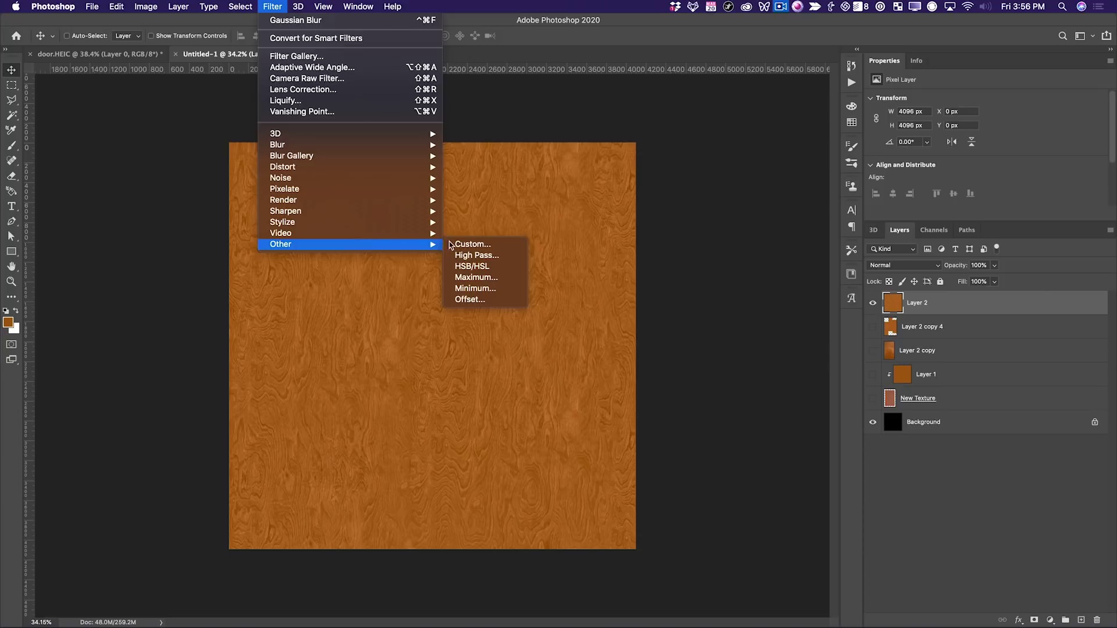
{"action": "left_click", "coordinate": [524, 305]}
{"action": "left_click_drag", "start_coordinate": [728, 260], "coordinate": [706, 260]}
{"action": "key", "text": "Return"}
Mark the offset seams with guides at about X 2200 px and Y 1015 px, and remove the old guide near 3630 px.
{"action": "key", "text": "z"}
{"action": "left_click_drag", "start_coordinate": [429, 239], "coordinate": [455, 240]}
{"action": "left_click_drag", "start_coordinate": [26, 260], "coordinate": [453, 282]}
{"action": "left_click_drag", "start_coordinate": [572, 77], "coordinate": [603, 211]}
{"action": "key", "text": "v"}
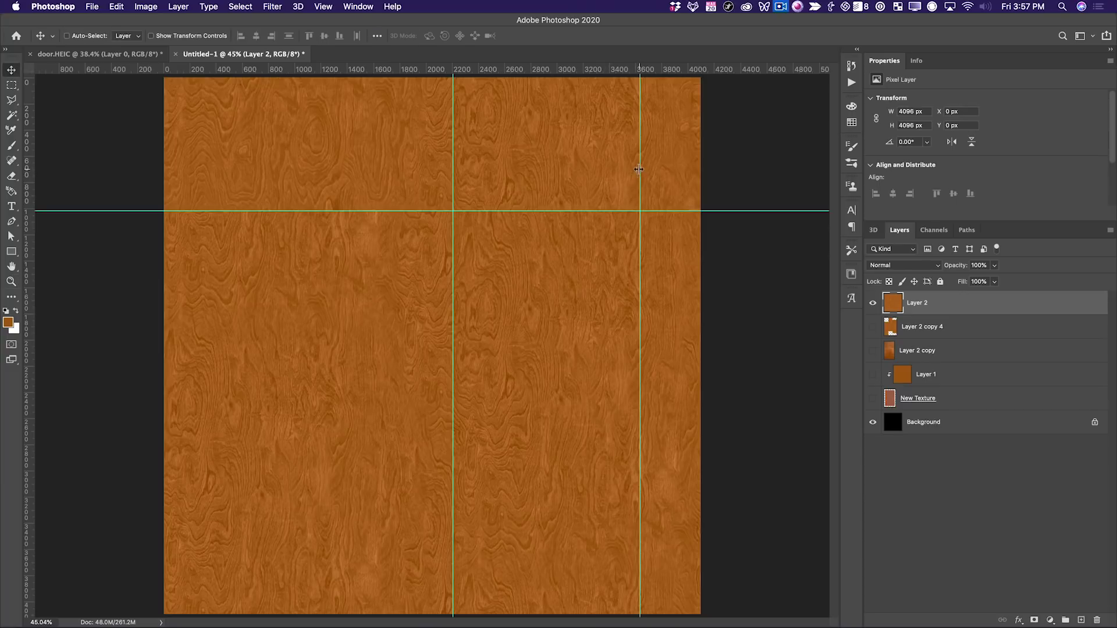
{"action": "left_click_drag", "start_coordinate": [639, 170], "coordinate": [29, 175]}
Heal the horizontal and vertical offset seams with the 800 px content-aware Spot Healing Brush.
{"action": "key", "text": "z"}
{"action": "left_click_drag", "start_coordinate": [549, 327], "coordinate": [504, 237]}
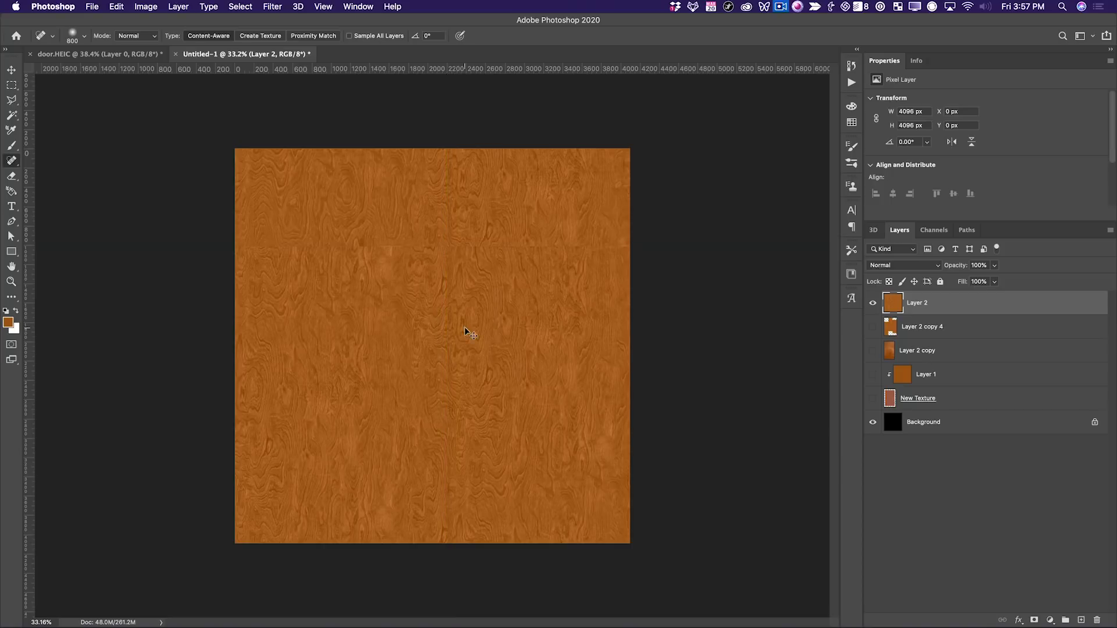
{"action": "left_click_drag", "start_coordinate": [245, 243], "coordinate": [590, 240]}
{"action": "mouse_move", "coordinate": [439, 172]}
{"action": "left_mouse_down"}
{"action": "mouse_move", "coordinate": [454, 198]}
{"action": "mouse_move", "coordinate": [445, 541]}
{"action": "left_mouse_up"}
Reapply the Offset filter repeatedly to the wood layer to check the texture for remaining seams.
{"action": "key", "text": "v"}
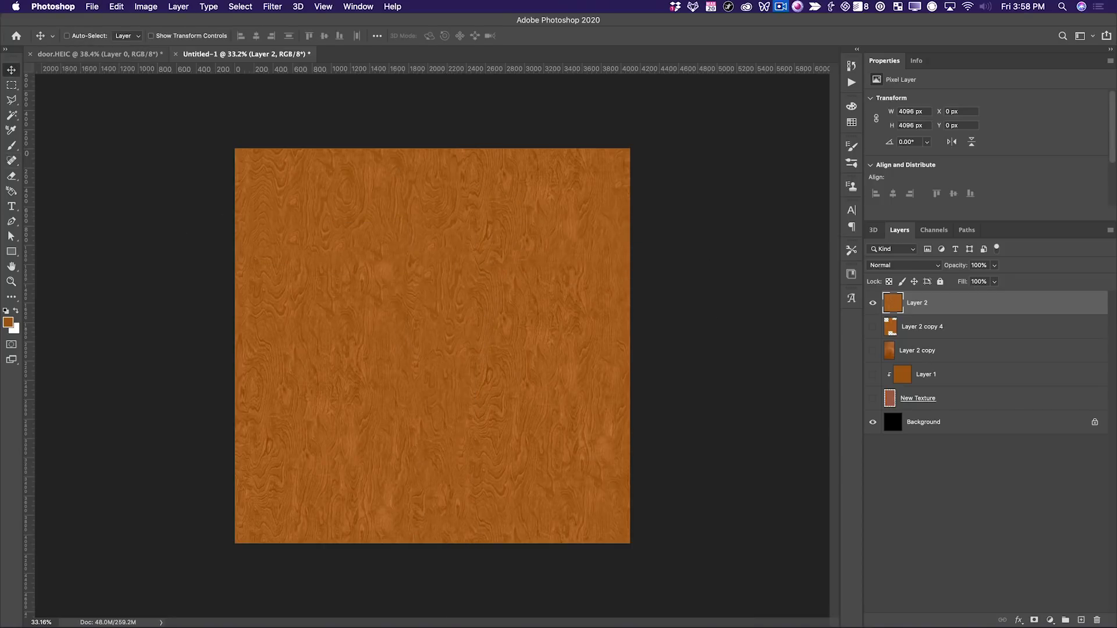
{"action": "key", "text": "ctrl+super+f"}
{"action": "key", "text": "ctrl+super+f"}
{"action": "key", "text": "ctrl+super+f"}
{"action": "key", "text": "ctrl+super+f"}
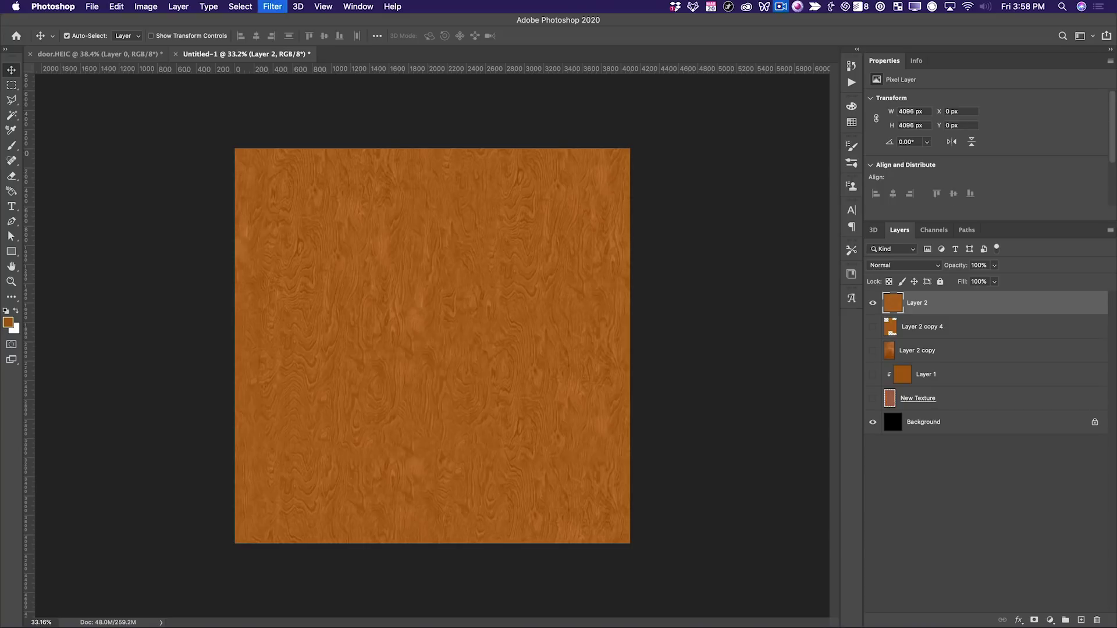
{"action": "key", "text": "ctrl+super+f"}
{"action": "key", "text": "ctrl+super+f"}
{"action": "key", "text": "ctrl+super+f"}
{"action": "key", "text": "ctrl+super+f"}
{"action": "key", "text": "ctrl+super+f"}
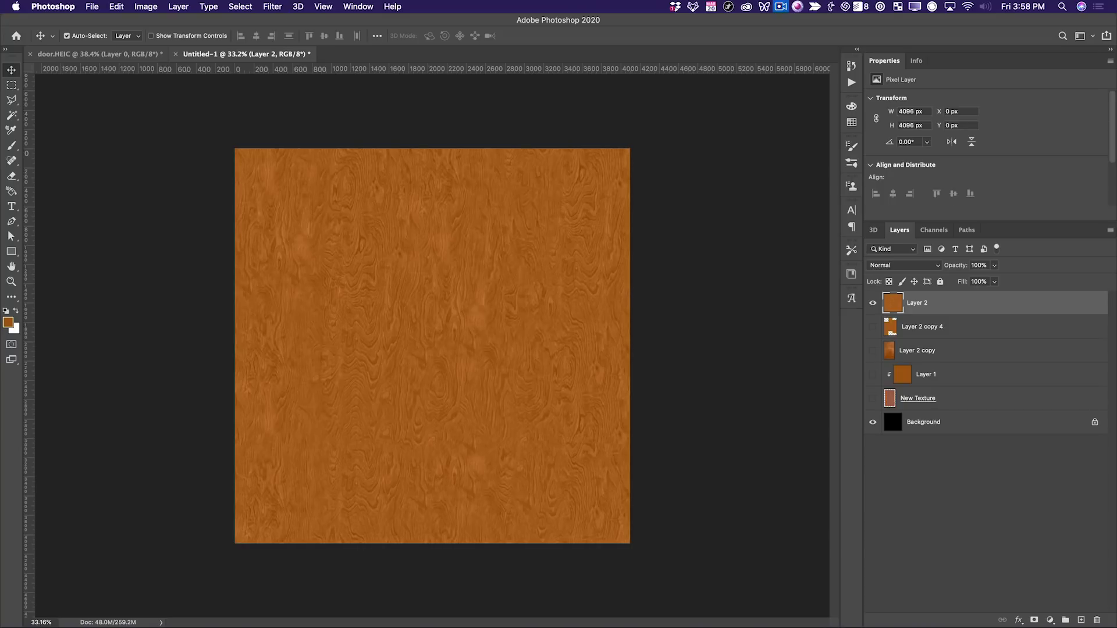
{"action": "key", "text": "ctrl+super+f"}
{"action": "key", "text": "ctrl+super+f"}
{"action": "key", "text": "ctrl+super+f"}
{"action": "key", "text": "ctrl+super+f"}
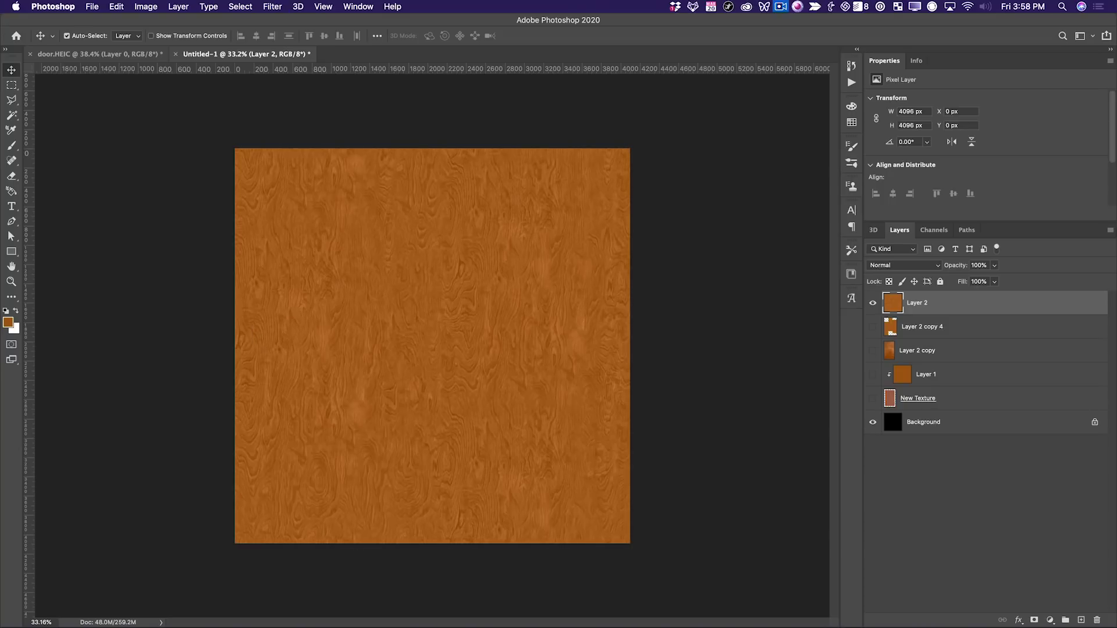
{"action": "key", "text": "ctrl+super+f"}
{"action": "key", "text": "ctrl+super+f"}
{"action": "key", "text": "ctrl+super+f"}
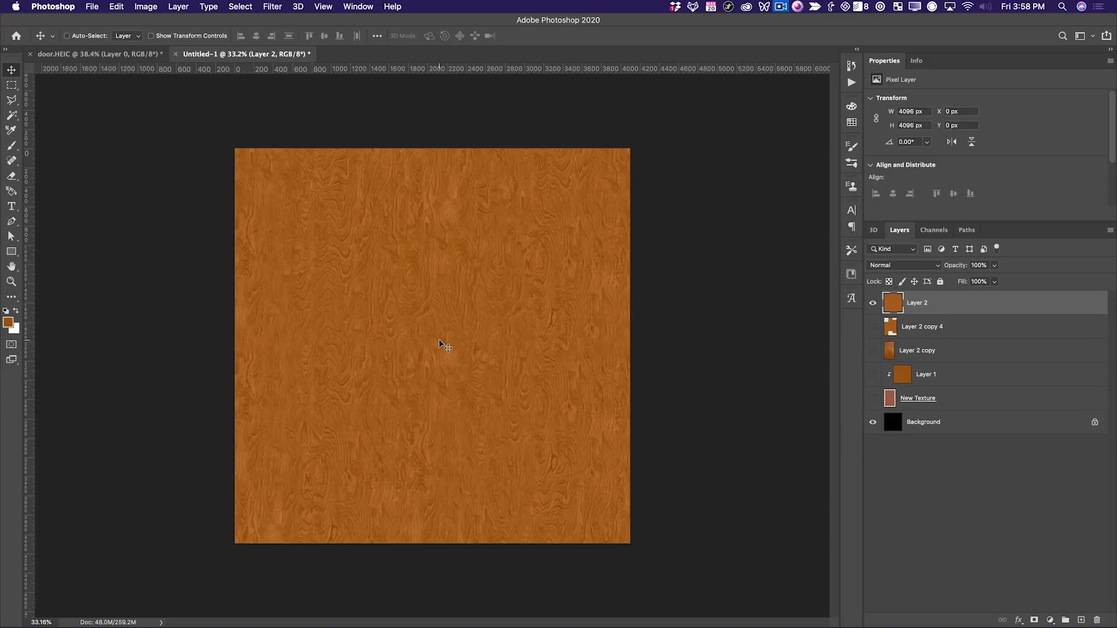
Switch to the Clone Stamp tool for retouching the offset wood layer.
{"action": "key", "text": "s"}
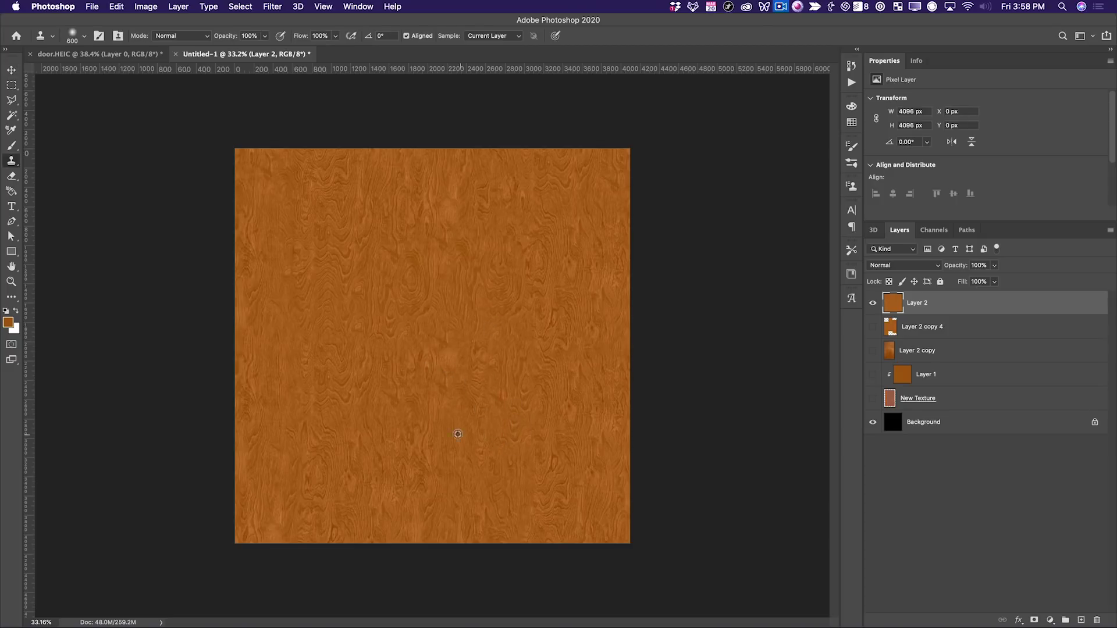